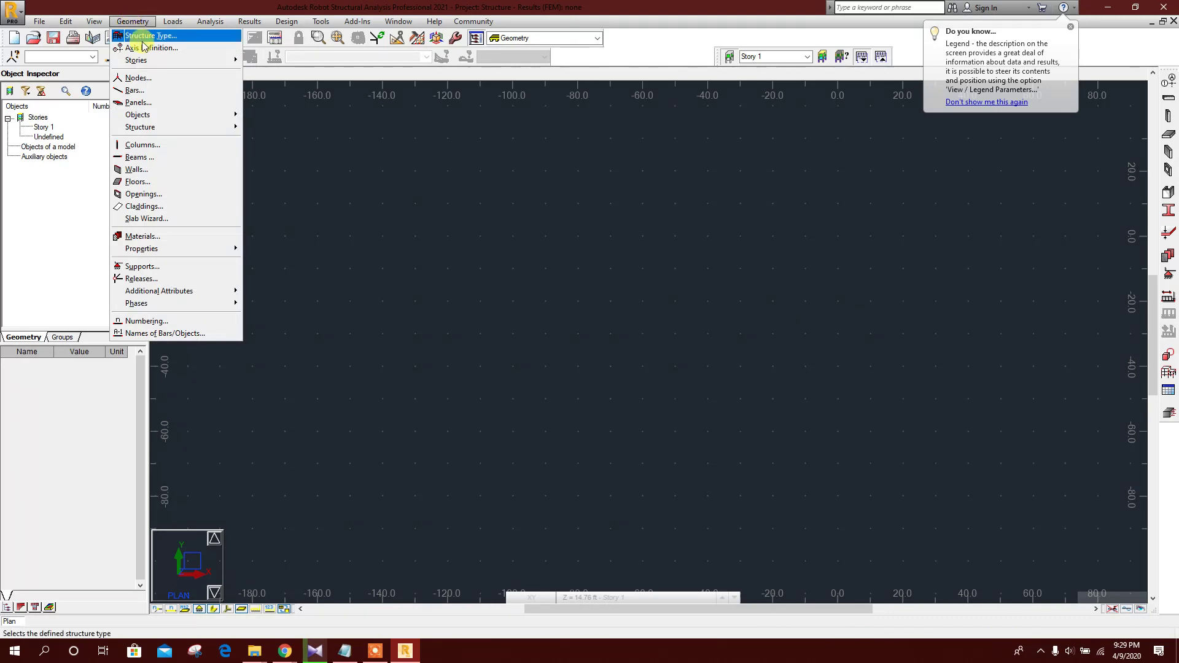
Switch the job's default units to metric in the job preferences.
{"action": "left_click", "coordinate": [270, 59]}
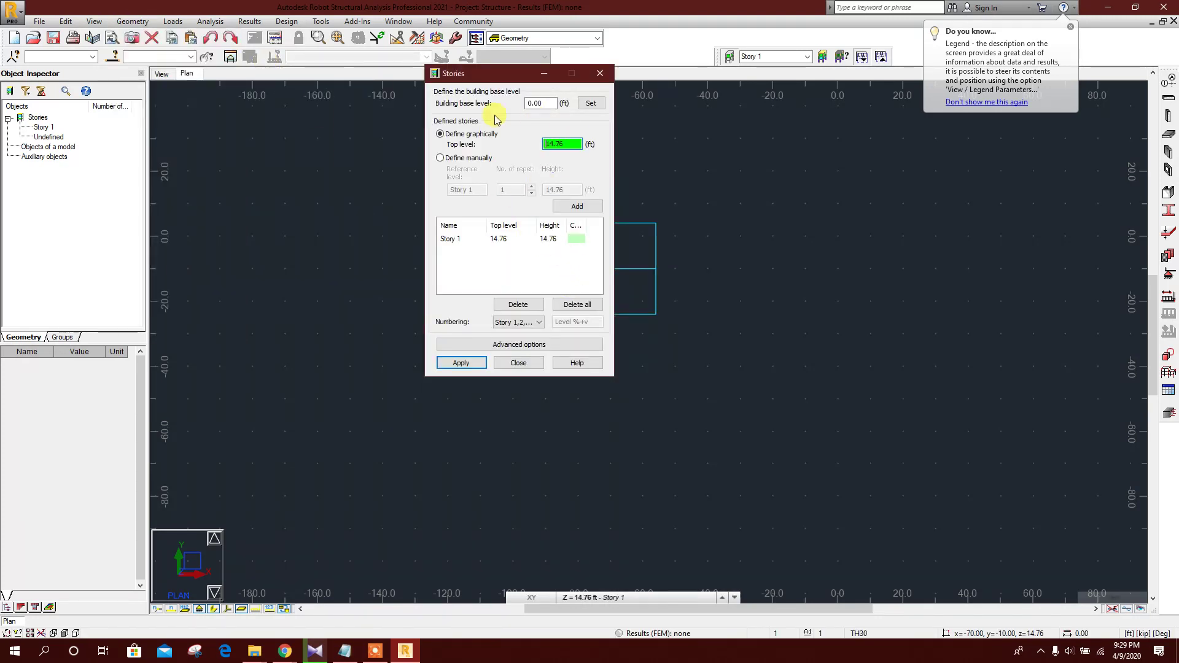
{"action": "left_click", "coordinate": [600, 73]}
{"action": "left_click", "coordinate": [321, 21]}
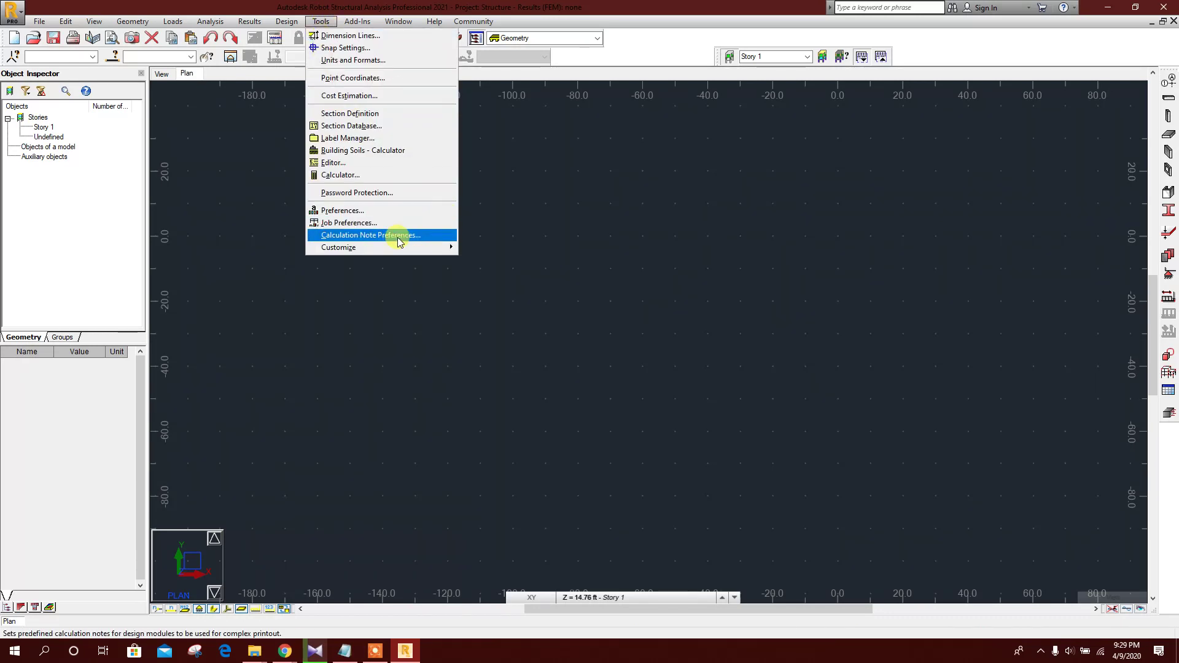
{"action": "left_click", "coordinate": [349, 222]}
{"action": "left_click", "coordinate": [476, 263]}
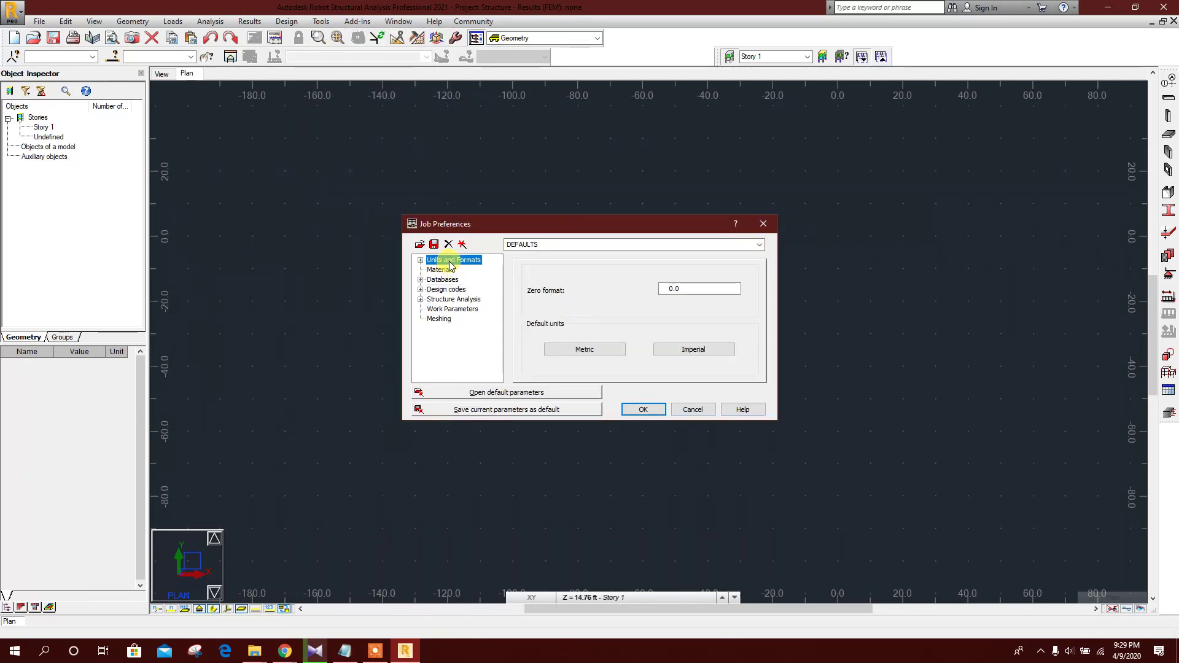
{"action": "left_click", "coordinate": [599, 350]}
{"action": "left_click", "coordinate": [623, 357]}
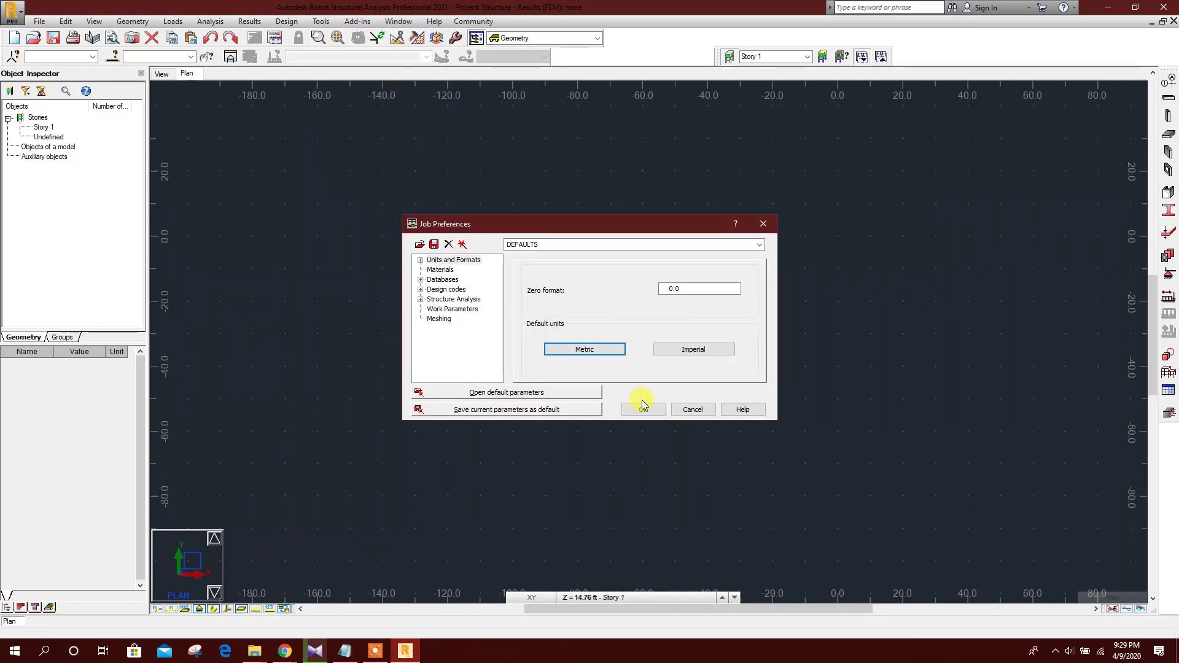
{"action": "left_click", "coordinate": [642, 408]}
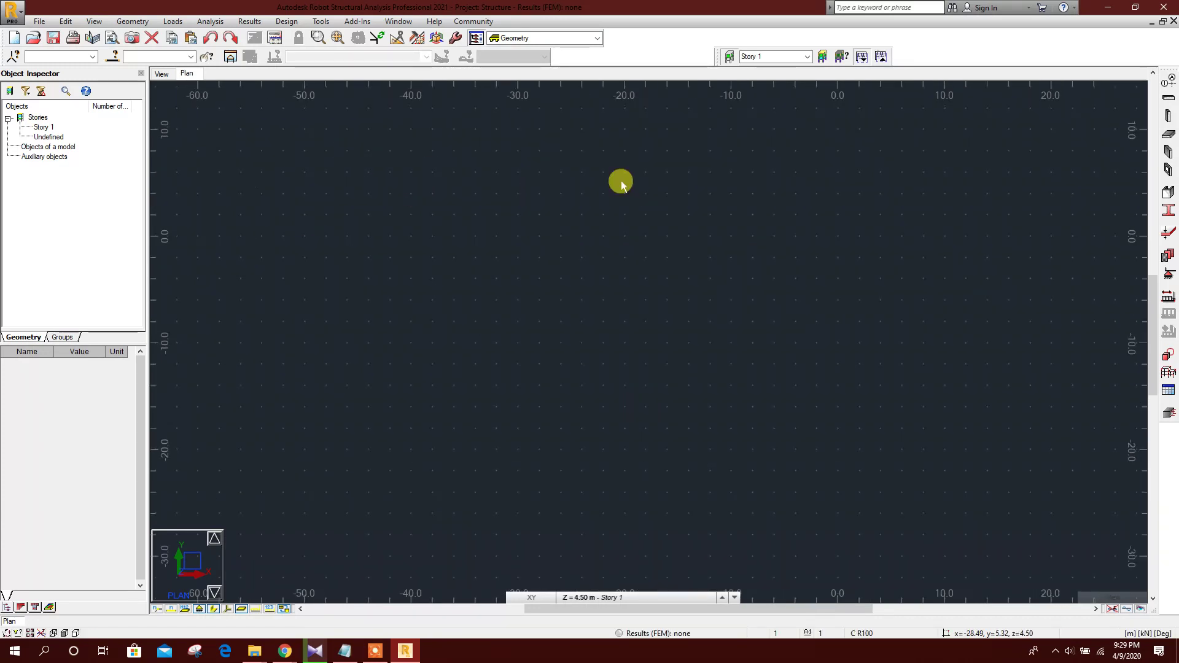
Turn off the background grid display in the plan view.
{"action": "left_click", "coordinate": [94, 23]}
{"action": "mouse_move", "coordinate": [196, 193]}
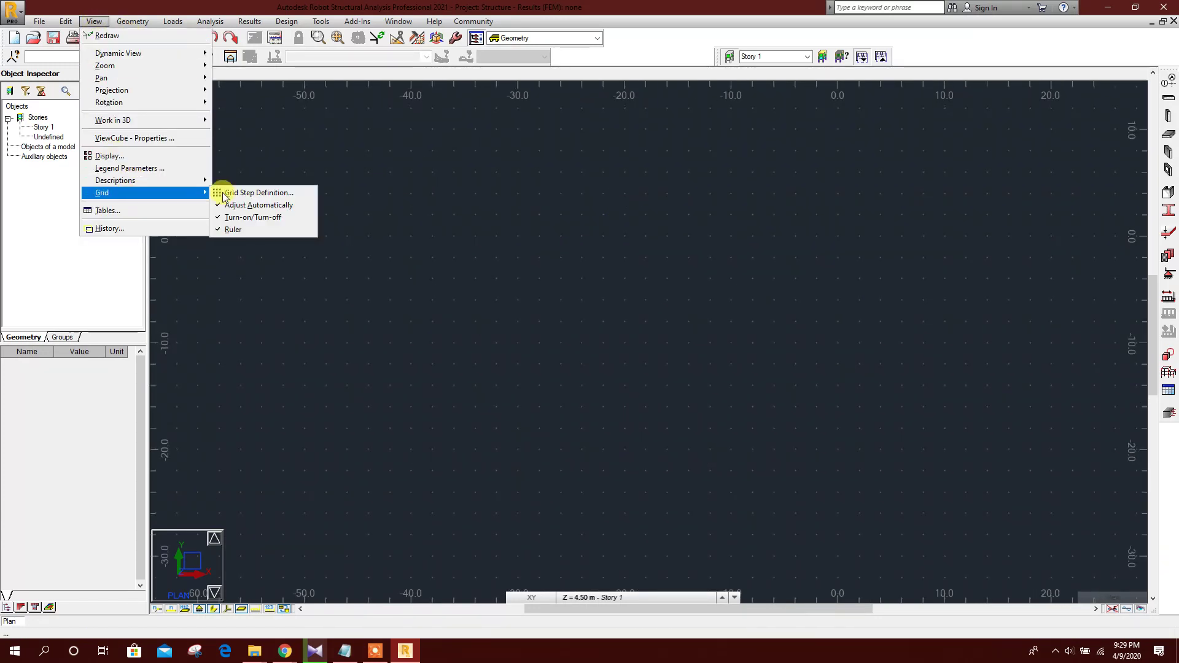
{"action": "left_click", "coordinate": [287, 218]}
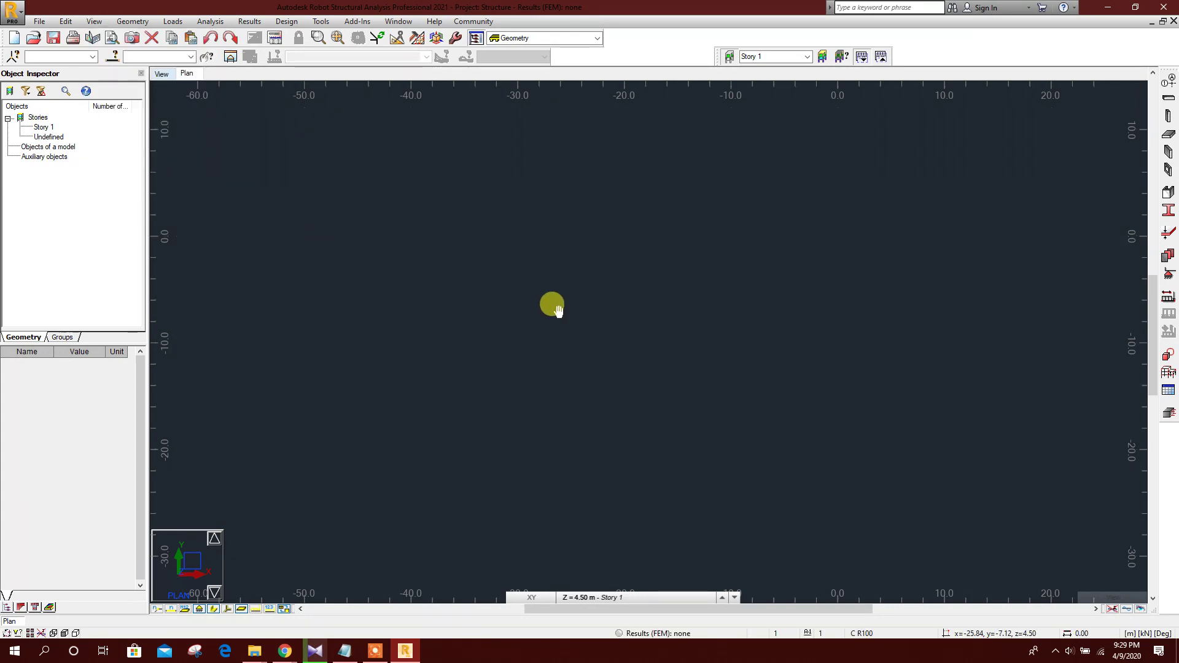
Replace the existing story with 55 manually defined stories, each 4.50 m high, starting from base level 0.00.
{"action": "left_click", "coordinate": [132, 21]}
{"action": "mouse_move", "coordinate": [157, 60]}
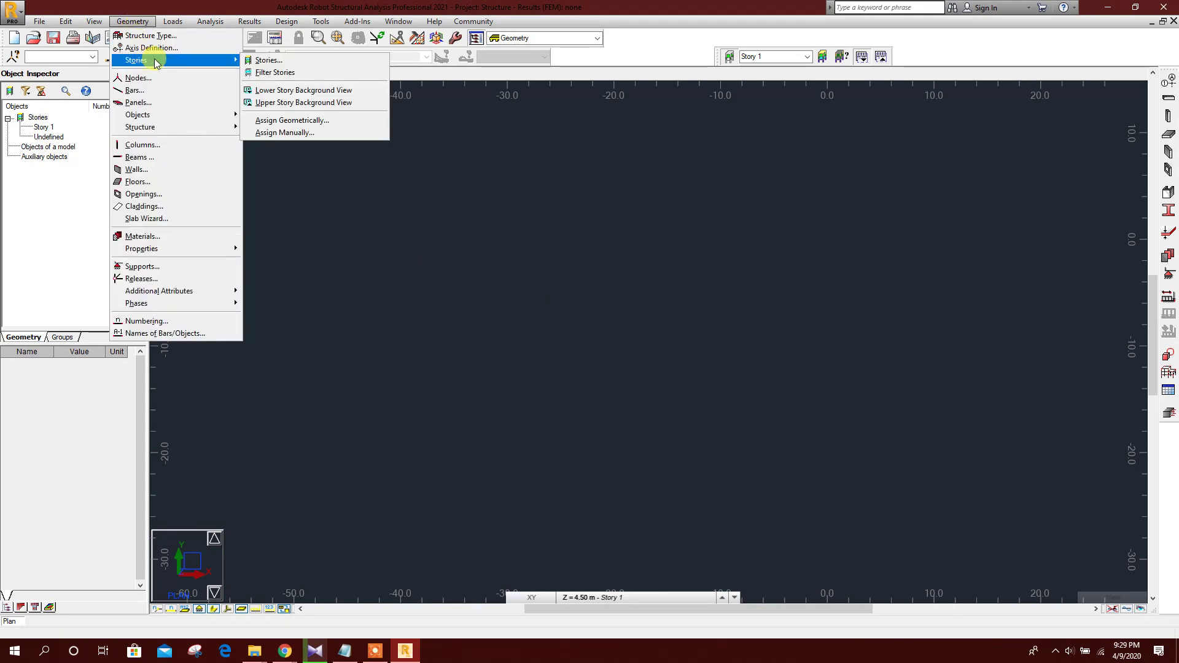
{"action": "left_click", "coordinate": [258, 60]}
{"action": "left_click", "coordinate": [458, 159]}
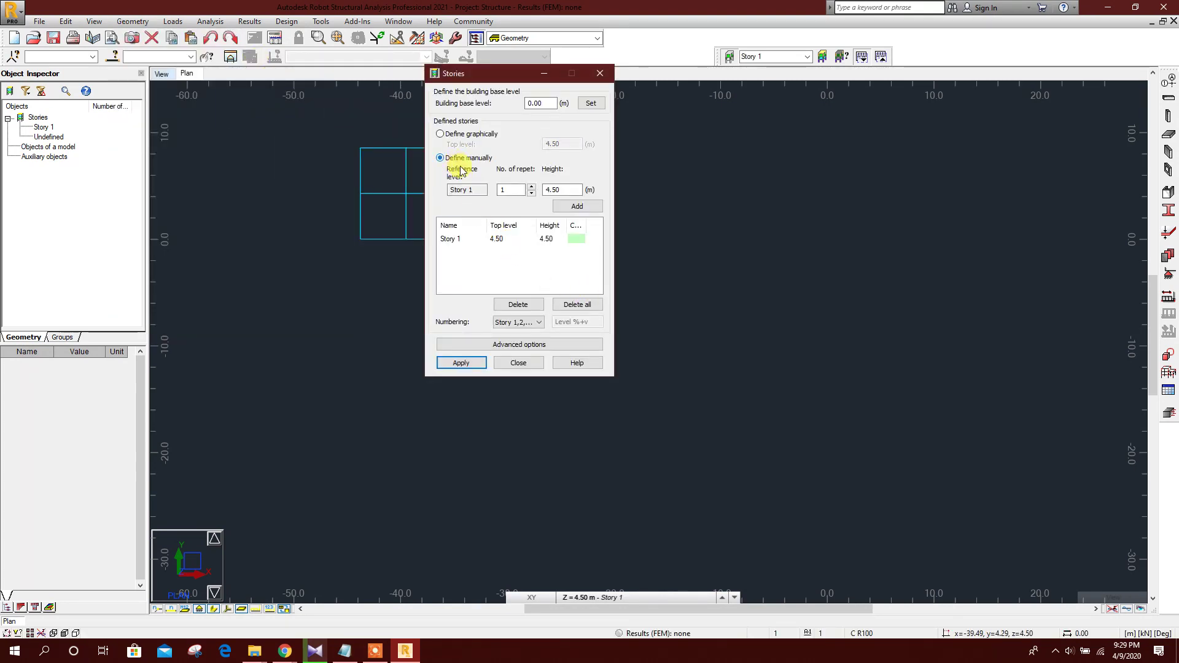
{"action": "left_click", "coordinate": [469, 243]}
{"action": "left_click", "coordinate": [517, 305]}
{"action": "type", "text": "55"}
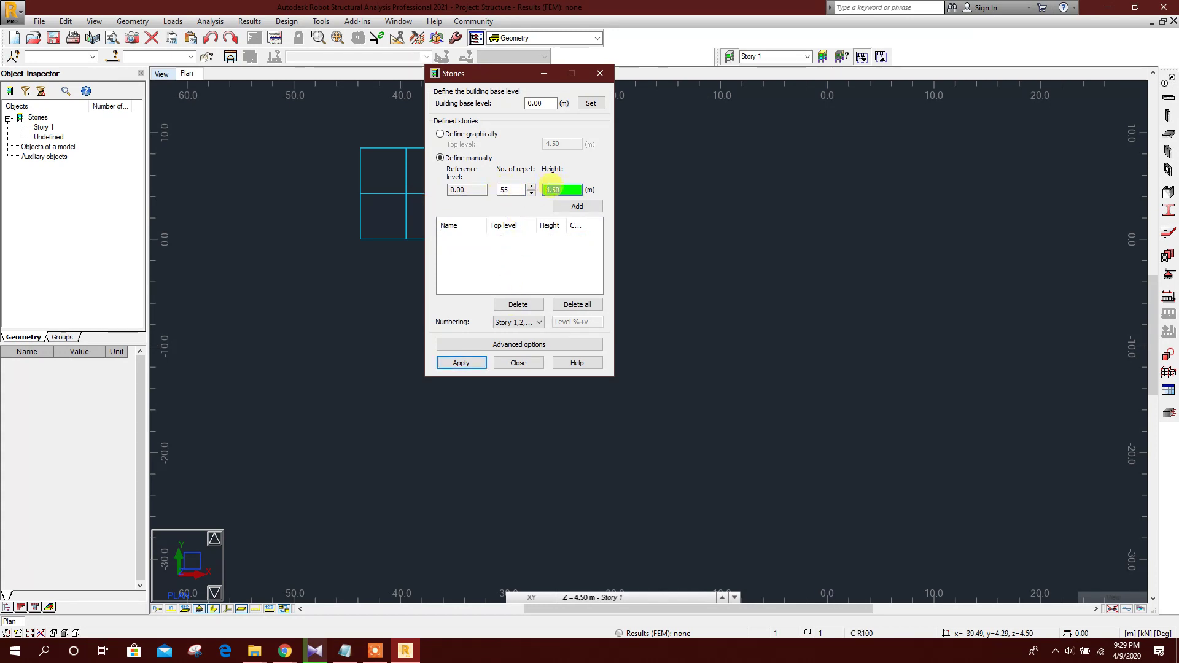
{"action": "left_click", "coordinate": [577, 208]}
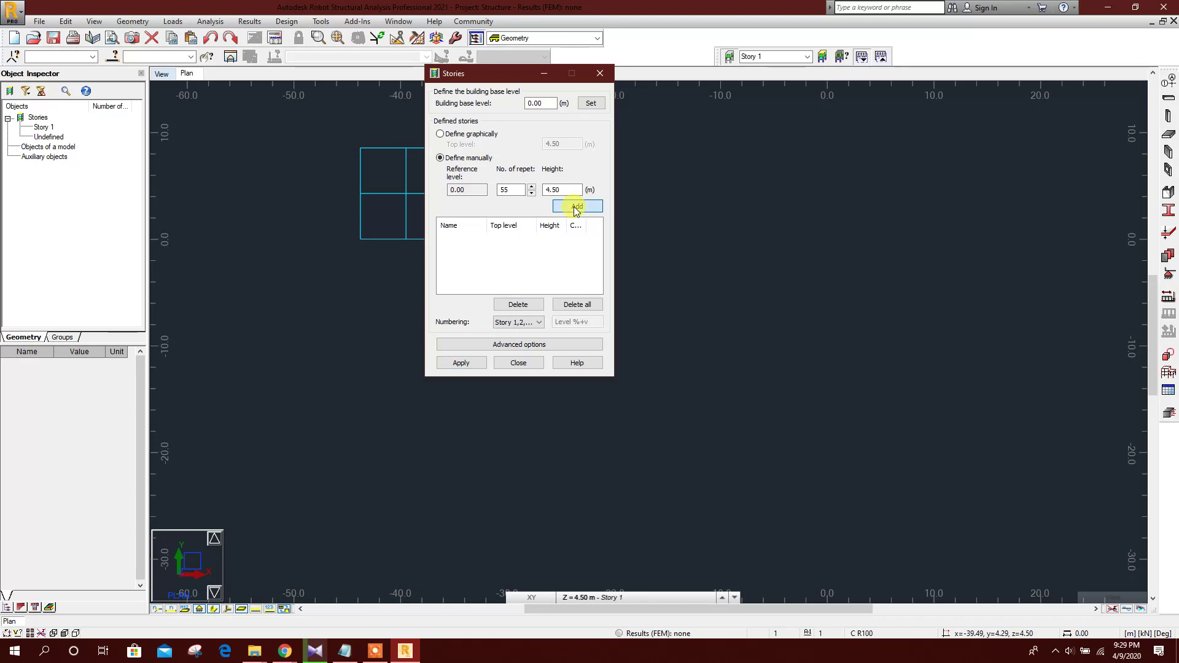
{"action": "left_click", "coordinate": [462, 362]}
{"action": "left_click", "coordinate": [510, 363]}
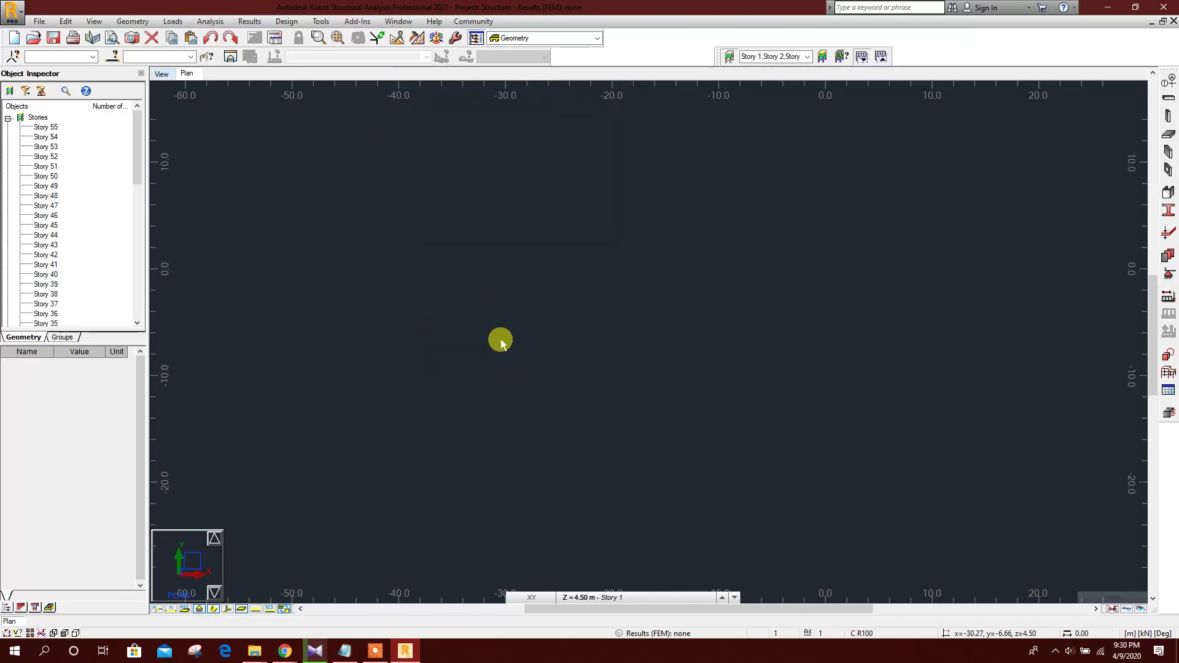
Define Cartesian structural axes in X, one at 0.00 and 5 repetitions spaced 11 m apart.
{"action": "left_click", "coordinate": [133, 21]}
{"action": "left_click", "coordinate": [149, 40]}
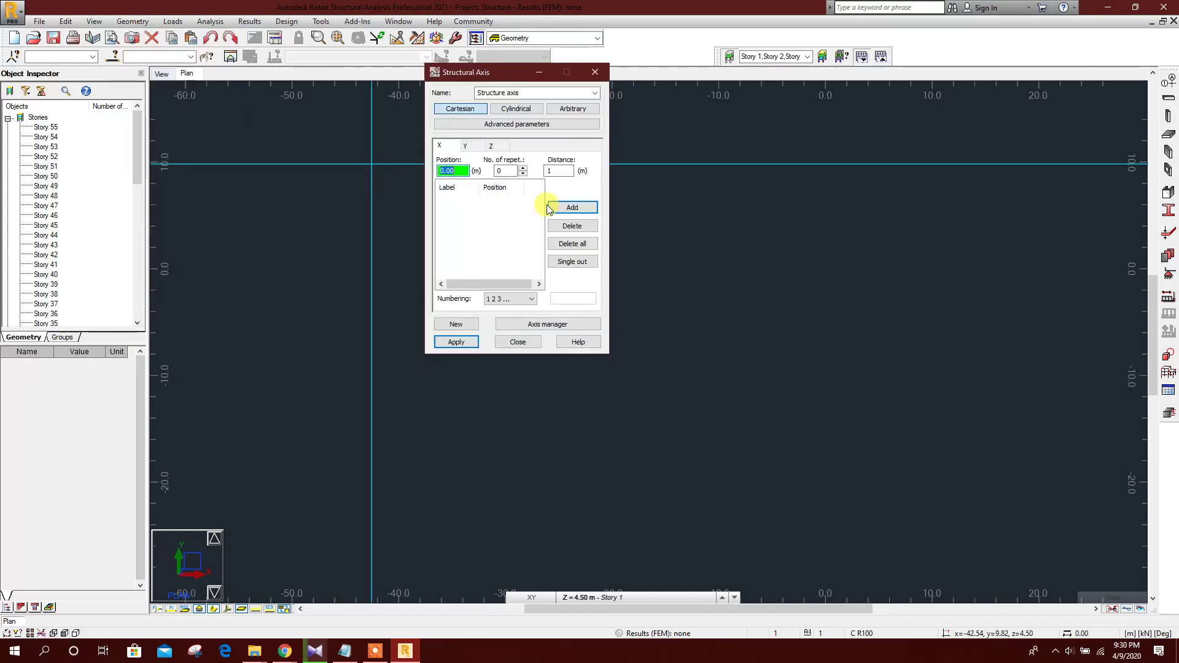
{"action": "left_click", "coordinate": [562, 207]}
{"action": "key", "text": "Tab"}
{"action": "left_click", "coordinate": [505, 171]}
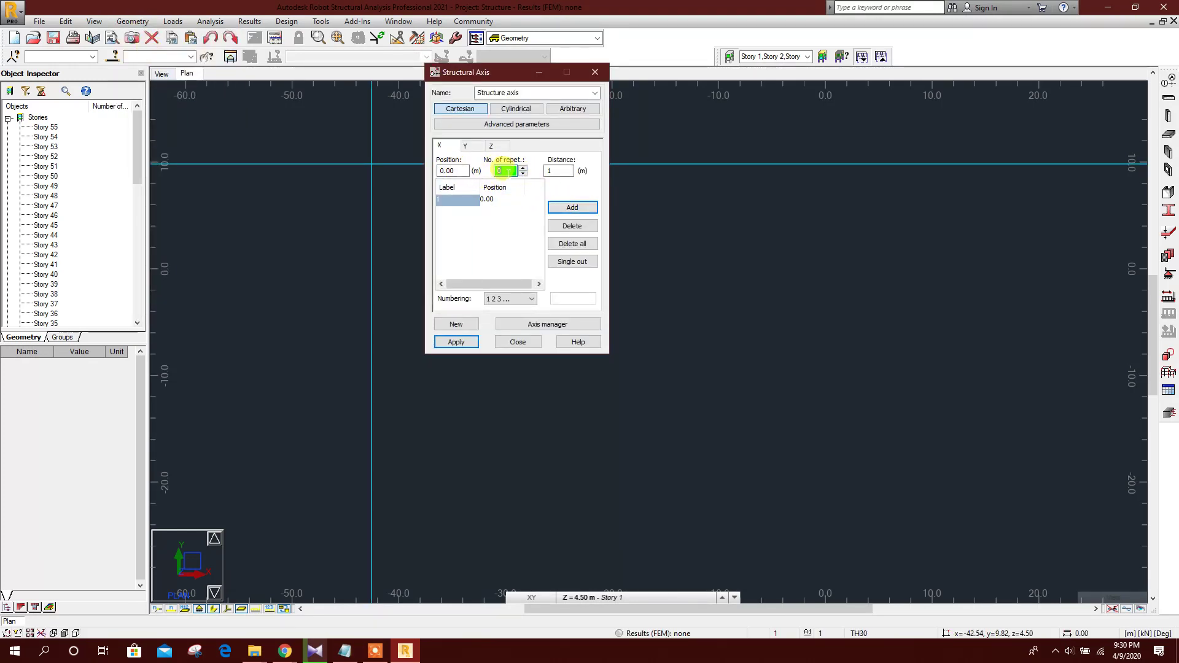
{"action": "type", "text": "5"}
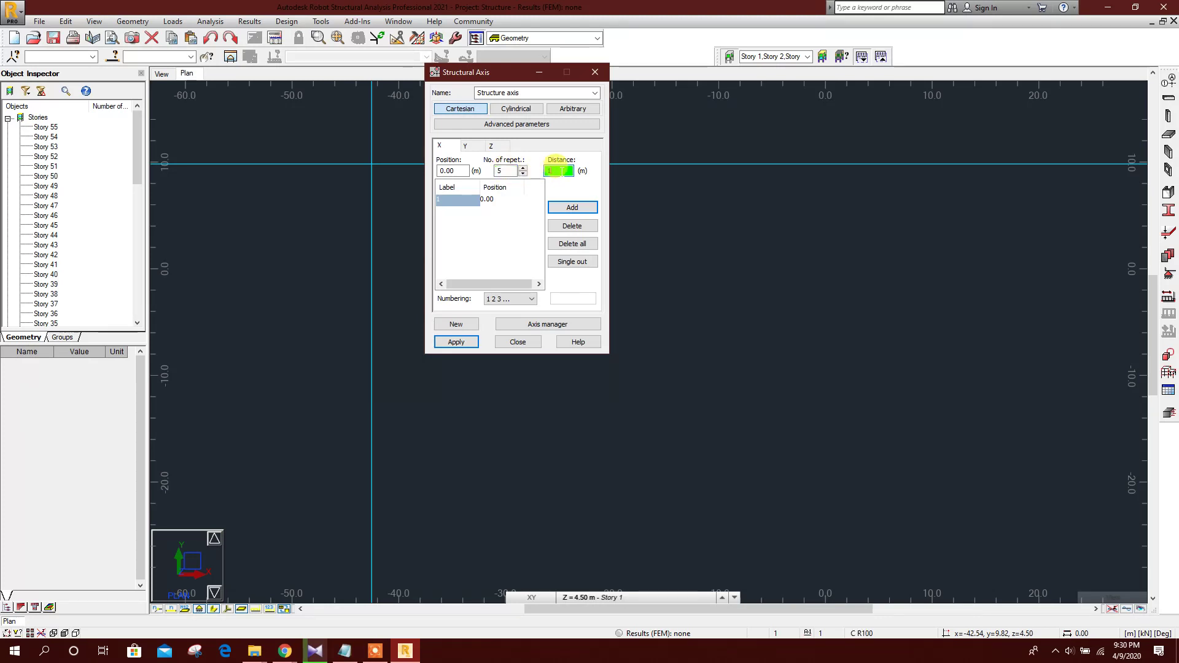
{"action": "type", "text": "11"}
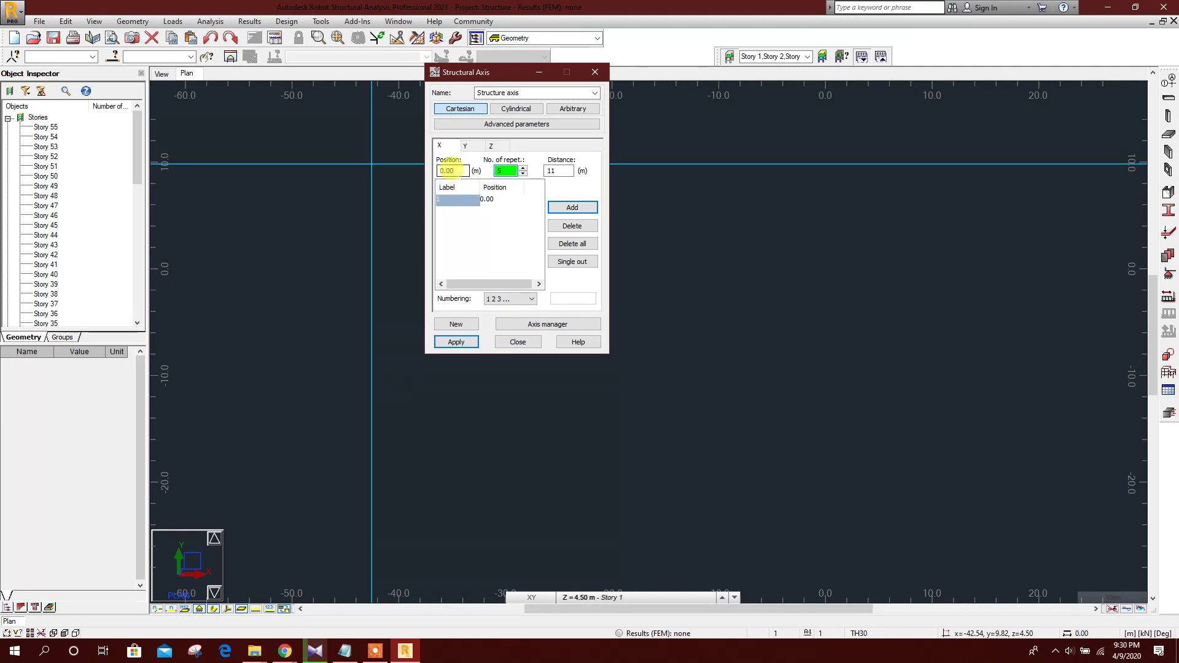
{"action": "left_click", "coordinate": [565, 209]}
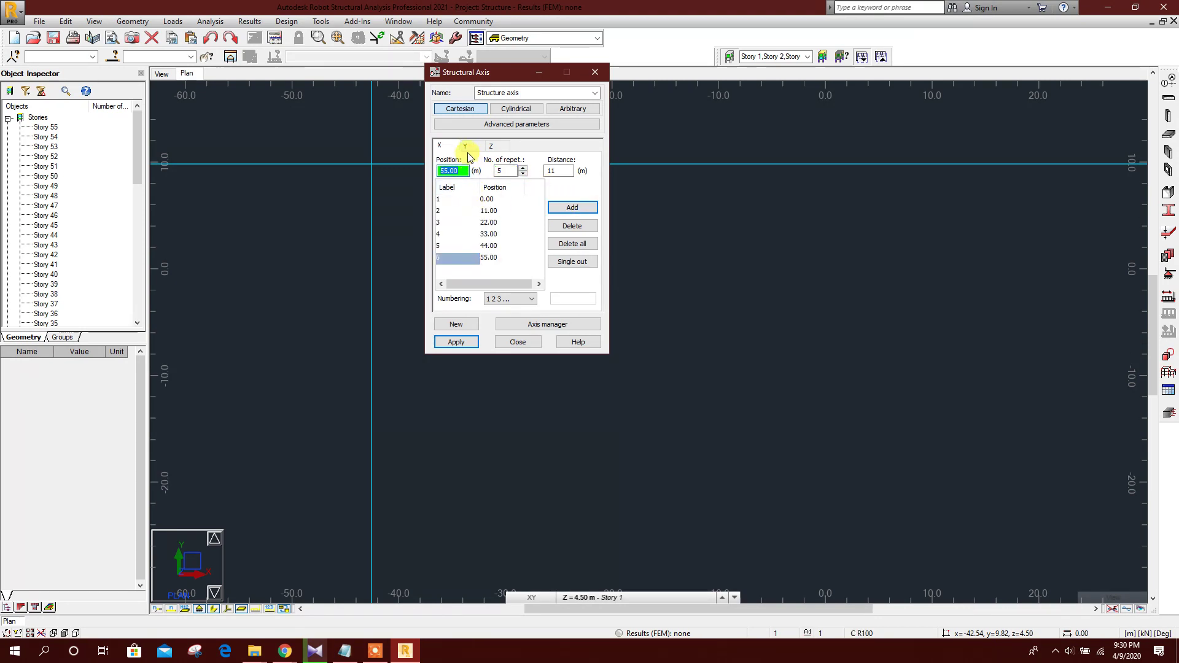
Add Y axes at 0.00 plus 5 repetitions spaced 11 m apart, and apply the structural axis grid.
{"action": "left_click", "coordinate": [466, 147]}
{"action": "left_click", "coordinate": [562, 207]}
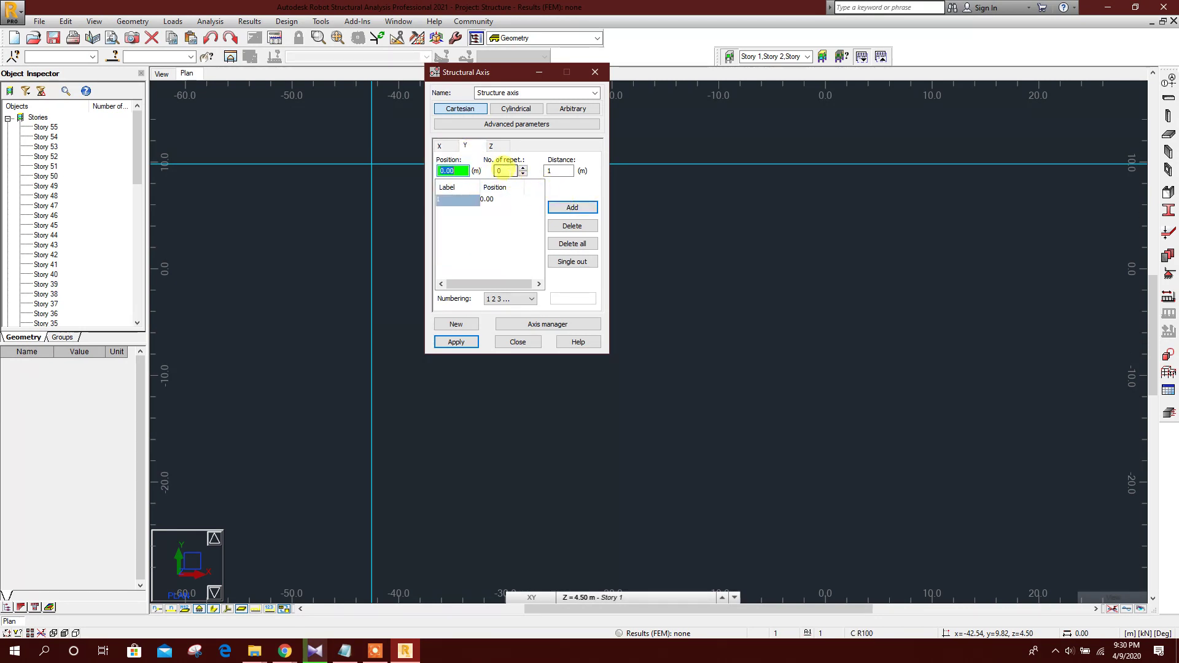
{"action": "left_click", "coordinate": [552, 169]}
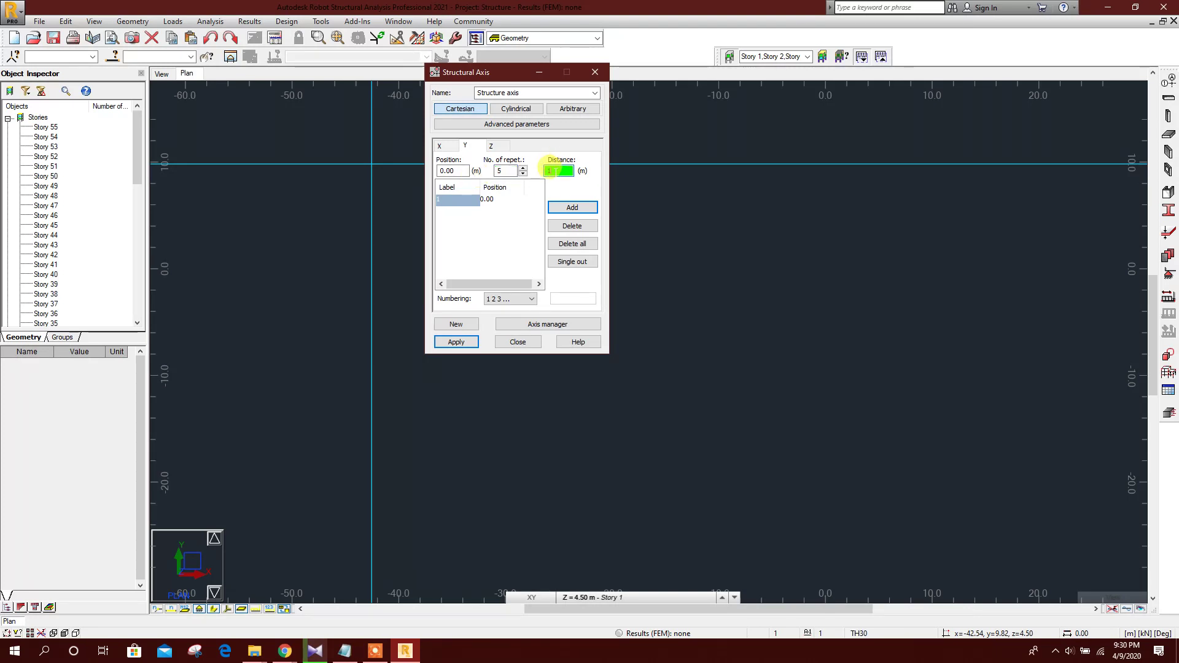
{"action": "type", "text": "11"}
{"action": "left_click", "coordinate": [572, 208]}
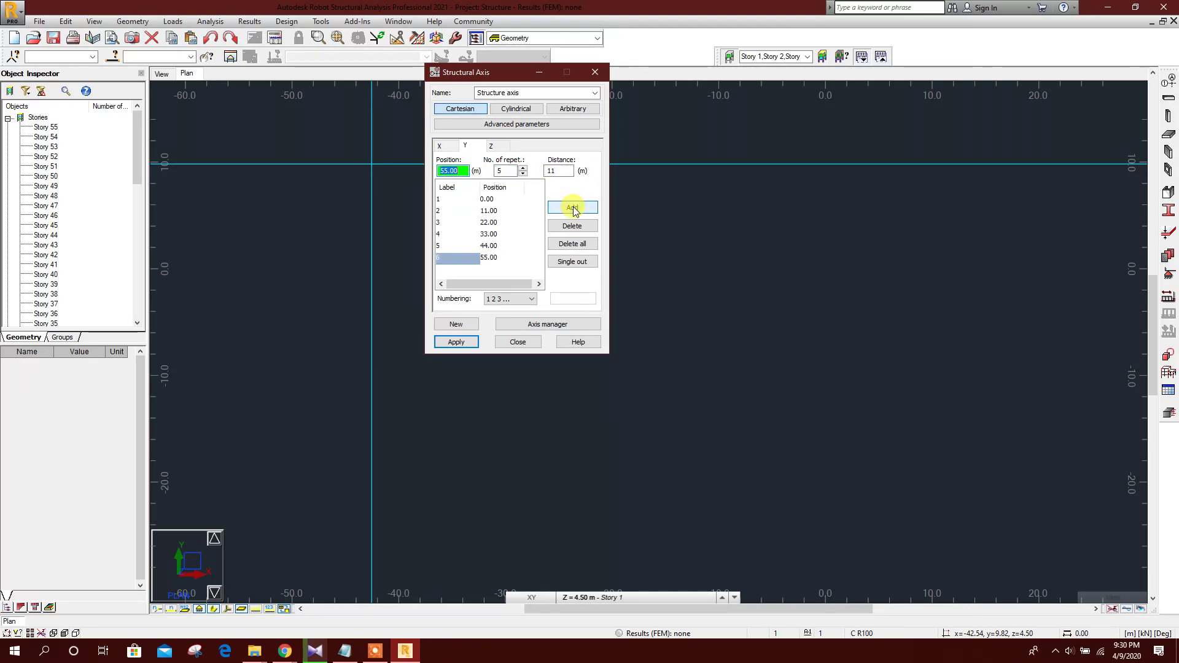
{"action": "left_click", "coordinate": [462, 343]}
{"action": "left_click", "coordinate": [518, 342]}
{"action": "scroll", "coordinate": [518, 366], "scroll_direction": "up", "scroll_amount": 4}
{"action": "middle_click_drag", "start_coordinate": [559, 335], "coordinate": [519, 333]}
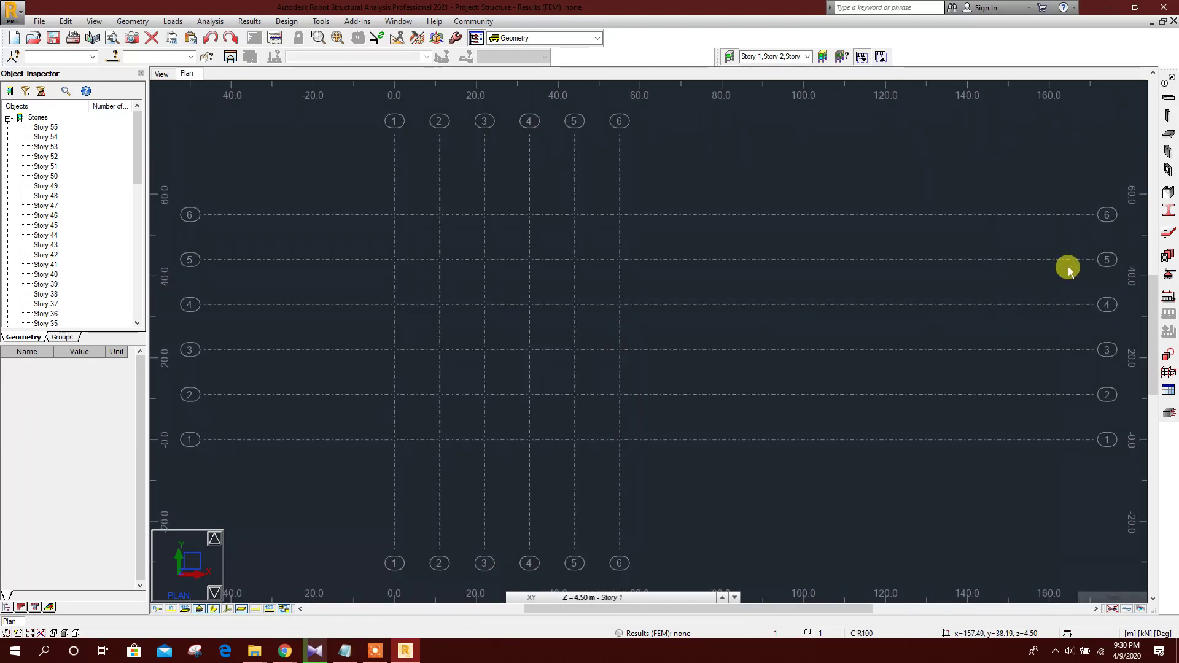
Create a circular RC column section labelled C 100 with a 100 cm diameter in CONCR material.
{"action": "left_click", "coordinate": [1169, 116]}
{"action": "left_click", "coordinate": [1090, 142]}
{"action": "left_click", "coordinate": [1085, 162]}
{"action": "left_click", "coordinate": [1138, 159]}
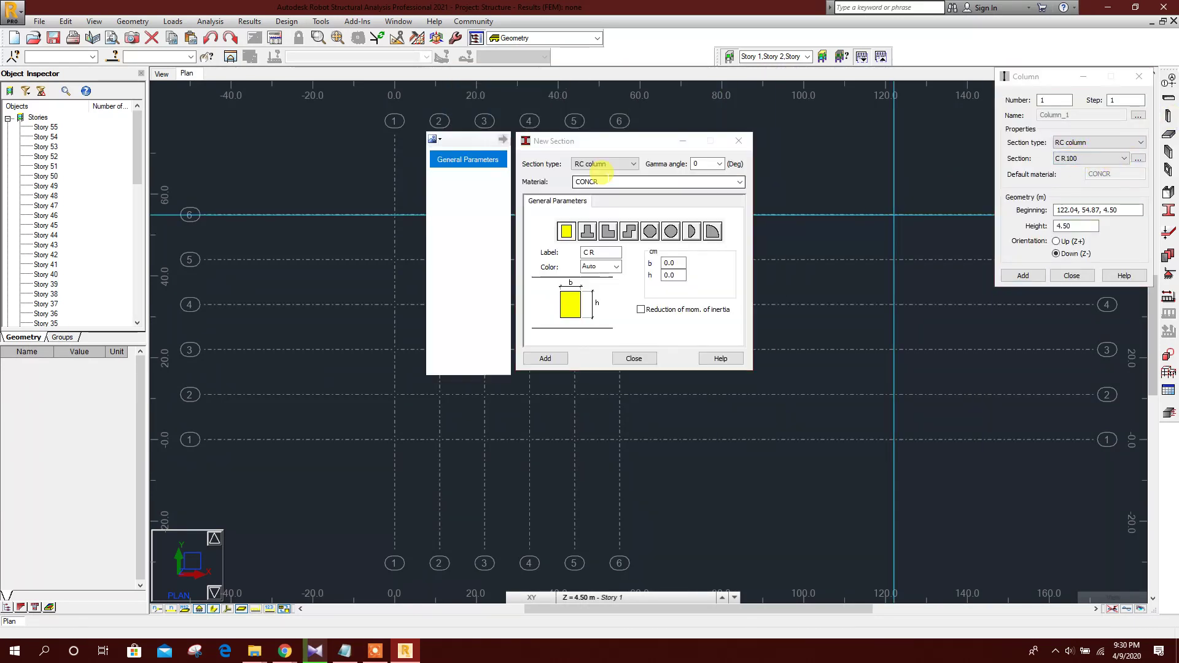
{"action": "left_click", "coordinate": [671, 232]}
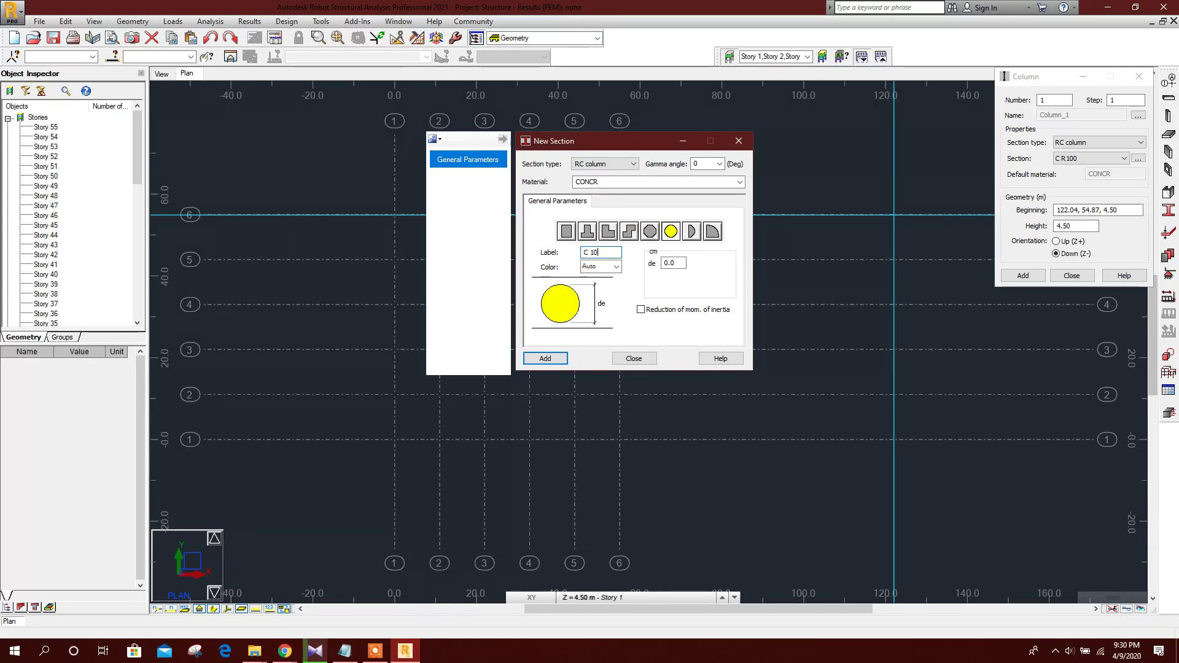
{"action": "double_click", "coordinate": [666, 263]}
{"action": "type", "text": "100"}
{"action": "left_click", "coordinate": [559, 360]}
{"action": "left_click", "coordinate": [625, 363]}
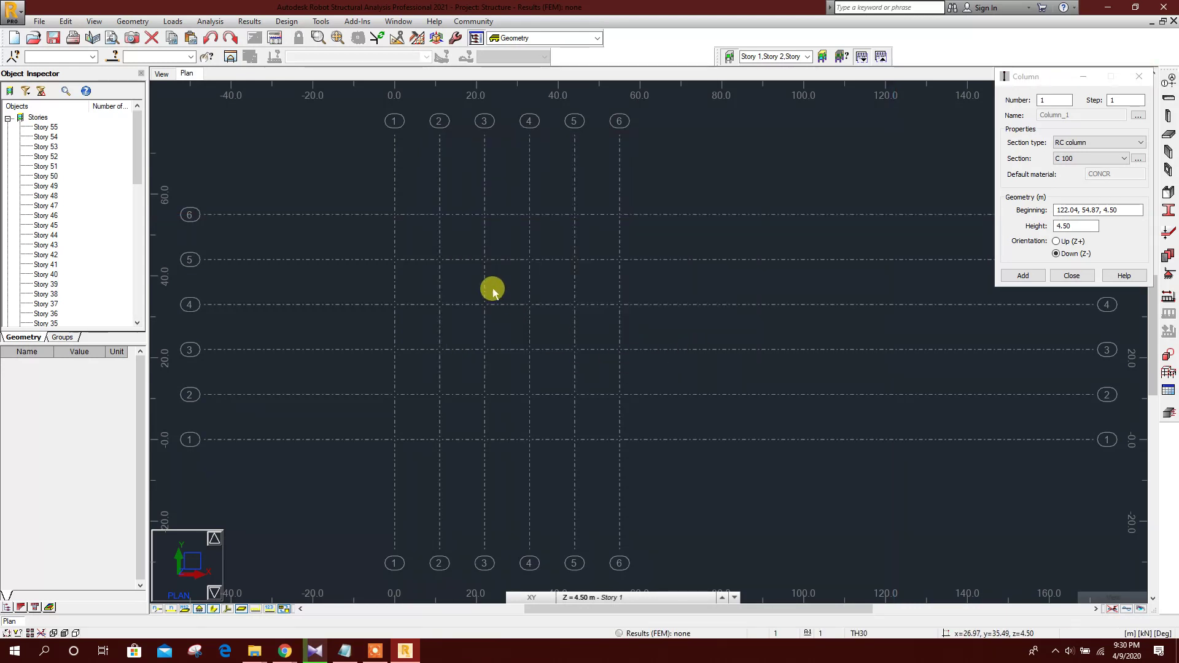
Place twelve C 100 columns, 4.50 m high, at the grid intersections around the square bounded by axes 2 and 5.
{"action": "left_click", "coordinate": [440, 259]}
{"action": "left_click", "coordinate": [485, 259]}
{"action": "left_click", "coordinate": [530, 259]}
{"action": "left_click", "coordinate": [574, 259]}
{"action": "left_click", "coordinate": [575, 305]}
{"action": "left_click", "coordinate": [575, 350]}
{"action": "left_click", "coordinate": [574, 394]}
{"action": "left_click", "coordinate": [530, 395]}
{"action": "left_click", "coordinate": [485, 395]}
{"action": "left_click", "coordinate": [439, 395]}
{"action": "left_click", "coordinate": [439, 349]}
{"action": "left_click", "coordinate": [440, 305]}
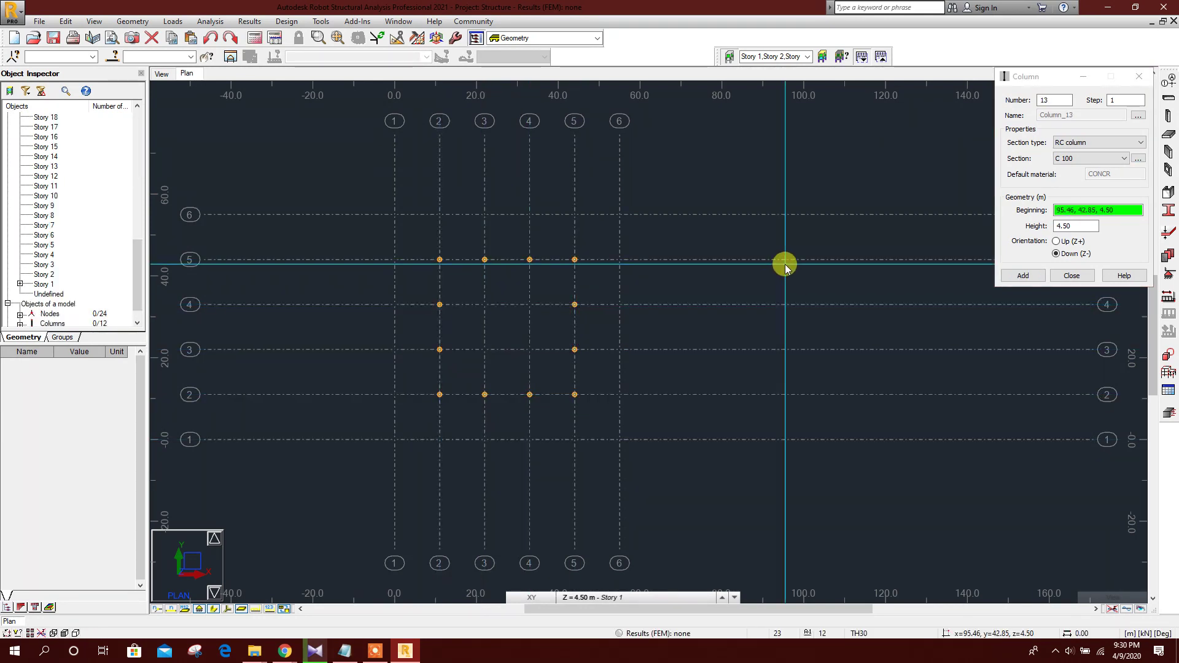
{"action": "left_click", "coordinate": [1072, 276]}
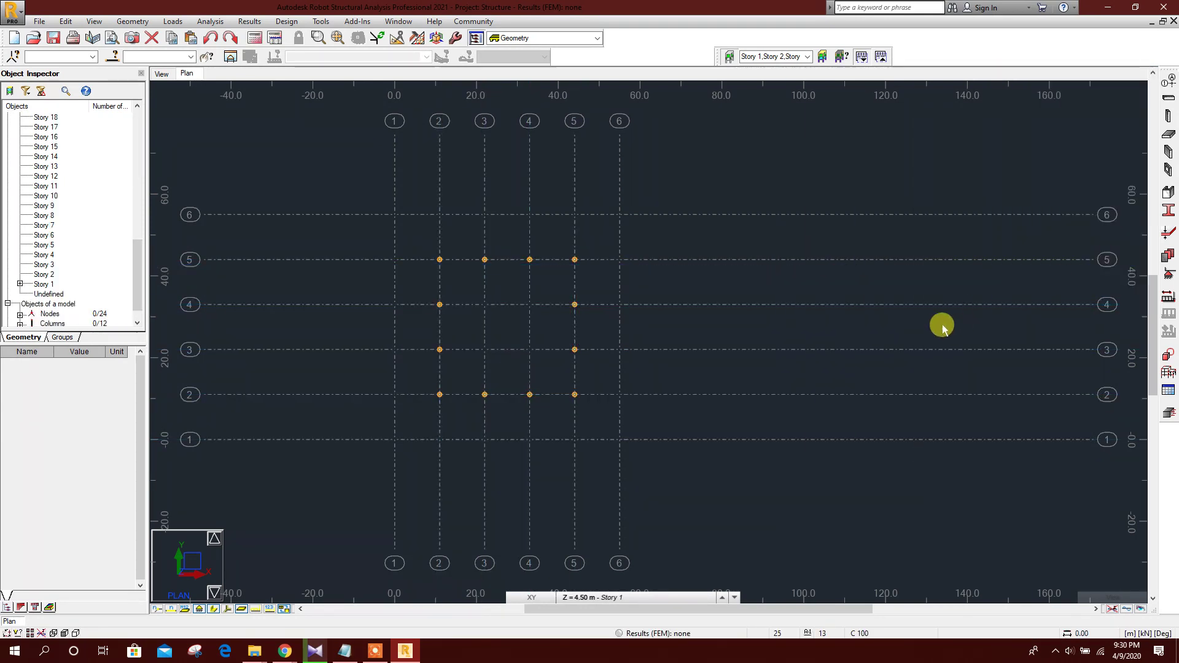
Add a constant homogeneous wall thickness of 30 cm in CONCR material.
{"action": "left_click", "coordinate": [1169, 152]}
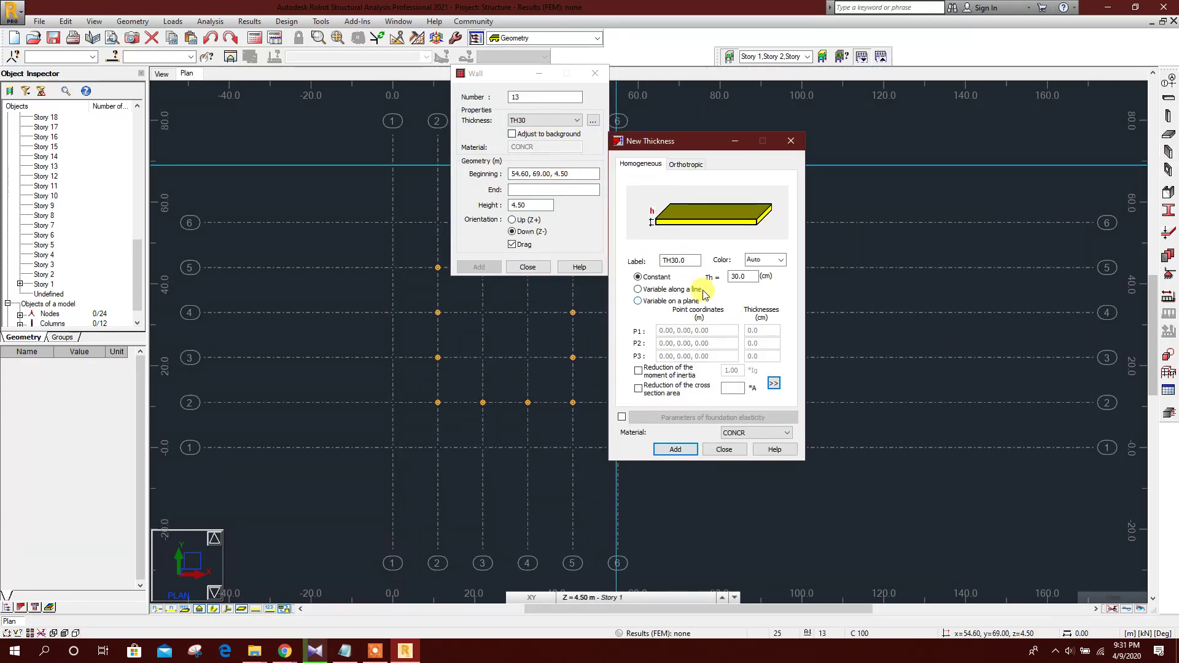
{"action": "left_click", "coordinate": [672, 450]}
{"action": "left_click", "coordinate": [719, 449]}
Draw three 4.50 m high TH30 core walls from (22, 22) through (22, 33) and (33, 33) to (33, 22).
{"action": "left_click_drag", "start_coordinate": [517, 74], "coordinate": [802, 72]}
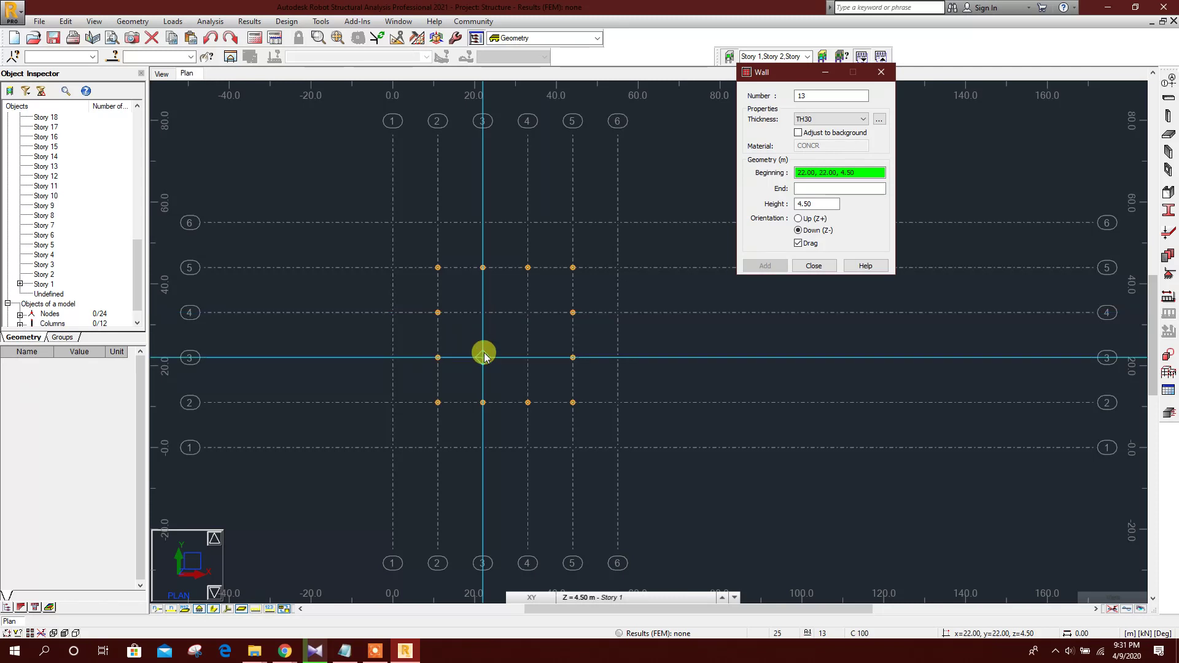
{"action": "left_click", "coordinate": [483, 356]}
{"action": "left_click", "coordinate": [483, 312]}
{"action": "left_click", "coordinate": [528, 313]}
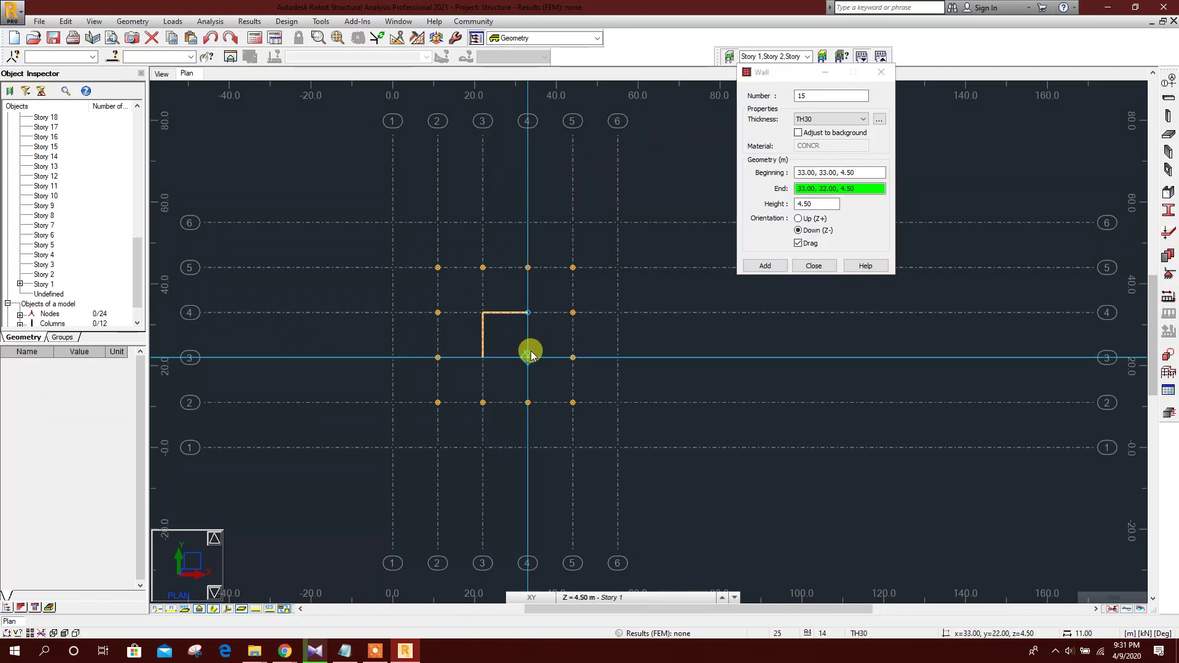
{"action": "left_click", "coordinate": [530, 357]}
{"action": "left_click", "coordinate": [814, 266]}
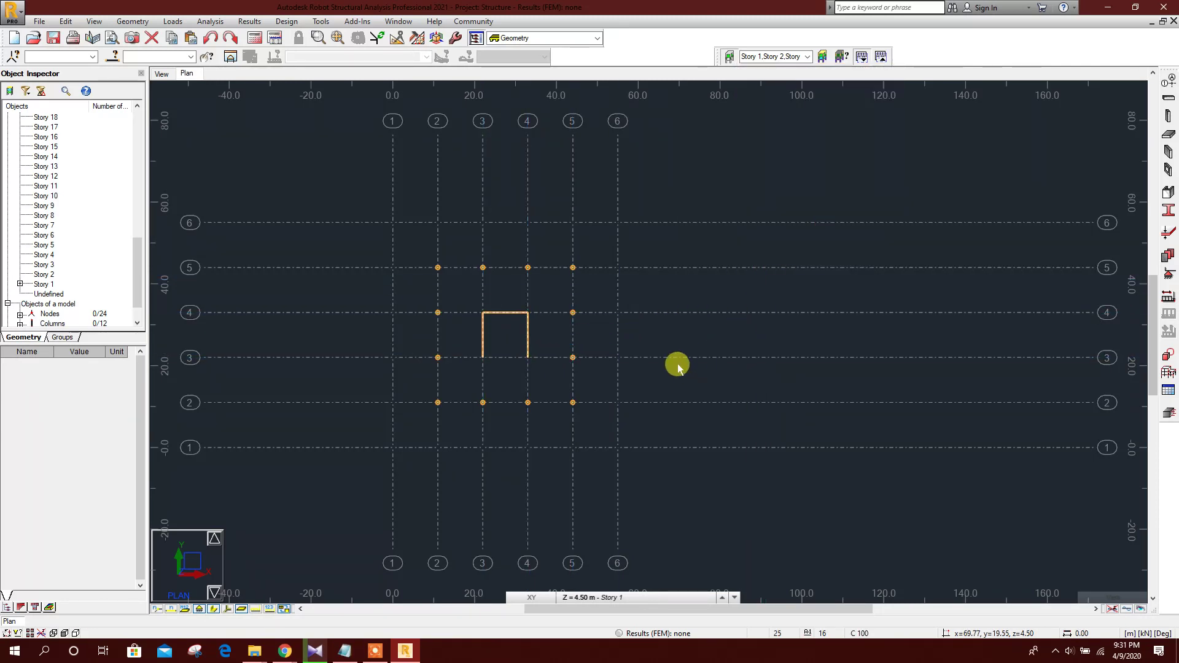
Create a rectangular TH30 rigid-diaphragm floor slab spanning from the axis 1/1 intersection to the axis 6/6 intersection.
{"action": "scroll", "coordinate": [613, 358], "scroll_direction": "up", "scroll_amount": 2}
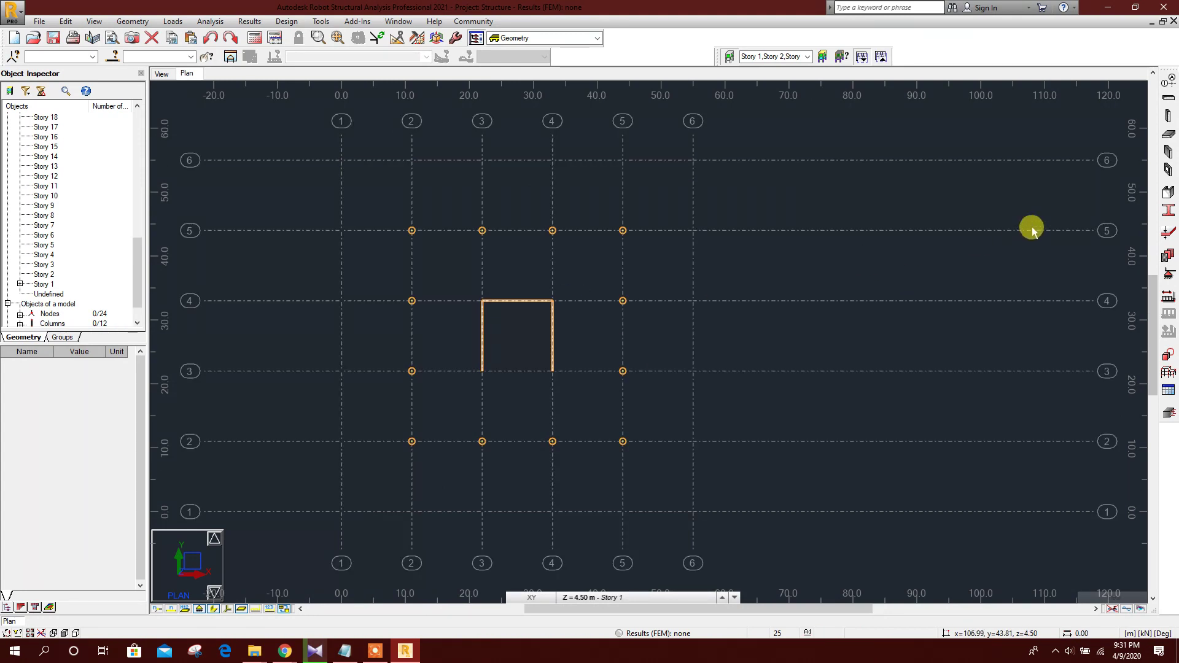
{"action": "left_click", "coordinate": [1167, 134]}
{"action": "left_click", "coordinate": [1084, 153]}
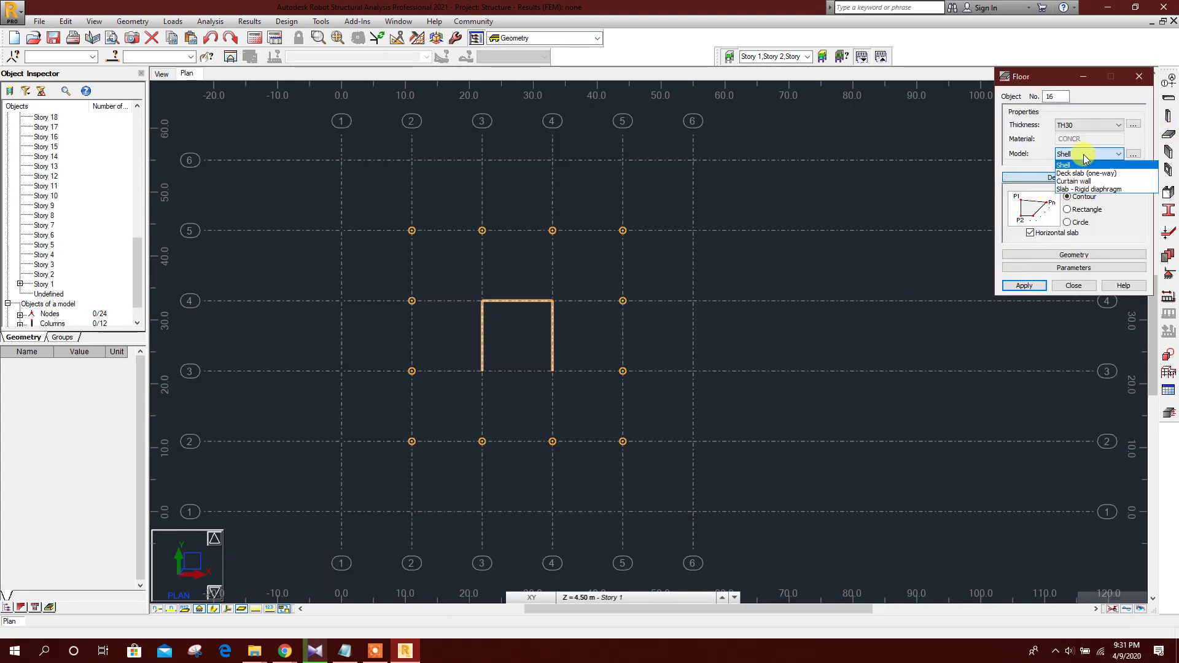
{"action": "left_click", "coordinate": [1088, 189]}
{"action": "left_click", "coordinate": [1079, 210]}
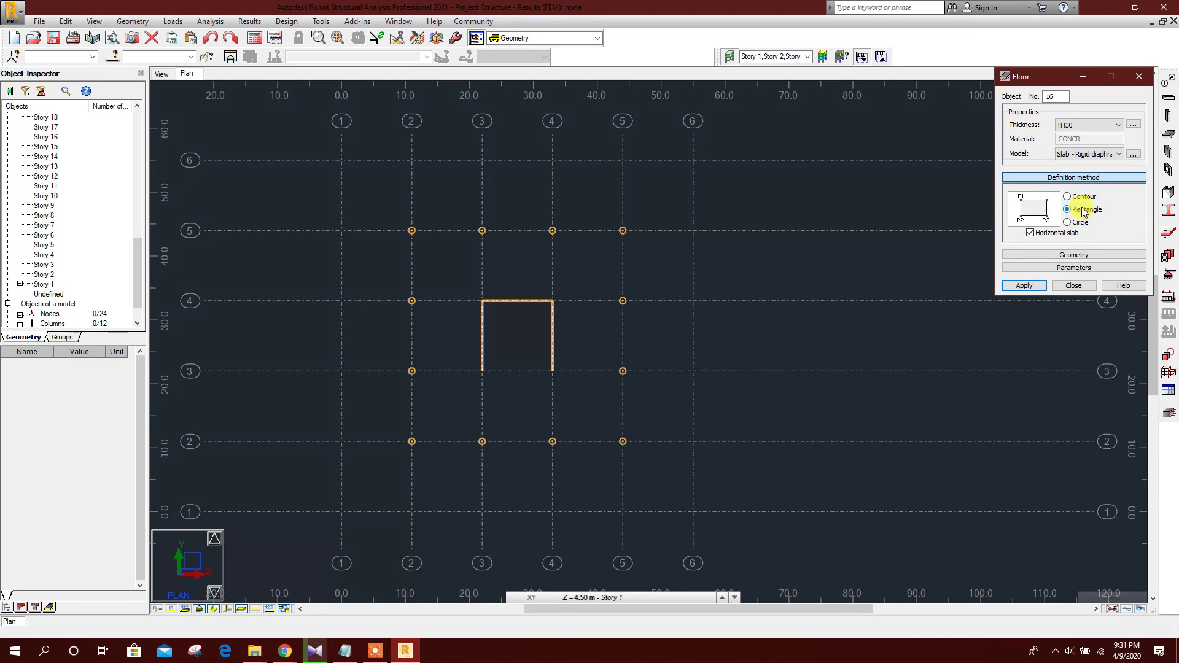
{"action": "left_click", "coordinate": [355, 515]}
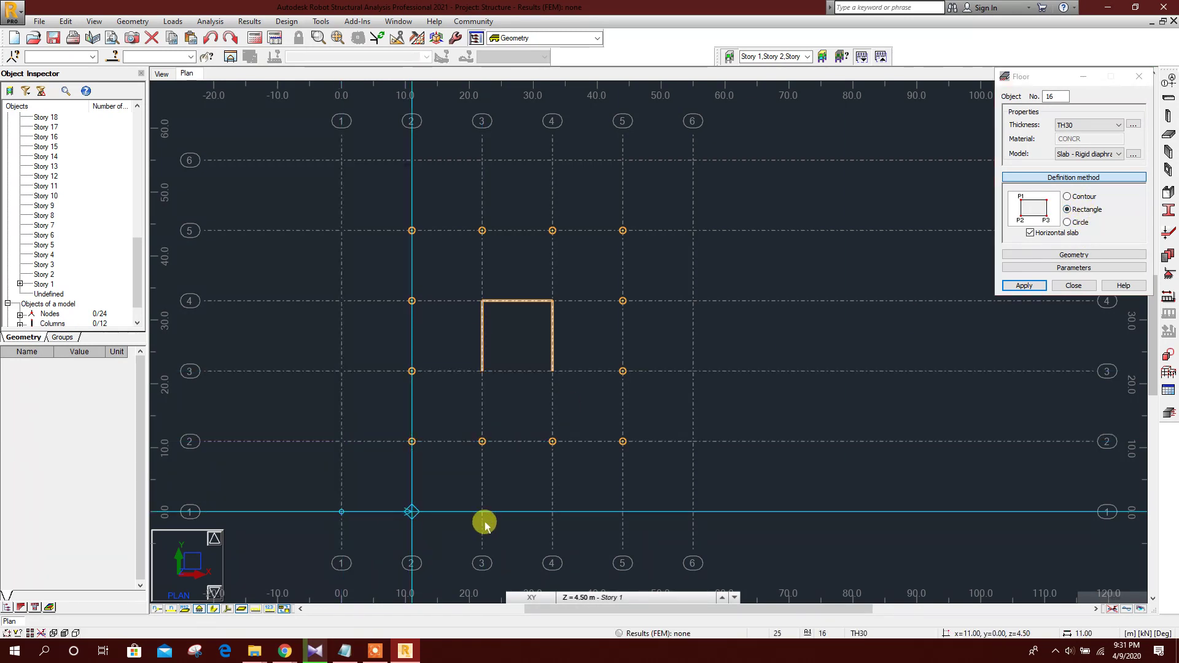
{"action": "left_click", "coordinate": [693, 172]}
{"action": "left_click", "coordinate": [1058, 286]}
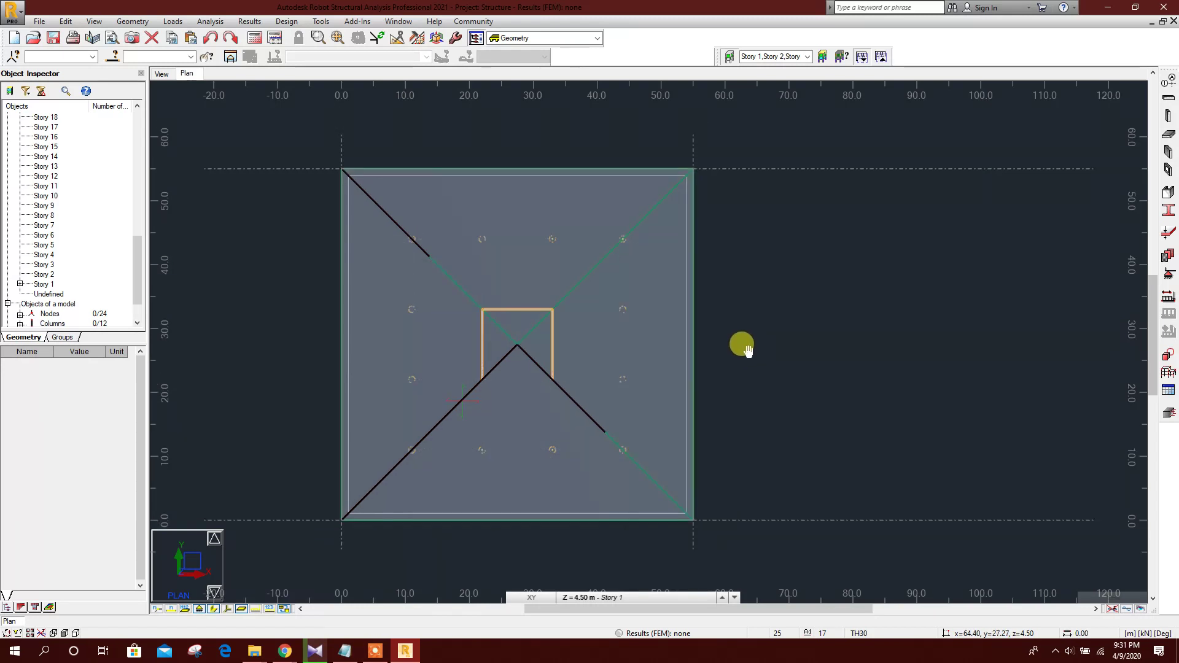
Rotate the floor slab itself, without copying, by 3° about the axis from 27.5,27.5,0 to 27.5,27.5,4.5.
{"action": "left_click", "coordinate": [661, 273]}
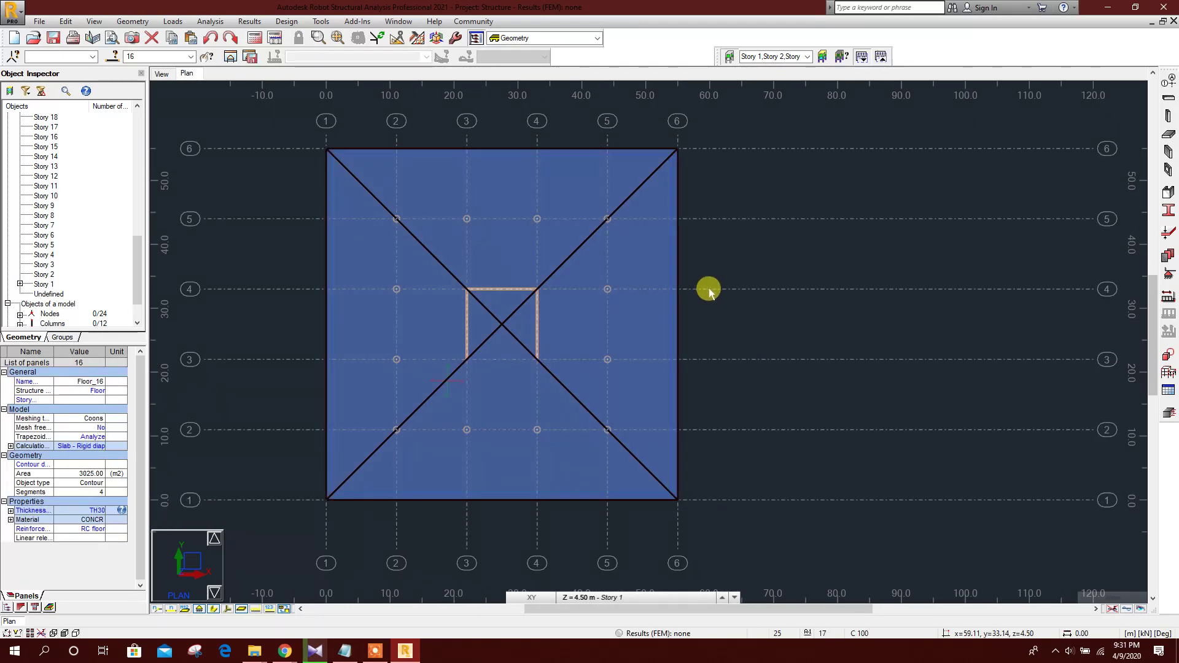
{"action": "left_click", "coordinate": [415, 39]}
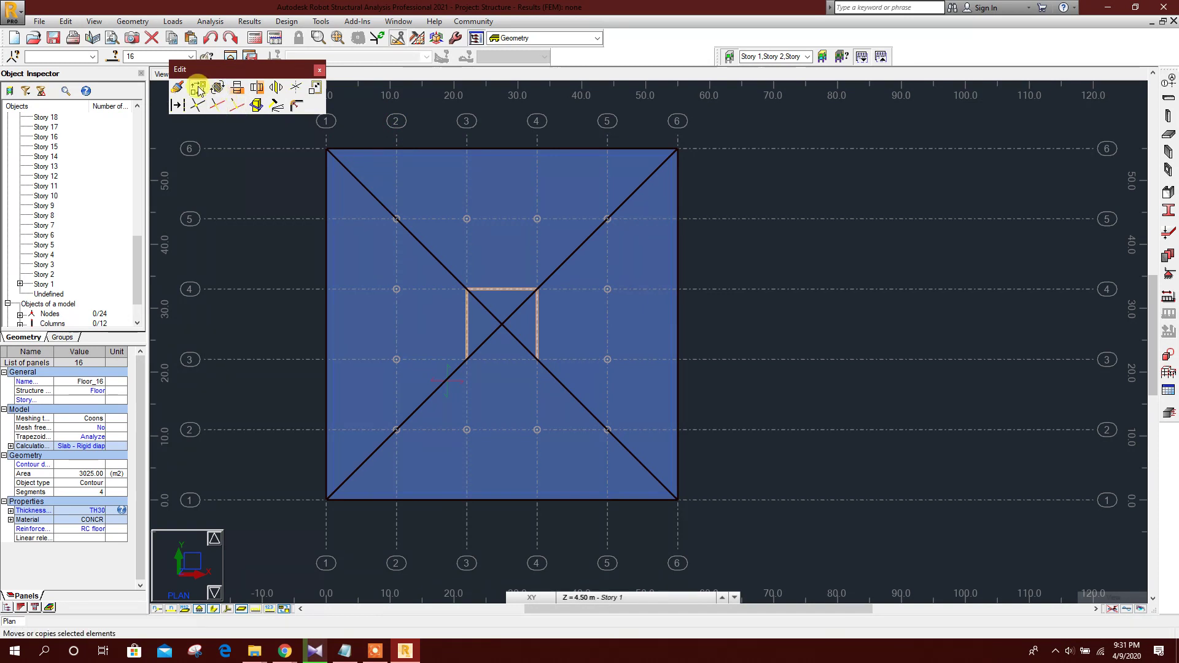
{"action": "left_click", "coordinate": [217, 88]}
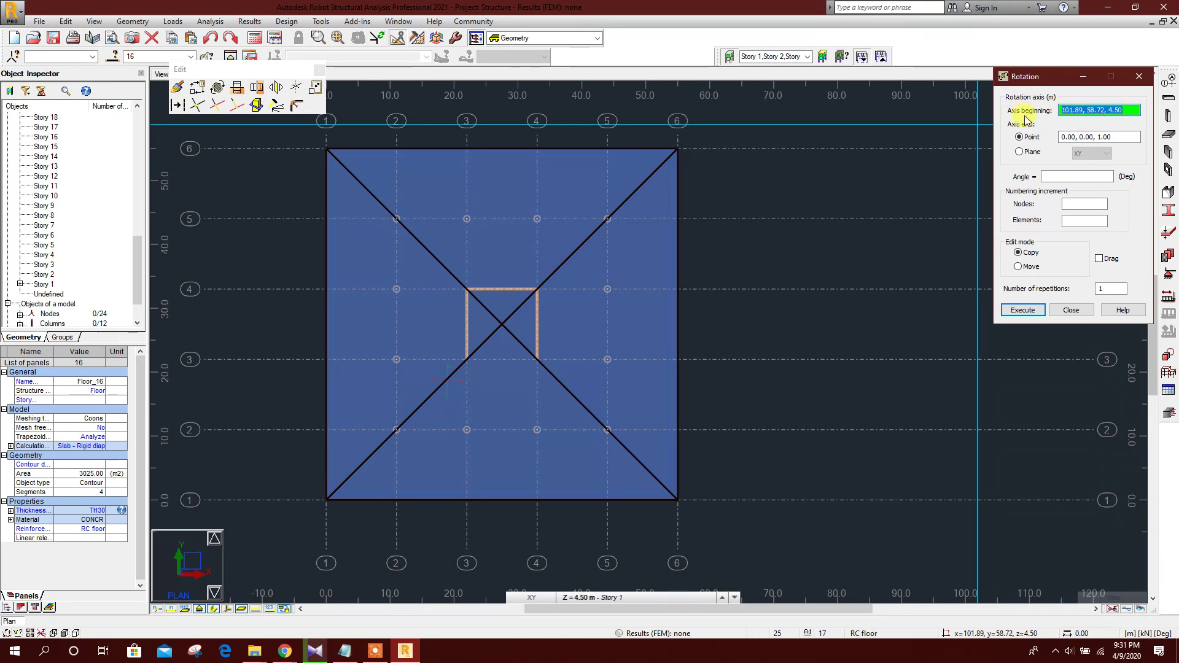
{"action": "type", "text": "27.5,27.5,0"}
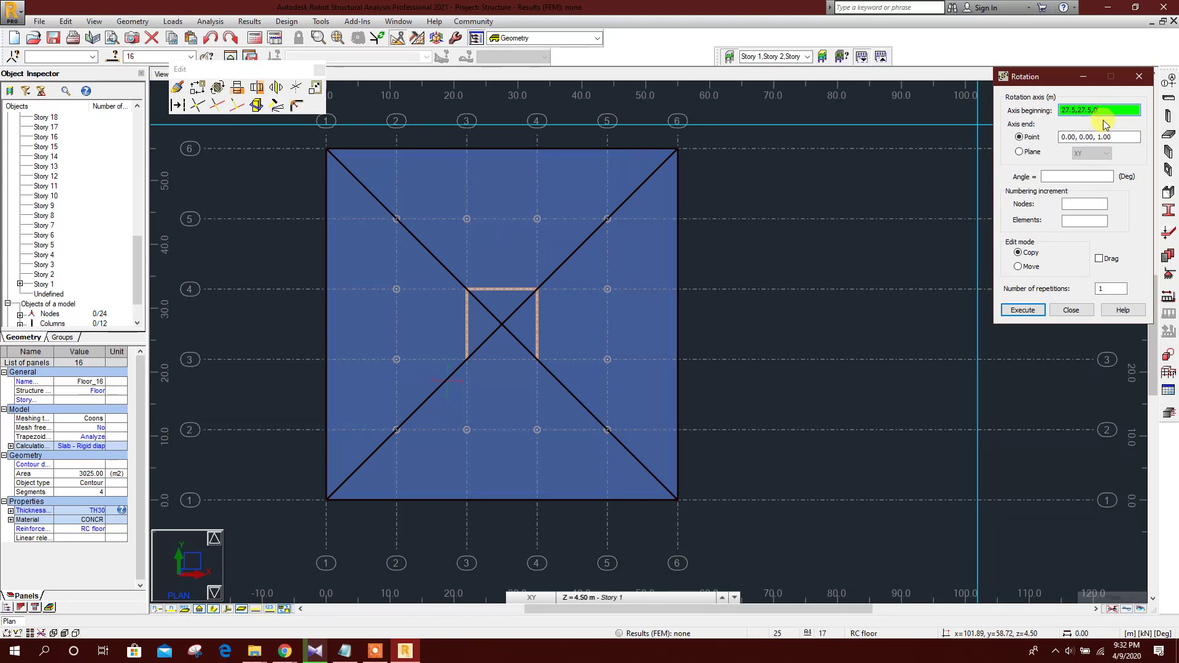
{"action": "left_click", "coordinate": [1112, 137]}
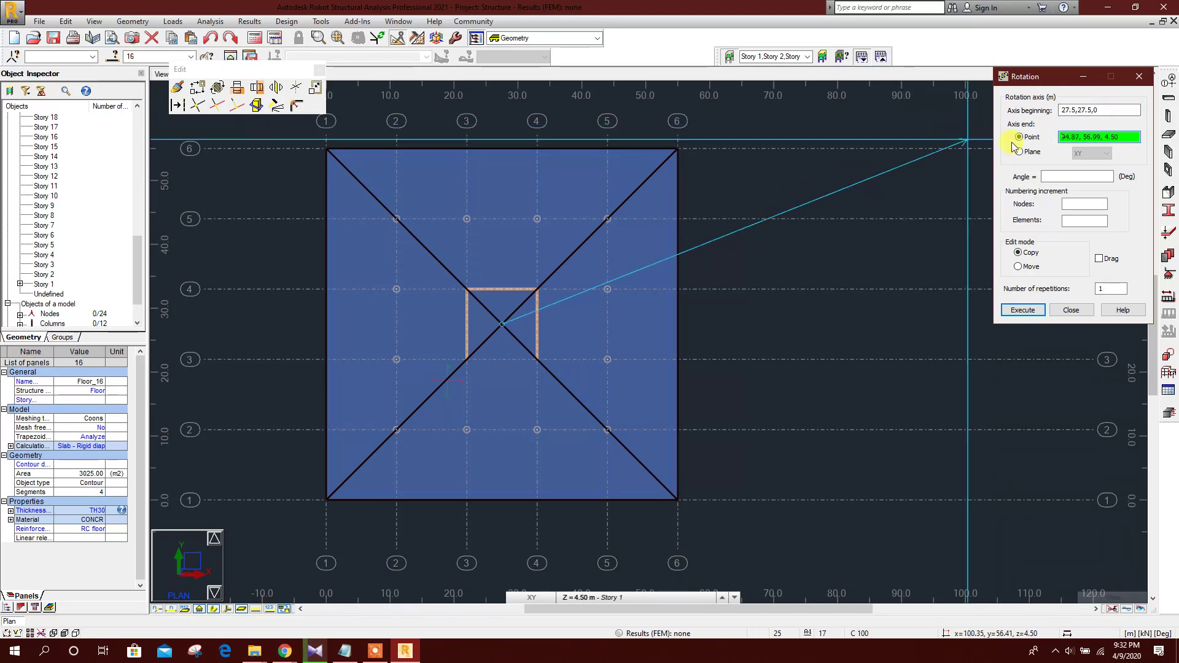
{"action": "left_click", "coordinate": [1113, 111]}
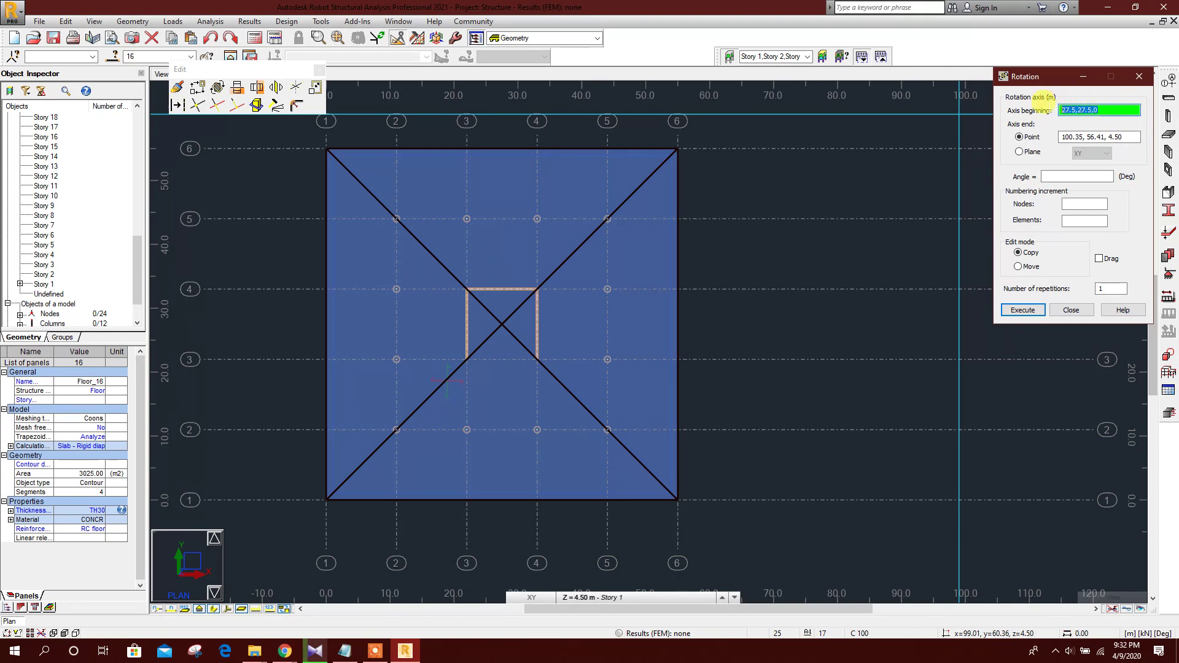
{"action": "left_click", "coordinate": [1111, 133]}
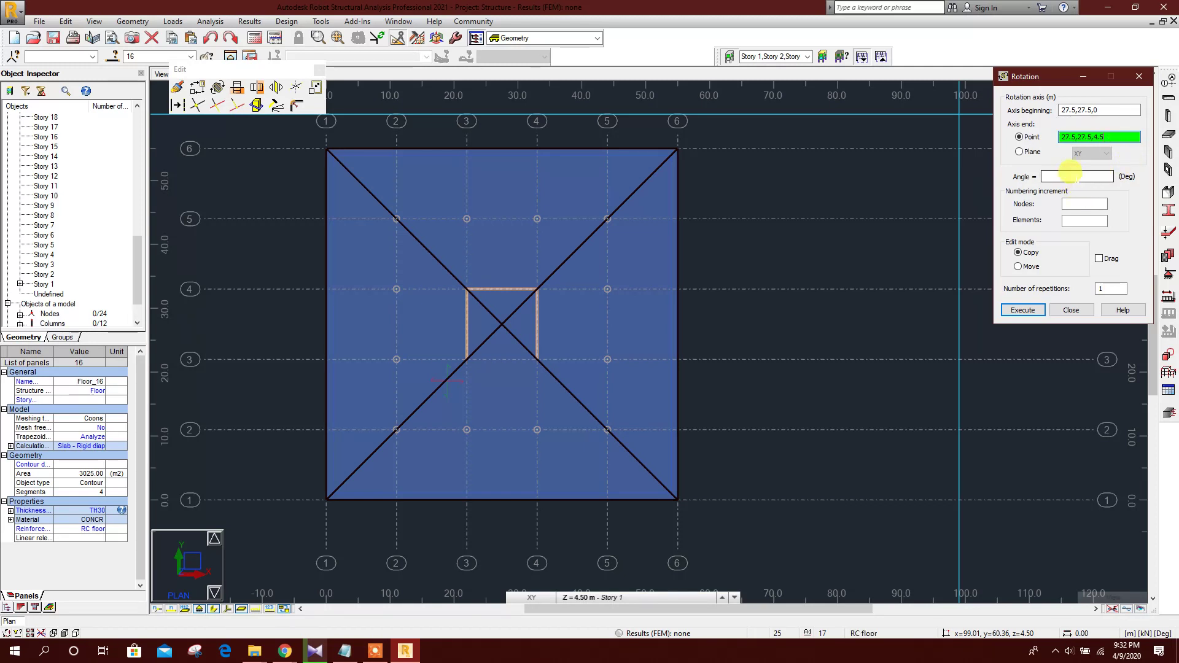
{"action": "left_click", "coordinate": [1070, 176]}
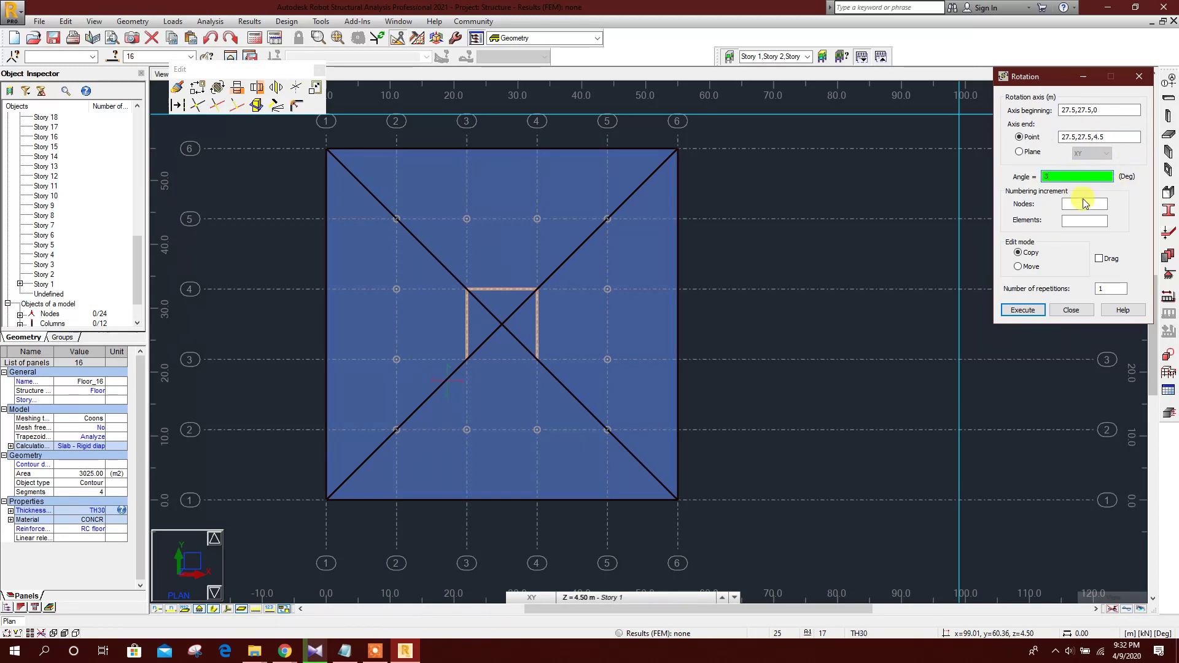
{"action": "left_click", "coordinate": [1038, 268]}
{"action": "left_click", "coordinate": [1037, 309]}
{"action": "left_click", "coordinate": [1058, 309]}
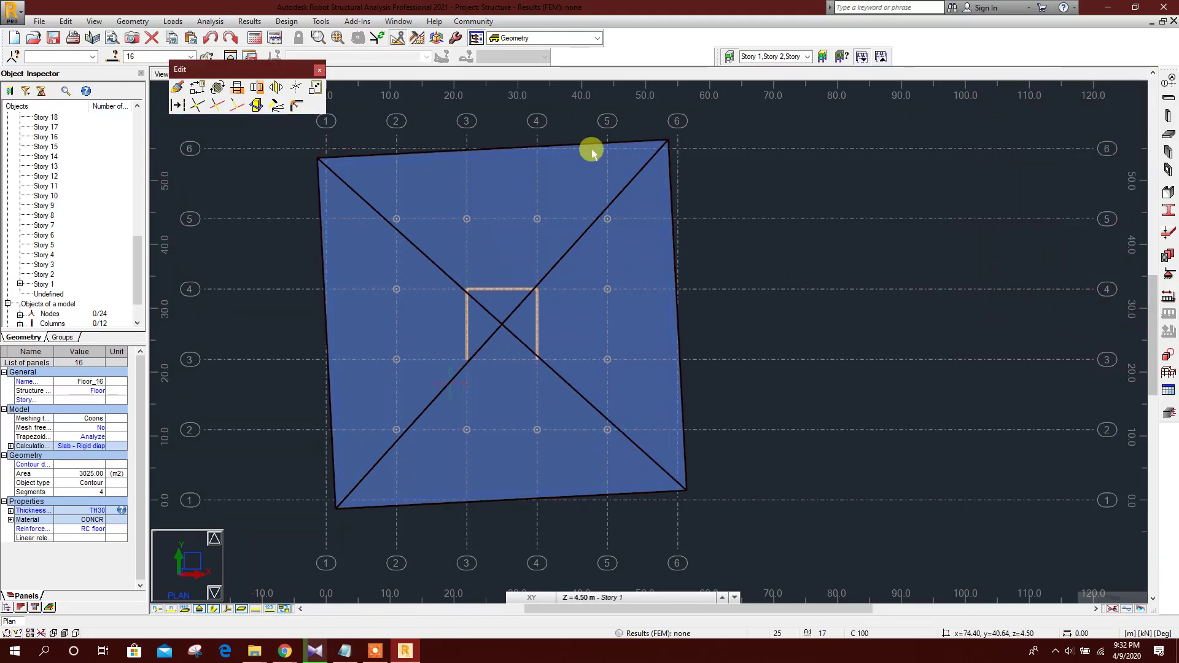
{"action": "left_click", "coordinate": [319, 69]}
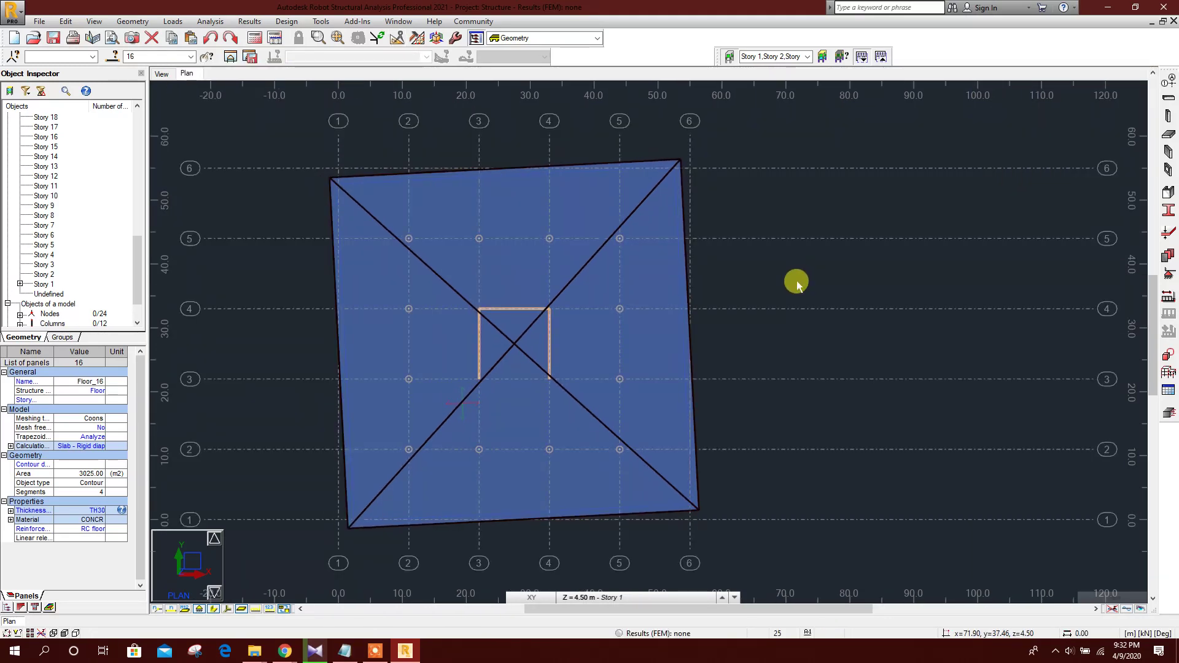
Define new bars in the 3D view as RC Column type with section R100.
{"action": "left_click", "coordinate": [164, 77]}
{"action": "scroll", "coordinate": [632, 448], "scroll_direction": "up", "scroll_amount": 5}
{"action": "scroll", "coordinate": [596, 430], "scroll_direction": "up", "scroll_amount": 3}
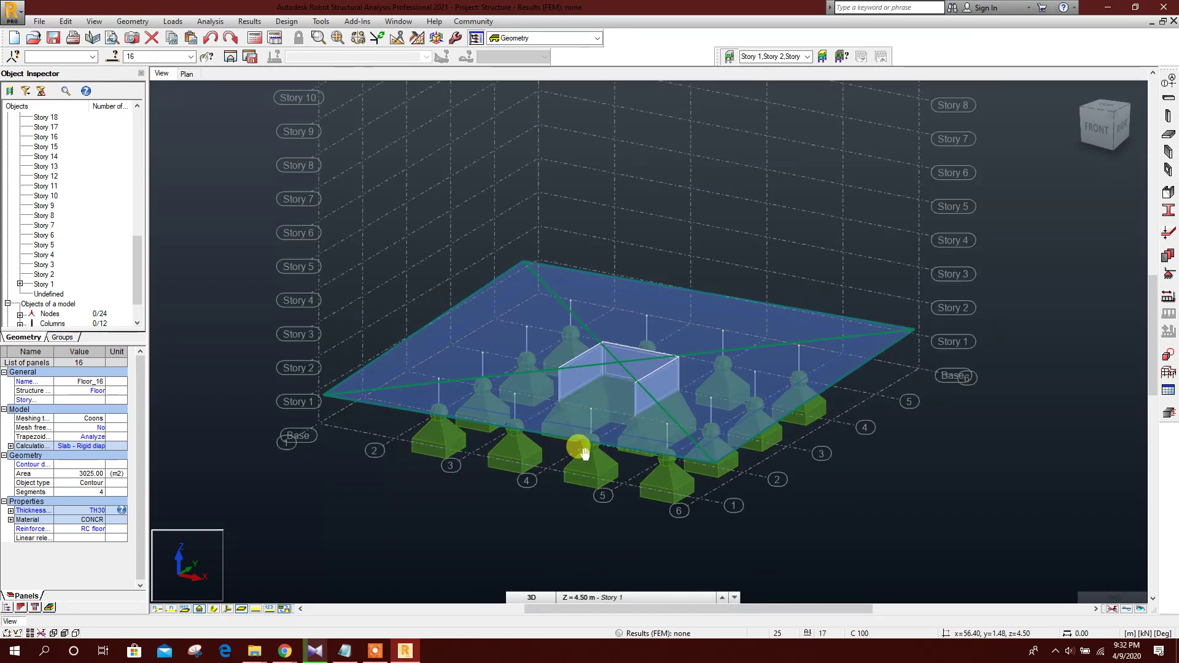
{"action": "left_click", "coordinate": [380, 40]}
{"action": "left_click", "coordinate": [144, 22]}
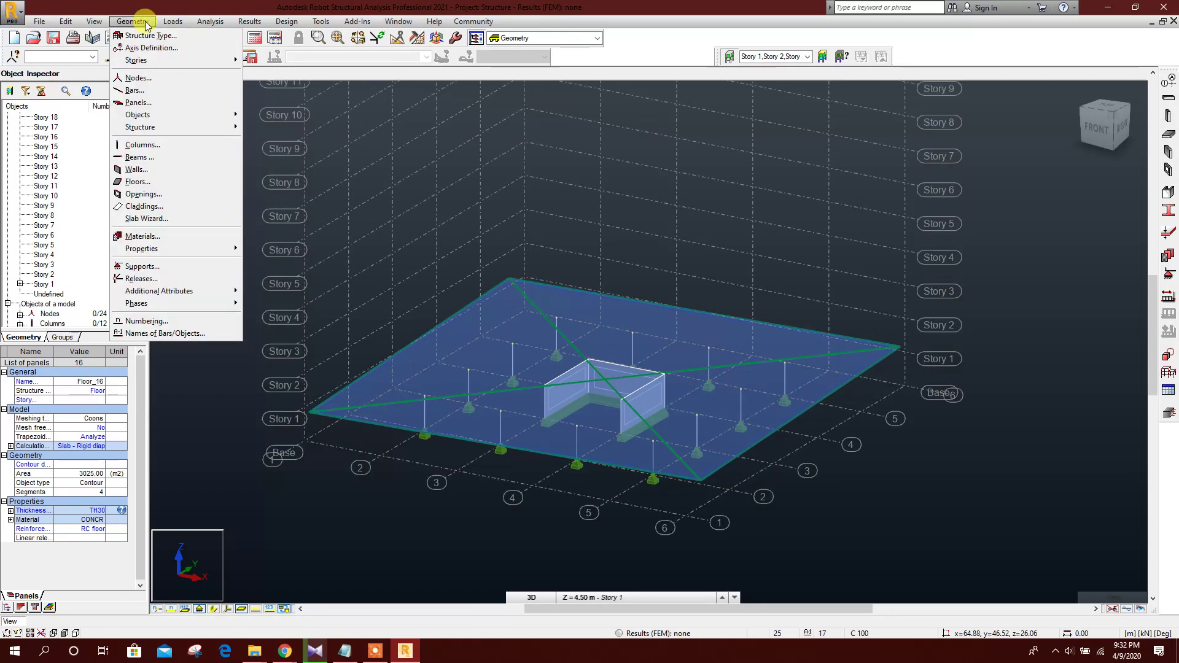
{"action": "left_click", "coordinate": [142, 90]}
{"action": "left_click", "coordinate": [567, 141]}
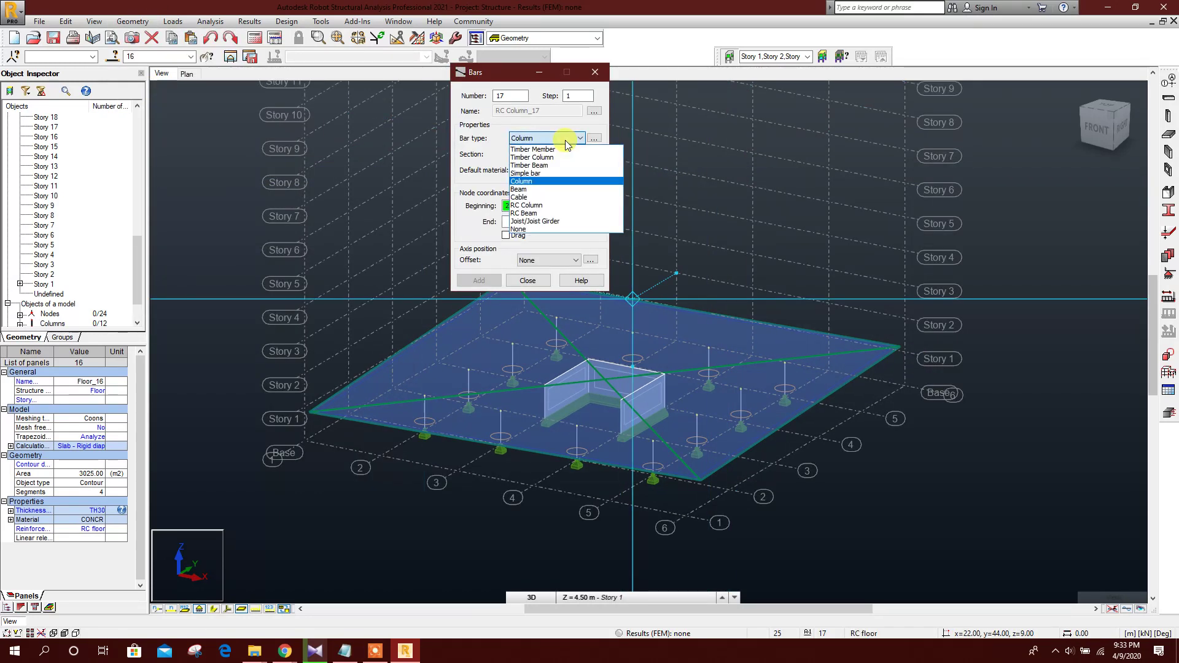
{"action": "left_click", "coordinate": [527, 205]}
{"action": "left_click", "coordinate": [556, 154]}
{"action": "left_click", "coordinate": [550, 182]}
{"action": "left_click", "coordinate": [554, 157]}
{"action": "left_click", "coordinate": [548, 189]}
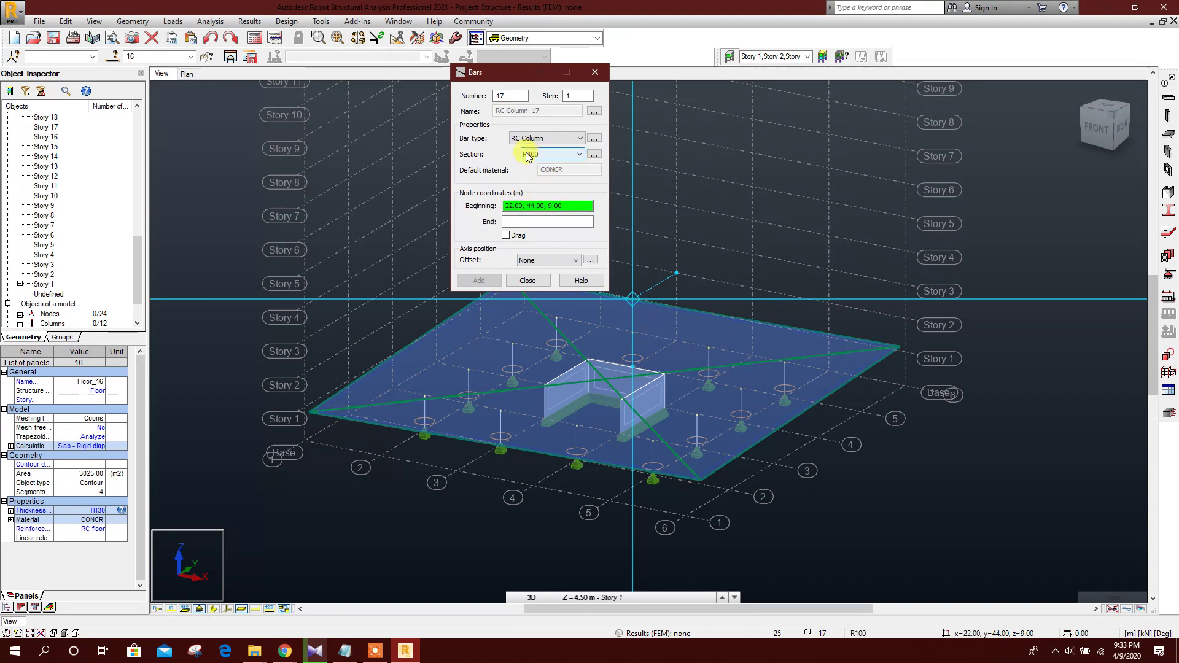
{"action": "left_click", "coordinate": [532, 220]}
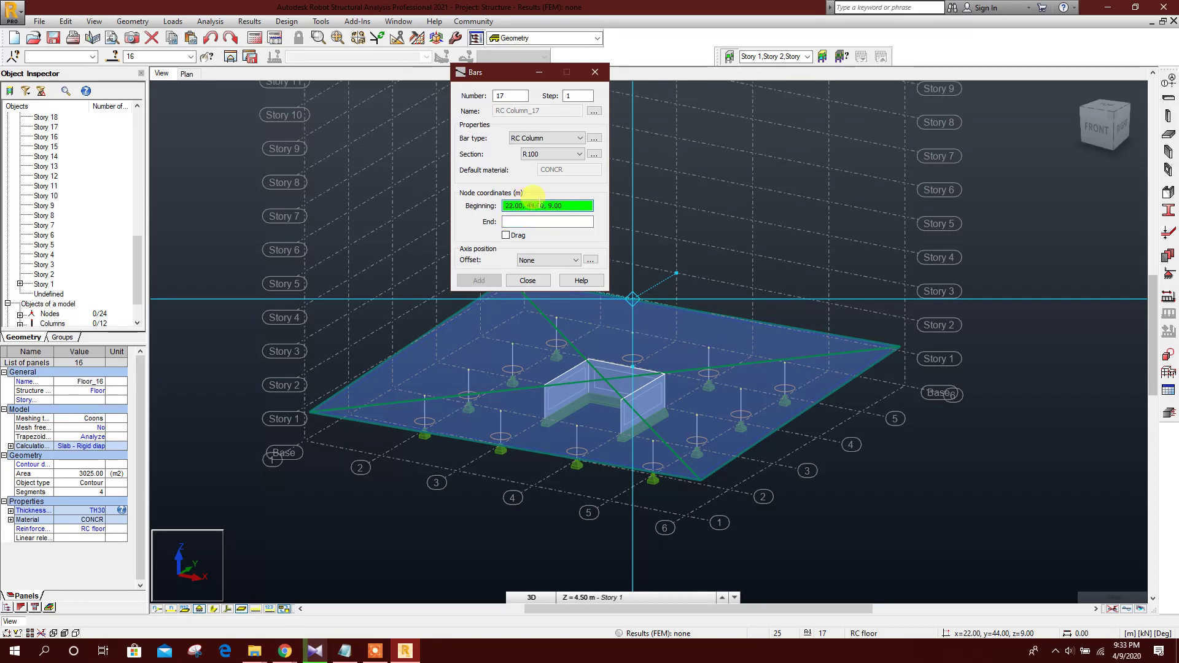
Draw four inclined R100 columns from the outer base-level grid corners to the matching corners of the rotated Story 1 slab.
{"action": "left_click", "coordinate": [357, 425]}
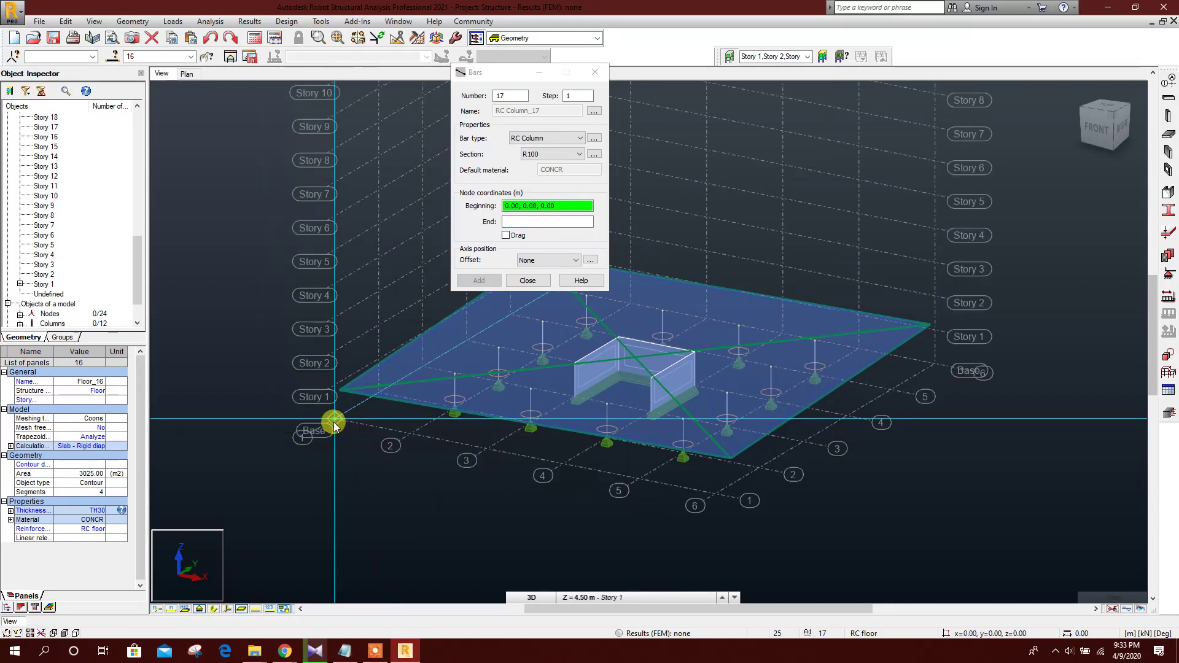
{"action": "left_click", "coordinate": [335, 419]}
{"action": "left_click", "coordinate": [350, 387]}
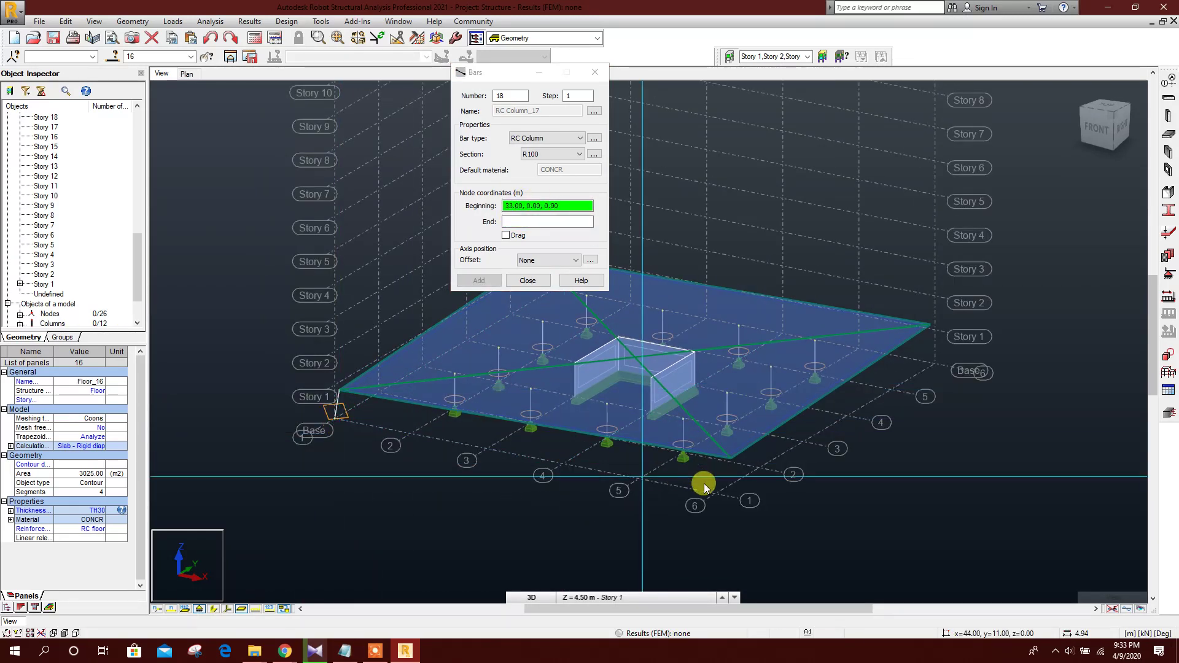
{"action": "left_click", "coordinate": [716, 493]}
{"action": "left_click", "coordinate": [731, 465]}
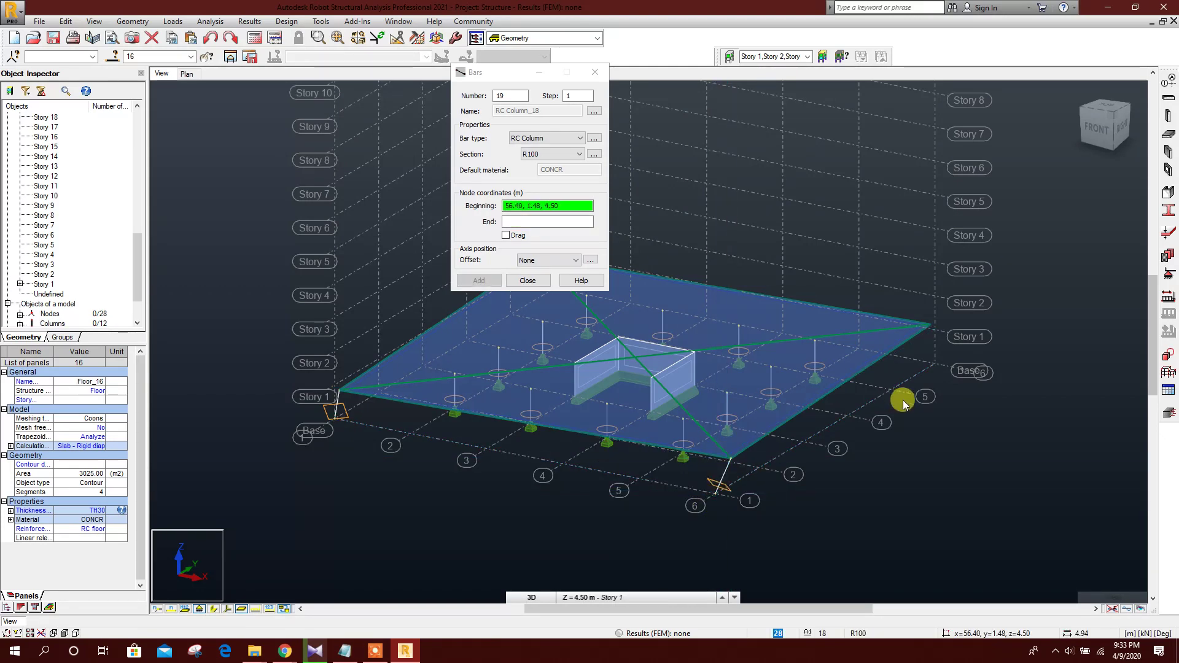
{"action": "middle_click_drag", "start_coordinate": [946, 375], "coordinate": [878, 403]}
{"action": "left_click", "coordinate": [880, 401]}
{"action": "left_click", "coordinate": [870, 355]}
{"action": "scroll", "coordinate": [706, 424], "scroll_direction": "up", "scroll_amount": 3}
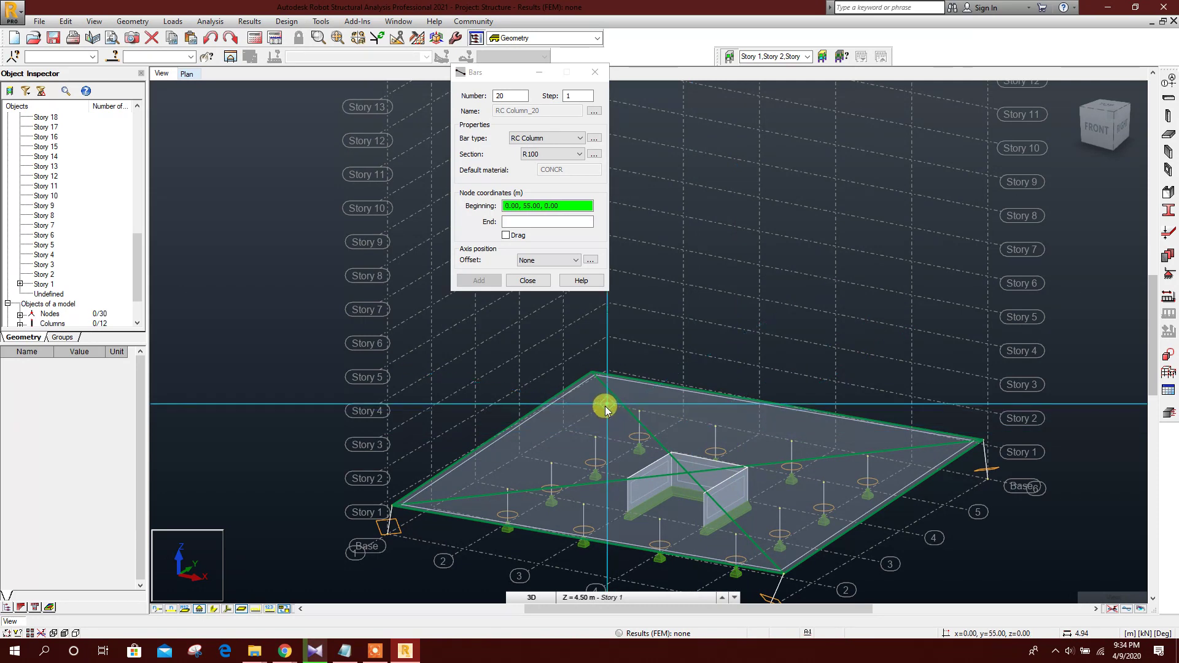
{"action": "left_click", "coordinate": [594, 387]}
{"action": "left_click", "coordinate": [590, 372]}
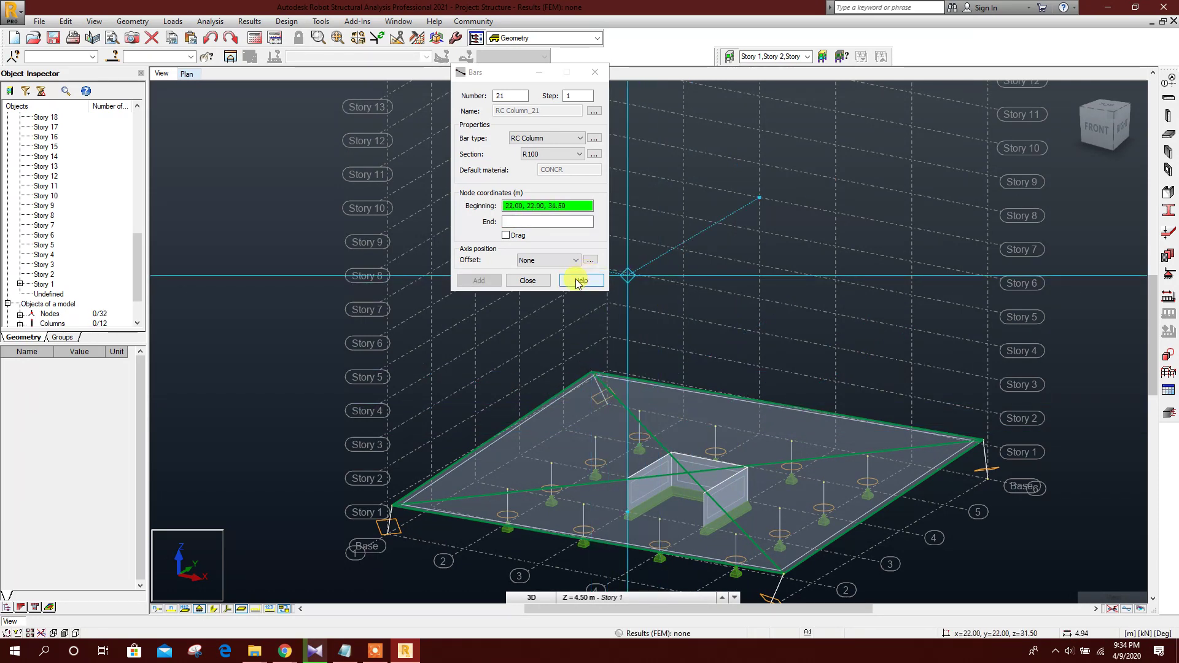
{"action": "left_click", "coordinate": [539, 281]}
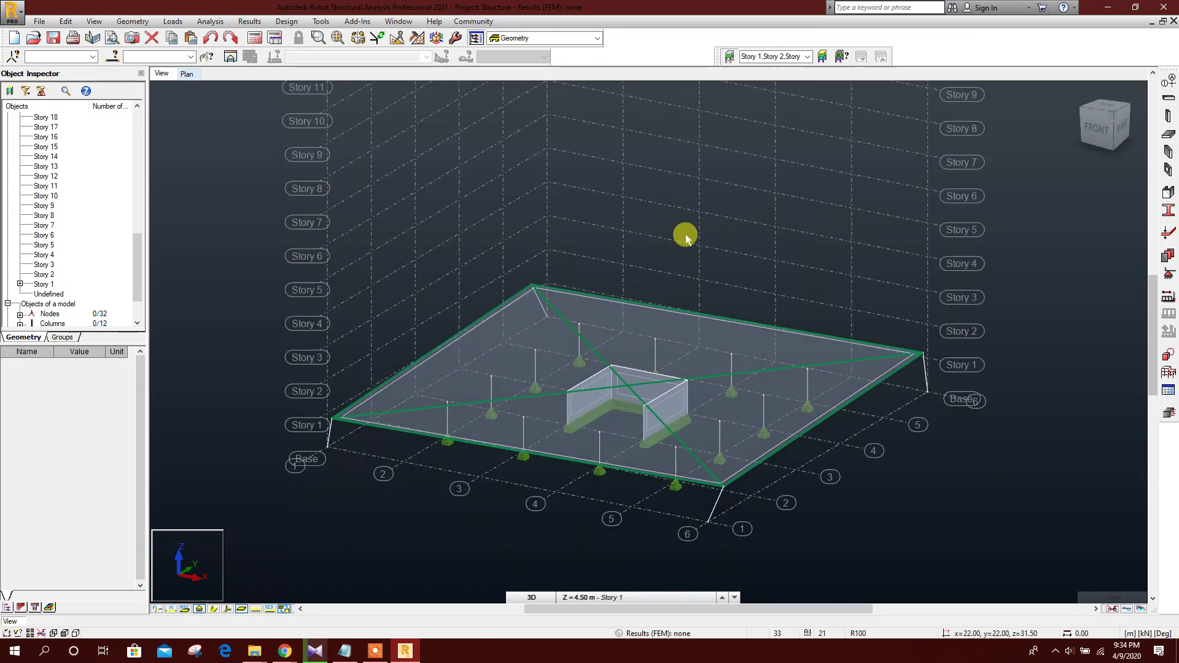
Assign supports to the base nodes of the four inclined corner columns in the front view.
{"action": "middle_click_drag", "start_coordinate": [940, 514], "coordinate": [922, 461]}
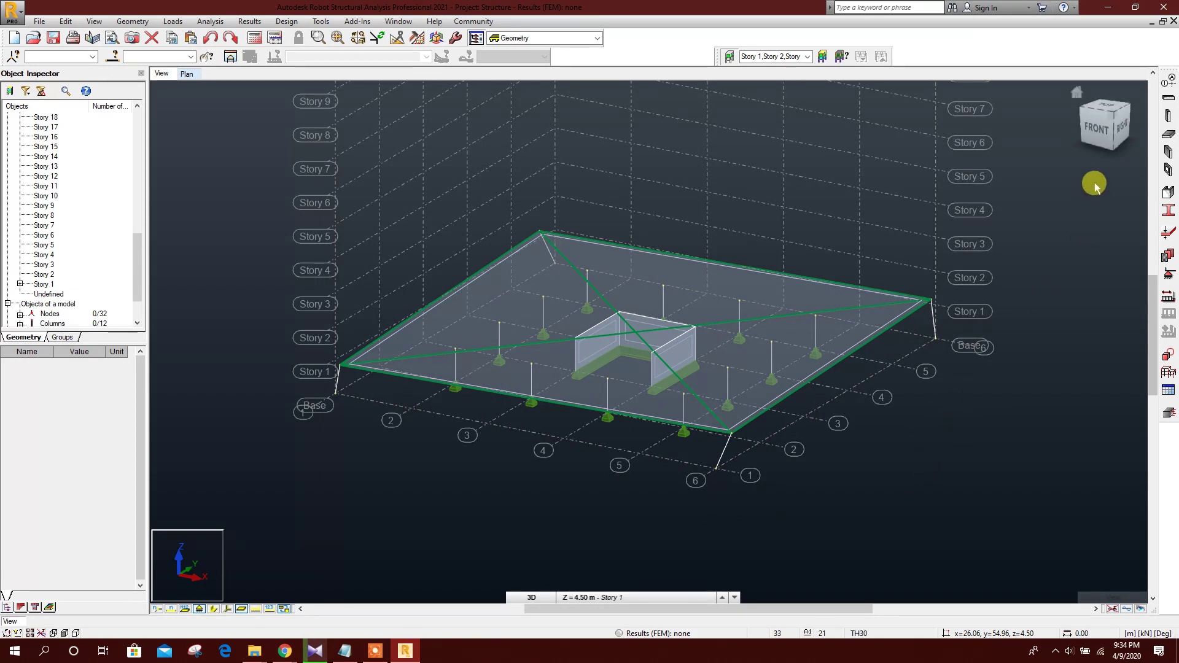
{"action": "left_click", "coordinate": [1097, 129]}
{"action": "left_click_drag", "start_coordinate": [856, 334], "coordinate": [940, 397]}
{"action": "left_click_drag", "start_coordinate": [416, 334], "coordinate": [469, 369], "text": "ctrl"}
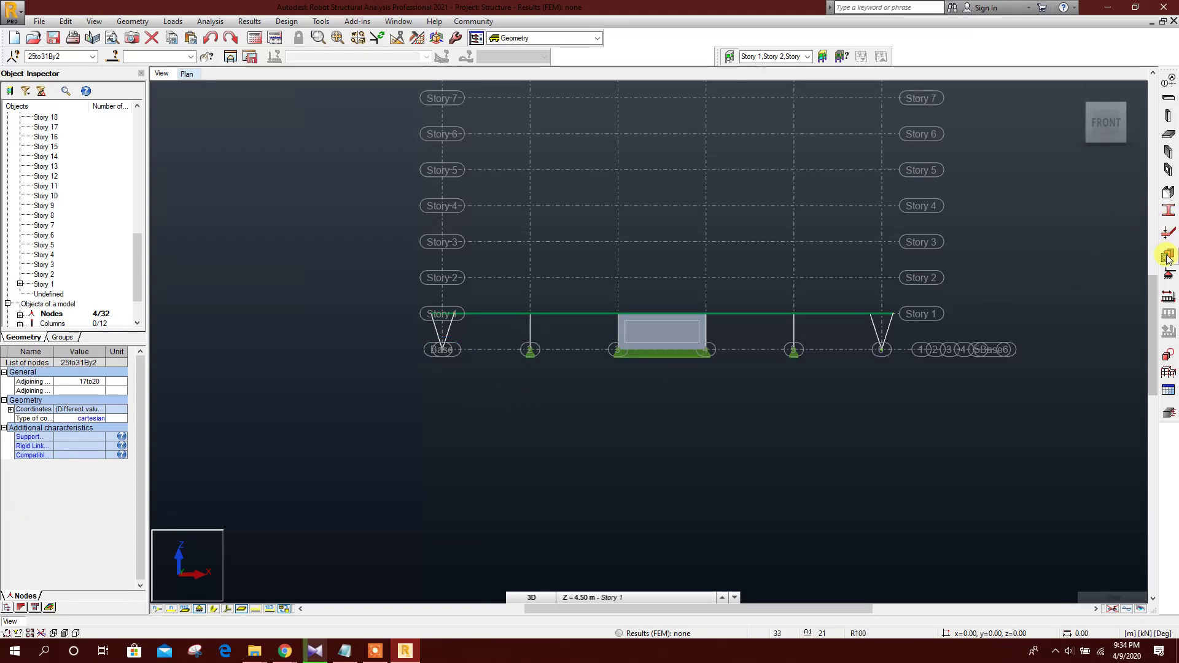
{"action": "left_click", "coordinate": [1169, 274]}
{"action": "left_click", "coordinate": [479, 244]}
{"action": "left_click", "coordinate": [532, 245]}
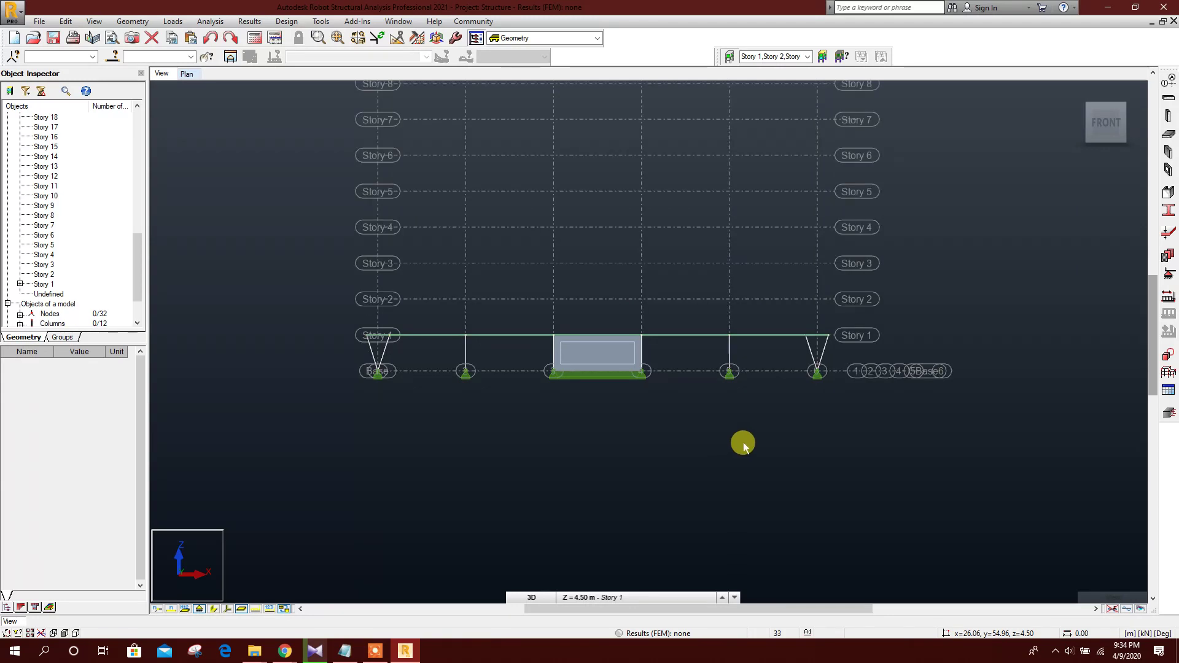
Start a complex edit of the Story 1 slab and four inclined columns with translation vector 0,0,4.5.
{"action": "left_click_drag", "start_coordinate": [839, 355], "coordinate": [791, 311]}
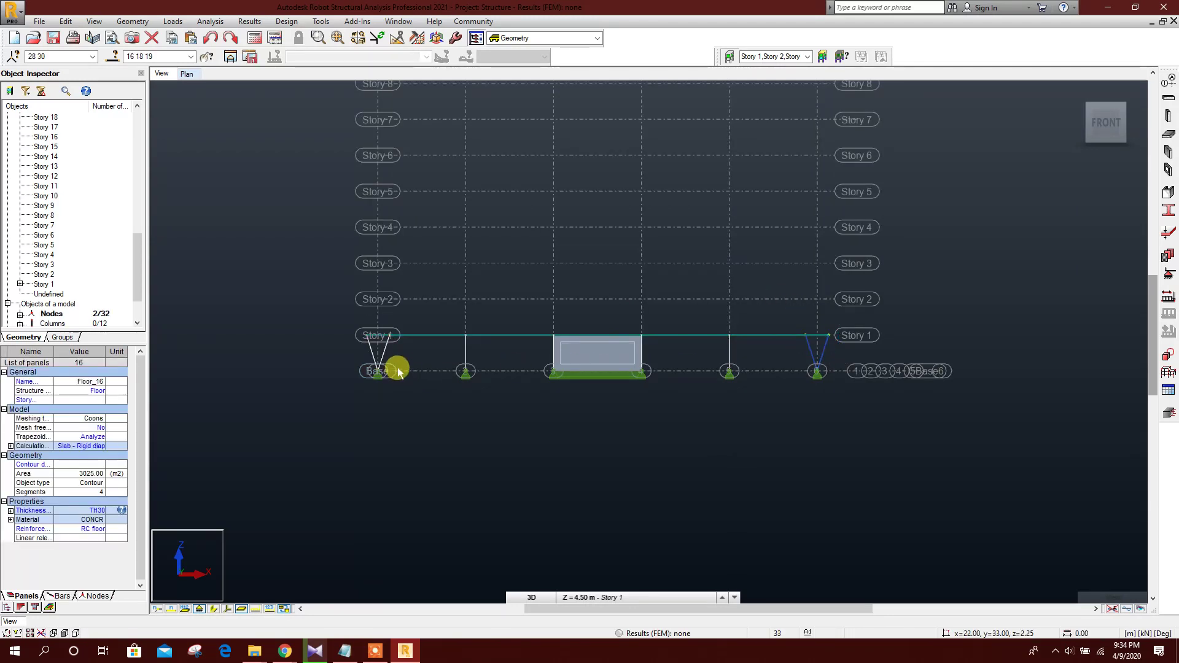
{"action": "left_click_drag", "start_coordinate": [400, 348], "coordinate": [301, 344]}
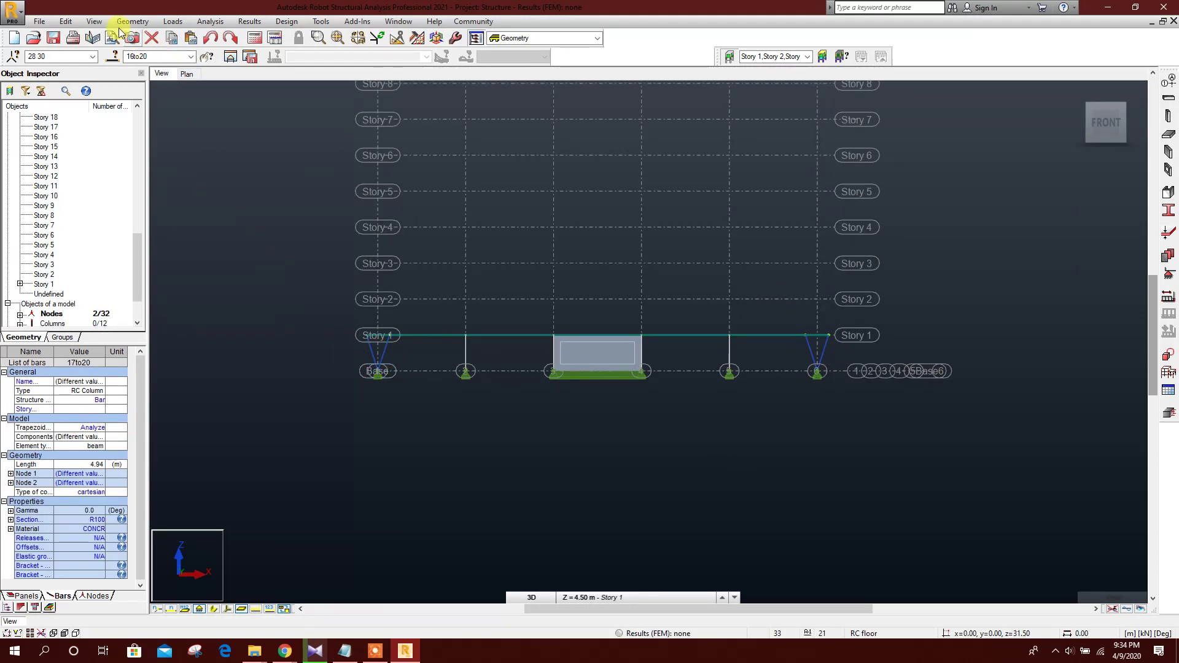
{"action": "left_click", "coordinate": [65, 21]}
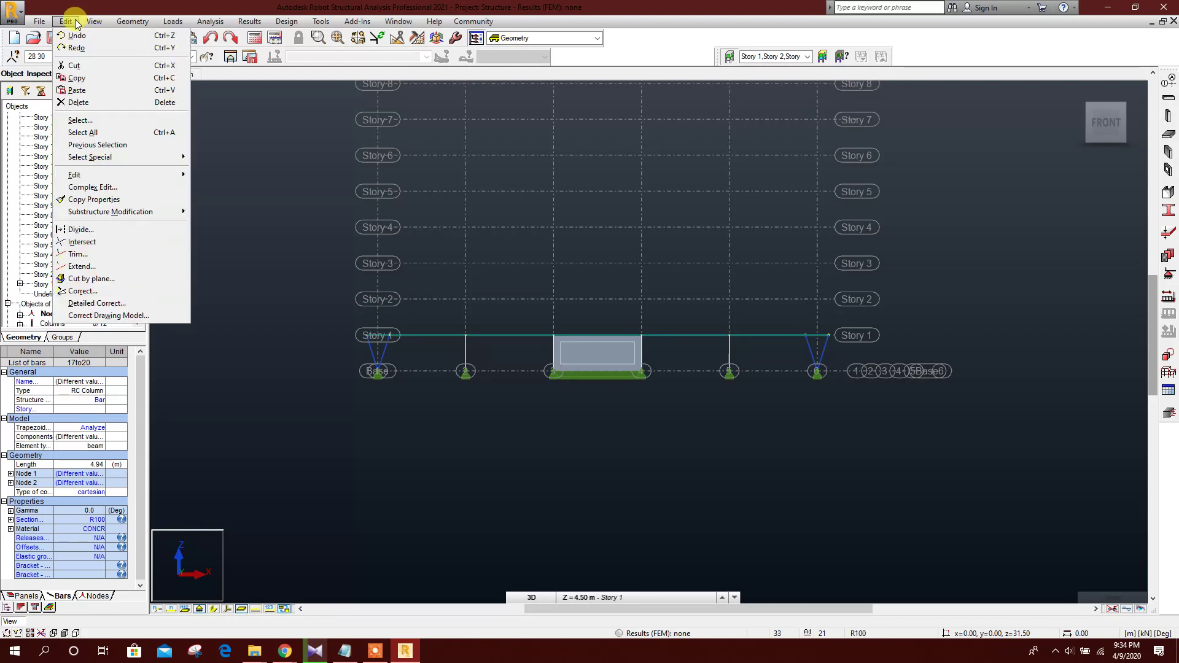
{"action": "left_click", "coordinate": [96, 191]}
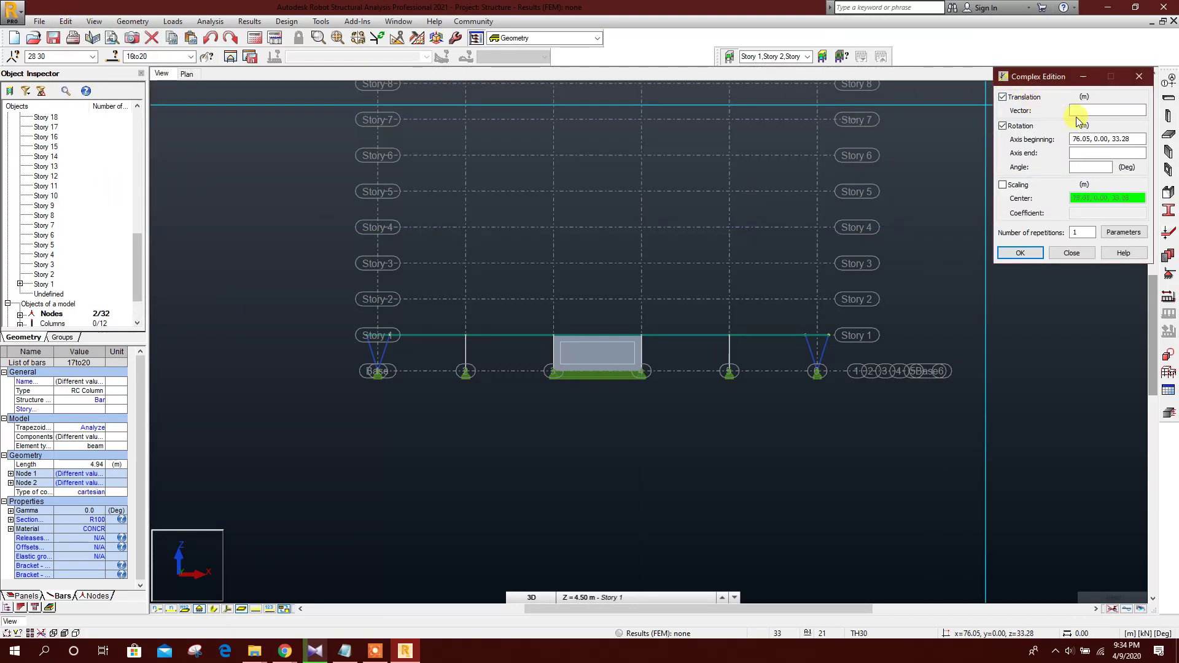
{"action": "left_click", "coordinate": [1079, 110]}
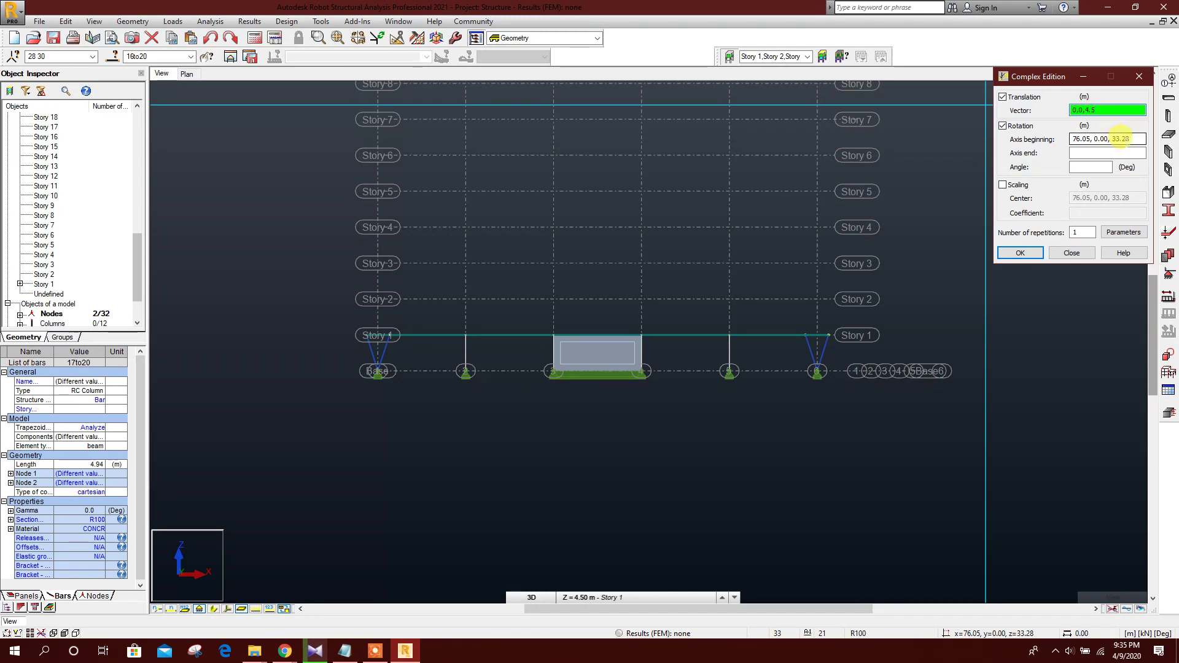
Add a 3° rotation about the axis from 27.5,27.5,0 to 27.5,27.5,4.5 and generate 54 repetitions of the slab and inclined columns.
{"action": "left_click", "coordinate": [1120, 138]}
{"action": "left_click_drag", "start_coordinate": [1102, 139], "coordinate": [1075, 151]}
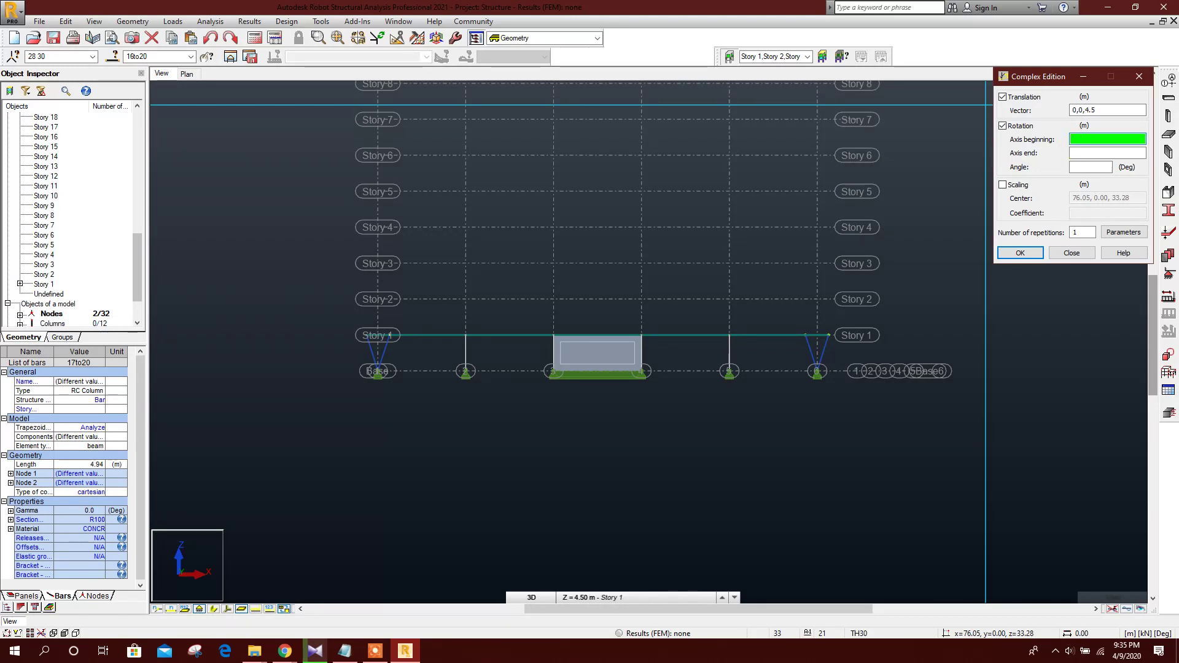
{"action": "type", "text": "27.5,27.5,0"}
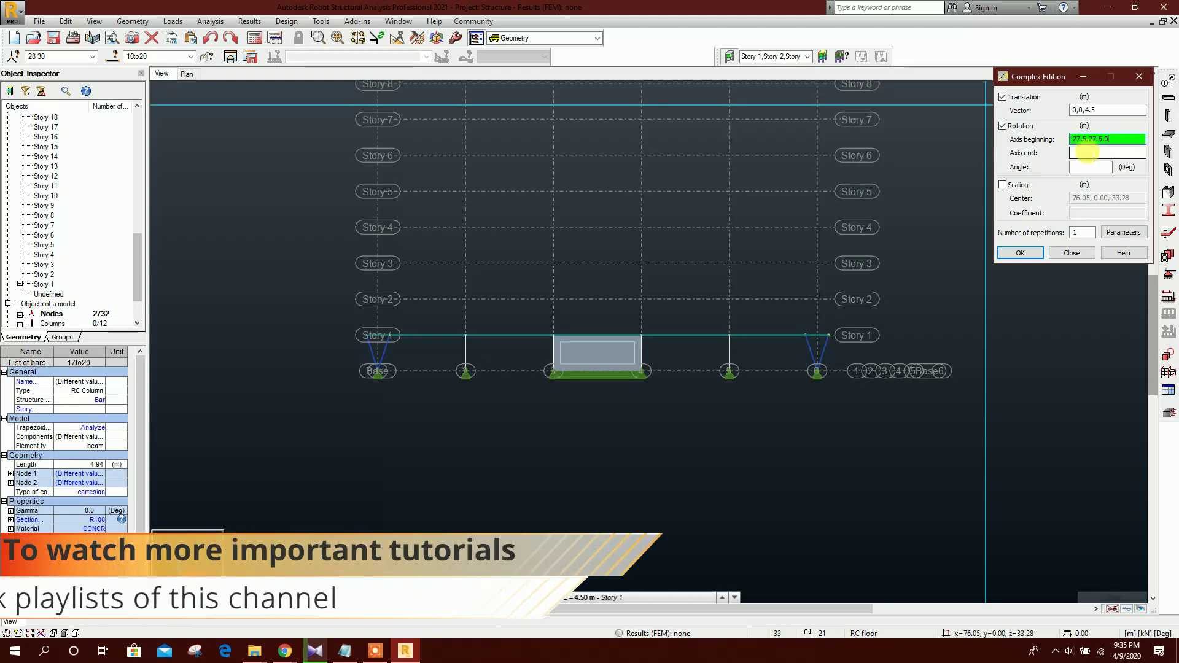
{"action": "left_click", "coordinate": [1086, 153]}
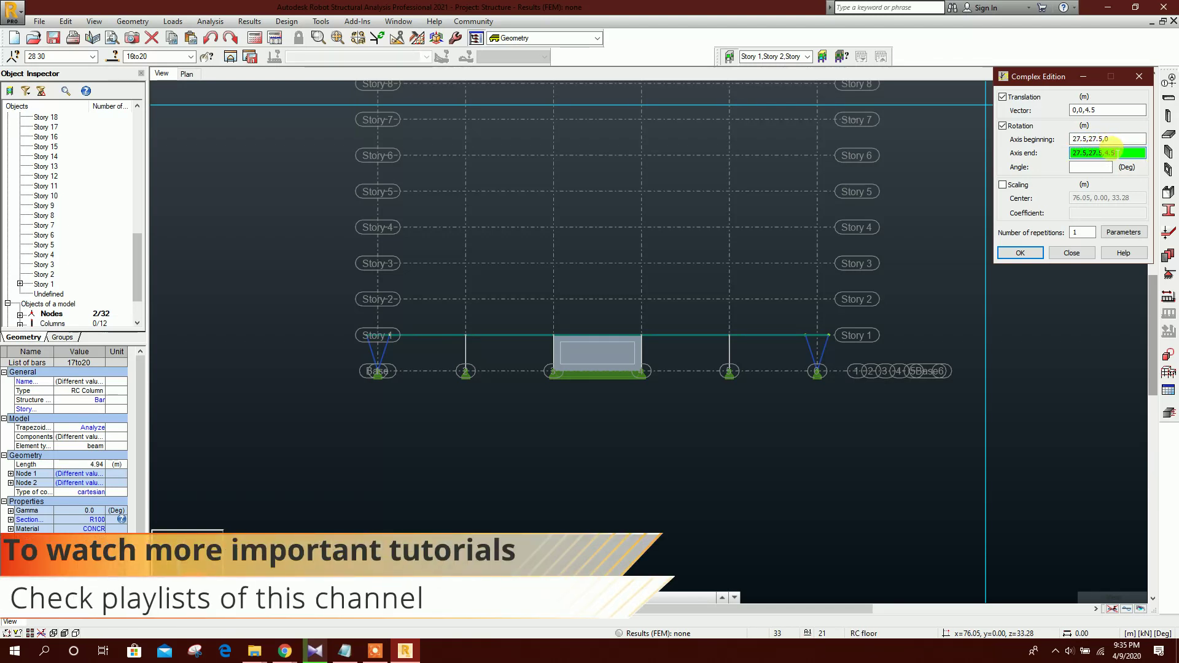
{"action": "left_click", "coordinate": [1091, 167]}
{"action": "key", "text": "Tab"}
{"action": "key", "text": "Tab"}
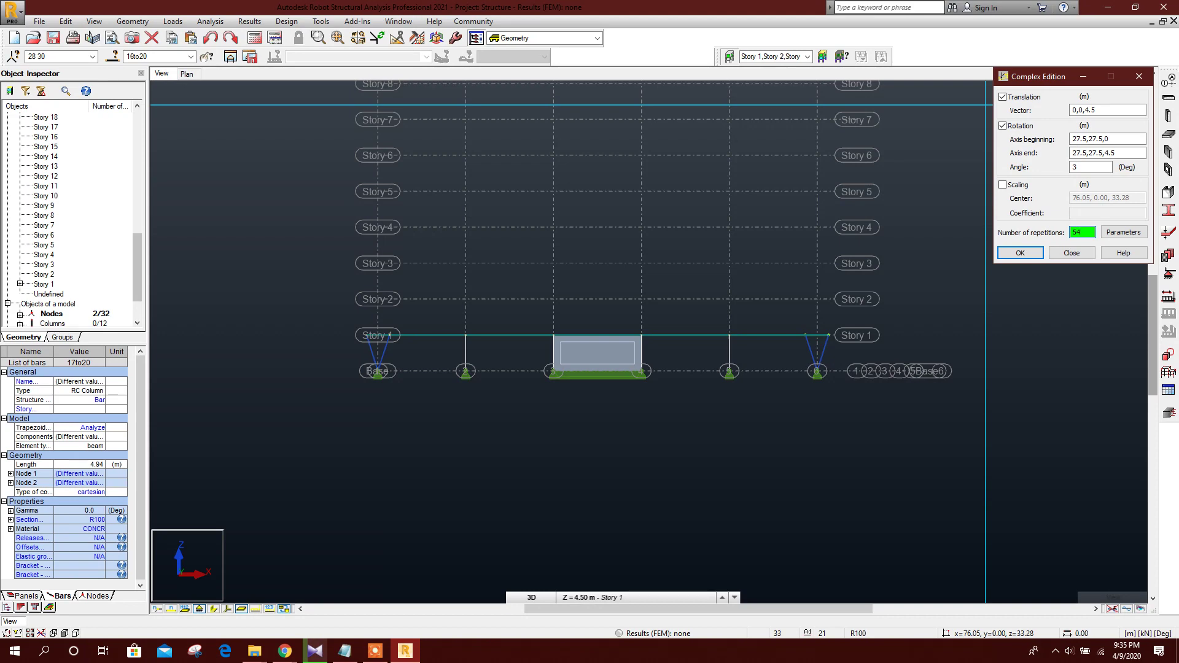
{"action": "left_click", "coordinate": [1040, 250]}
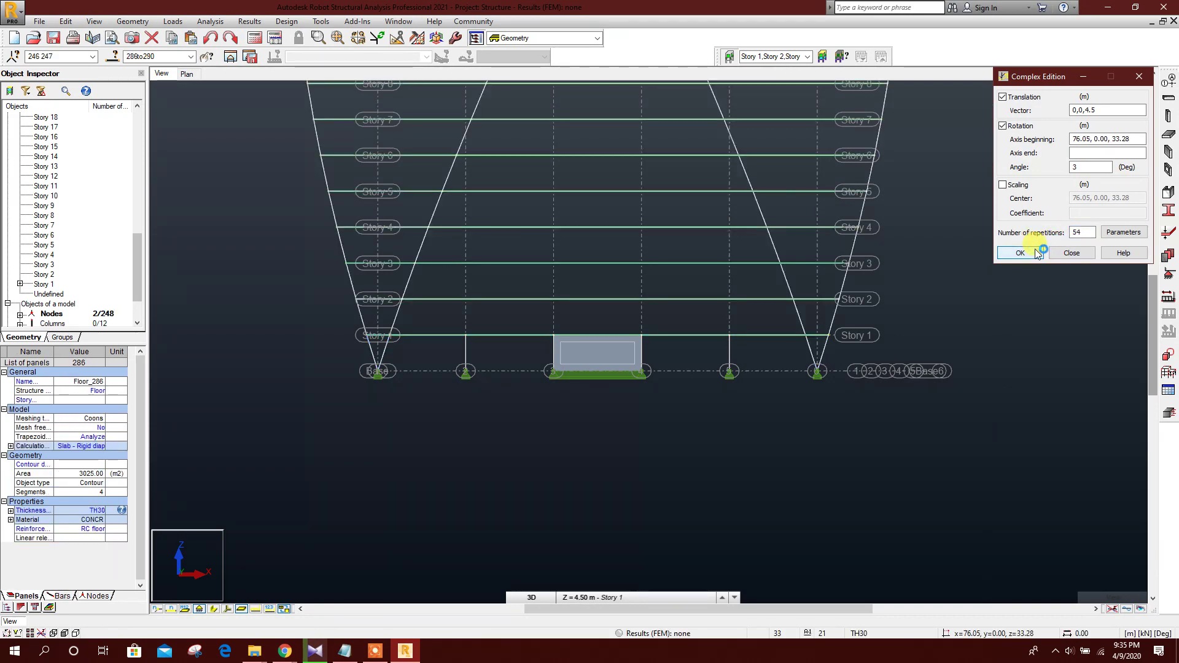
{"action": "scroll", "coordinate": [746, 400], "scroll_direction": "down", "scroll_amount": 5}
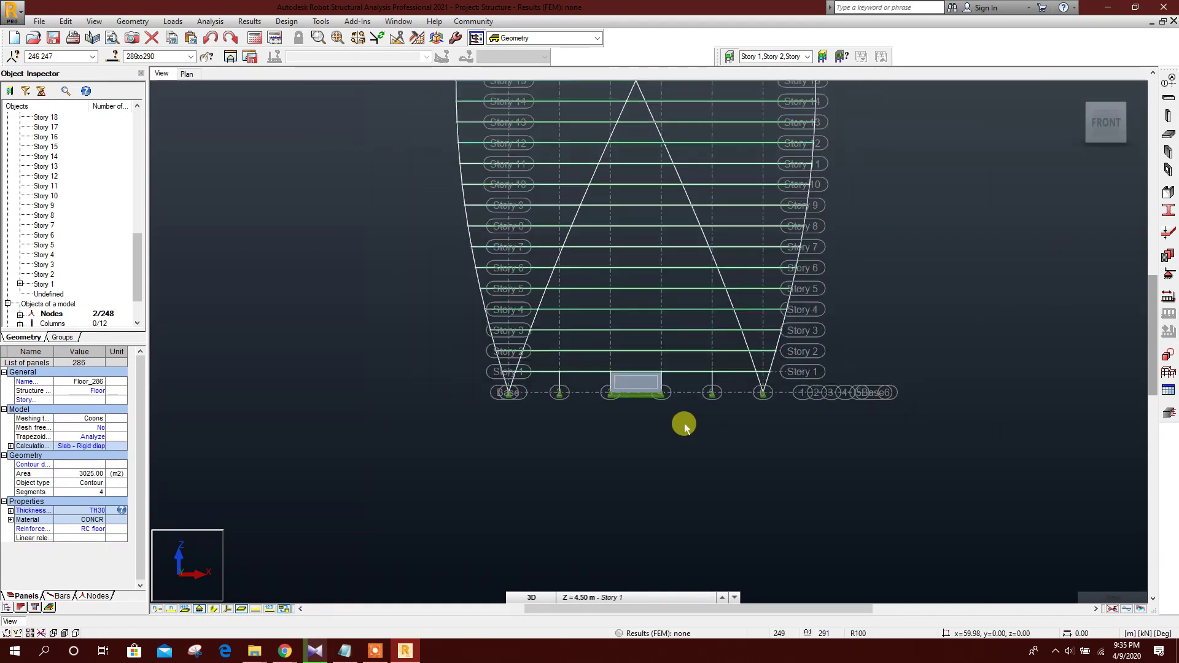
Copy the selected Story 1 vertical columns and core walls to the 54 stories above, applying the operation only to the selected objects.
{"action": "scroll", "coordinate": [750, 416], "scroll_direction": "down", "scroll_amount": 5}
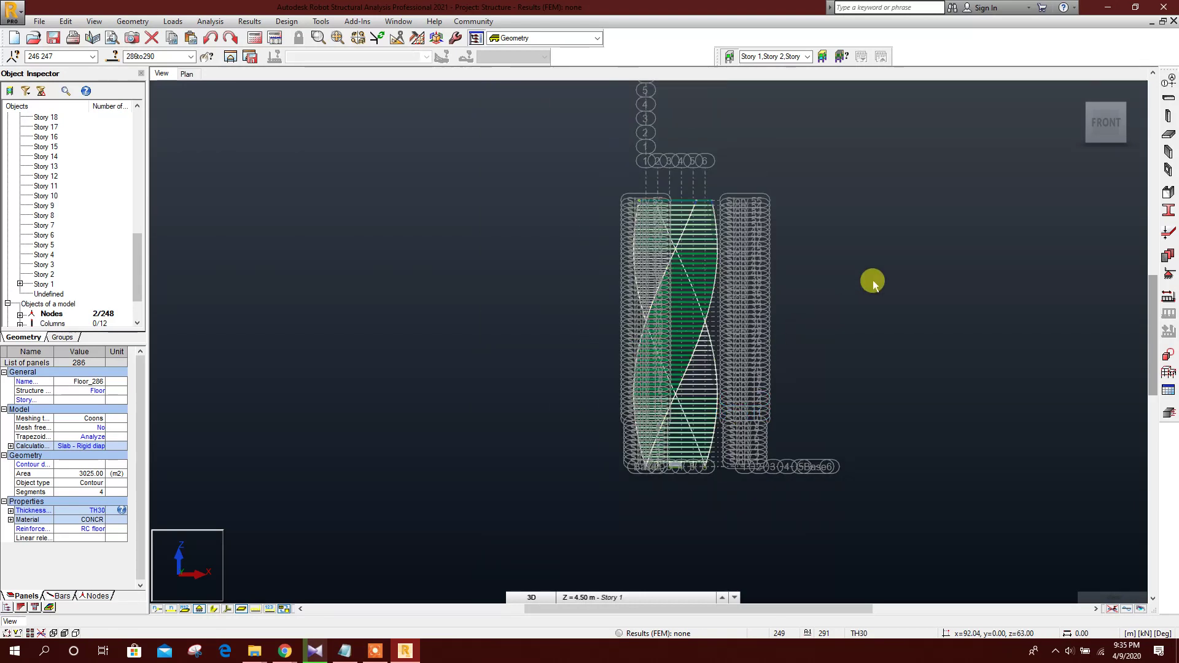
{"action": "left_click", "coordinate": [1078, 98]}
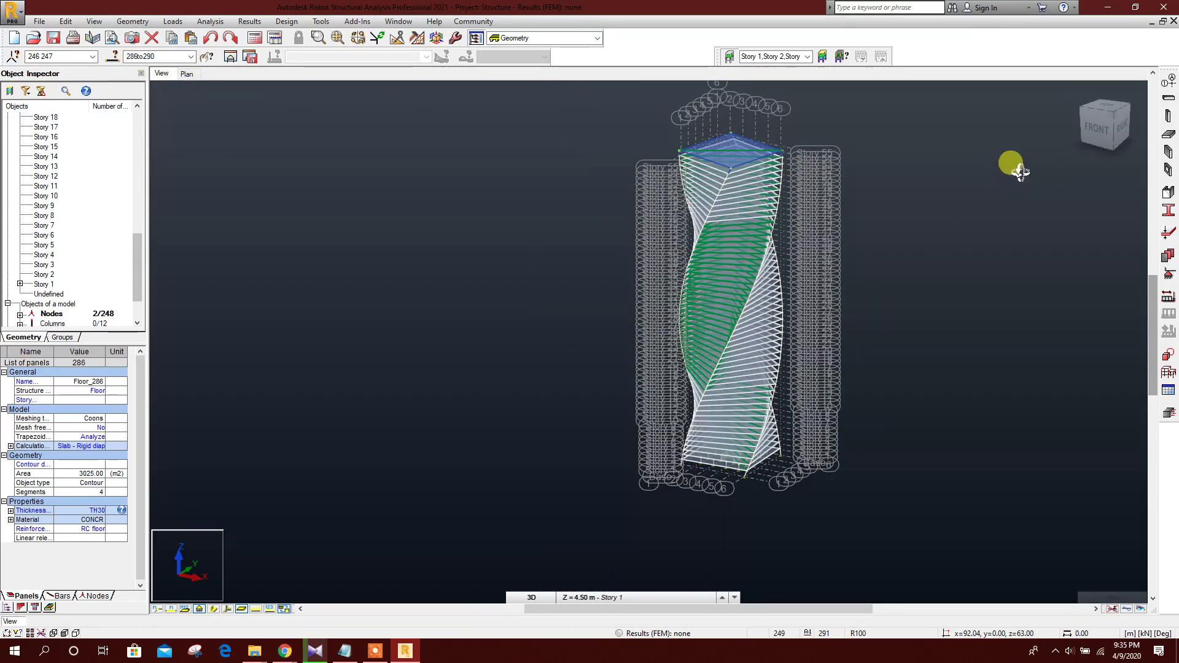
{"action": "left_click", "coordinate": [1093, 134]}
{"action": "scroll", "coordinate": [745, 481], "scroll_direction": "up", "scroll_amount": 5}
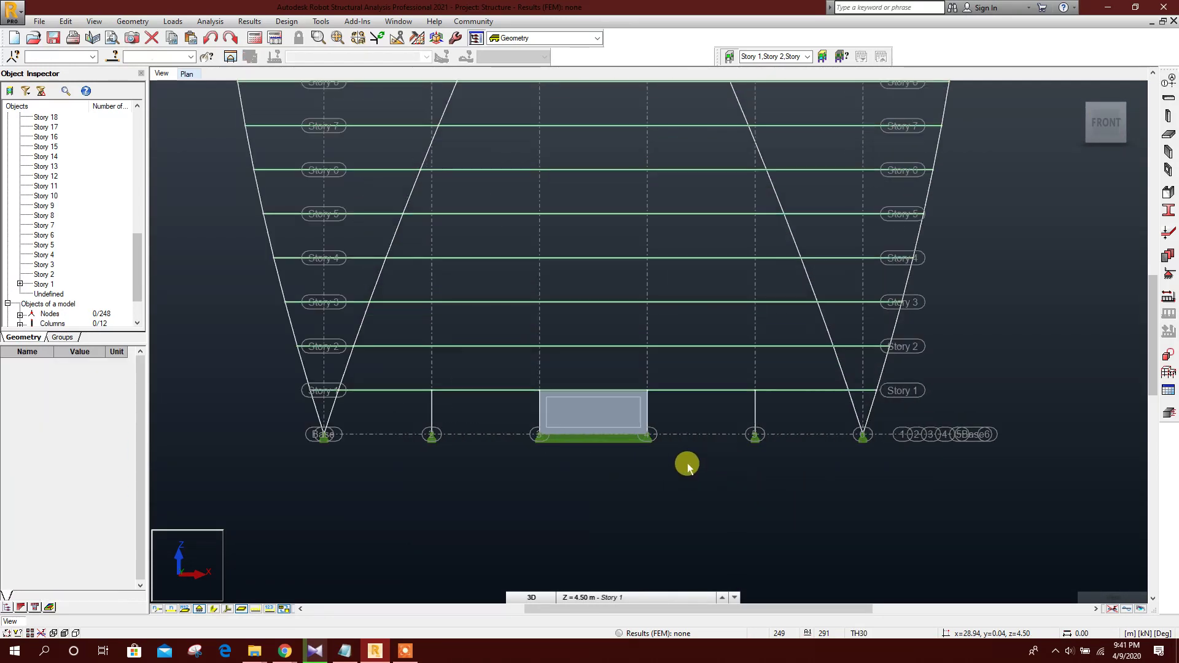
{"action": "middle_click_drag", "start_coordinate": [688, 465], "coordinate": [688, 453]}
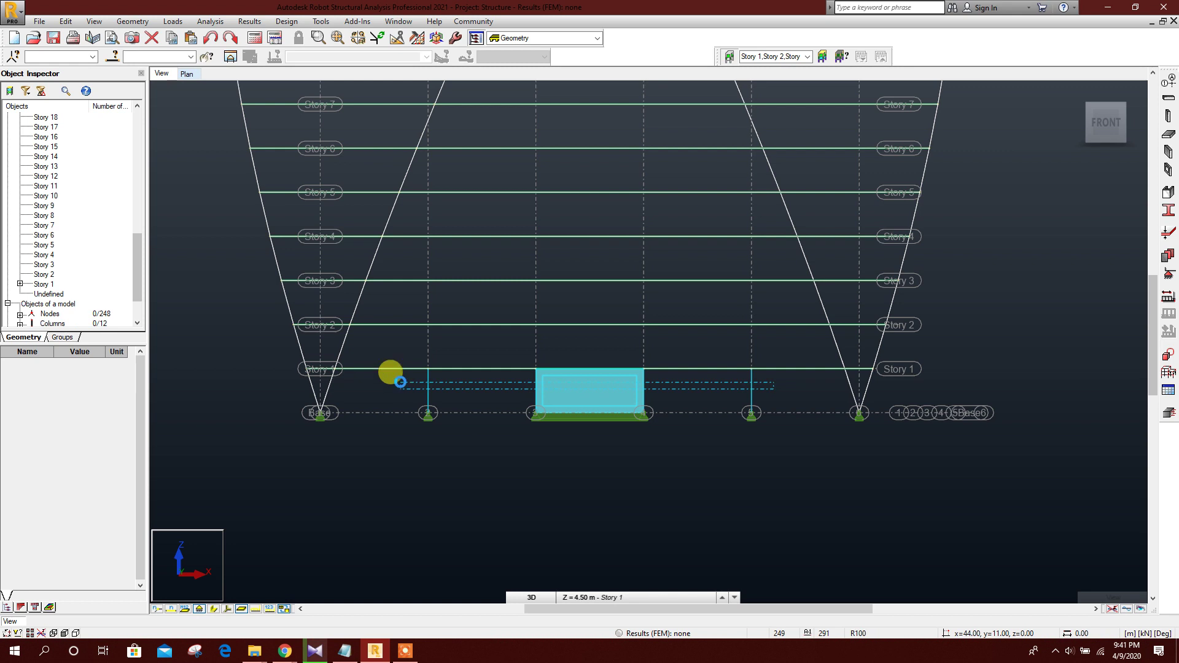
{"action": "key", "text": "ctrl+a"}
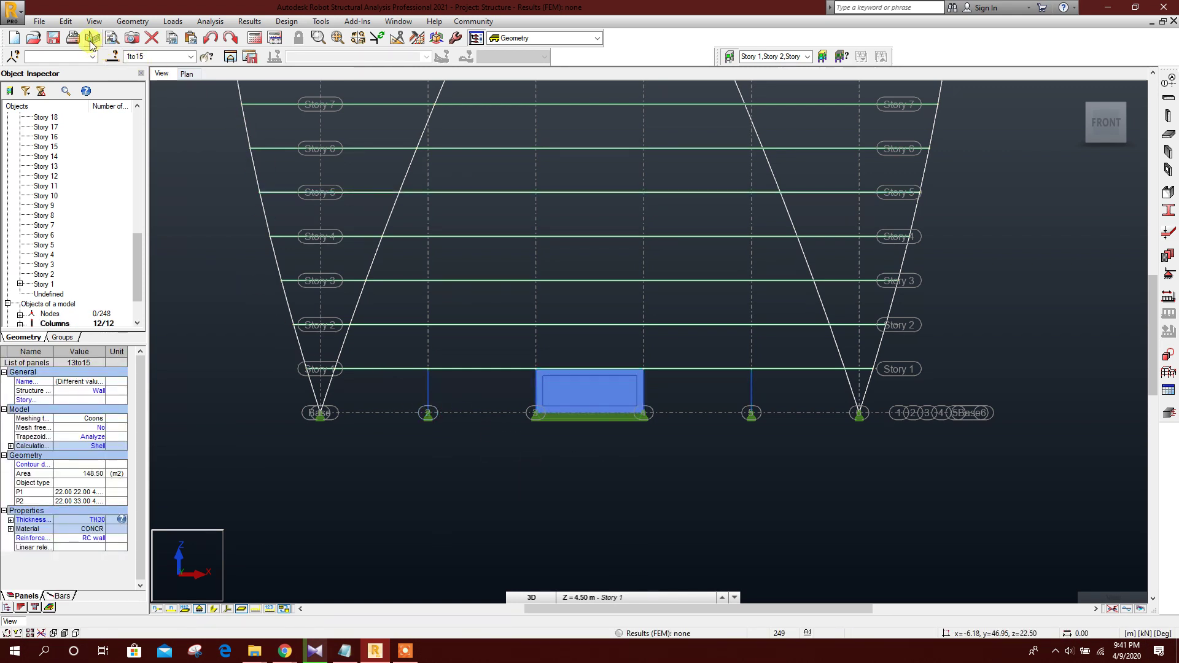
{"action": "left_click", "coordinate": [41, 285]}
{"action": "right_click", "coordinate": [41, 285]}
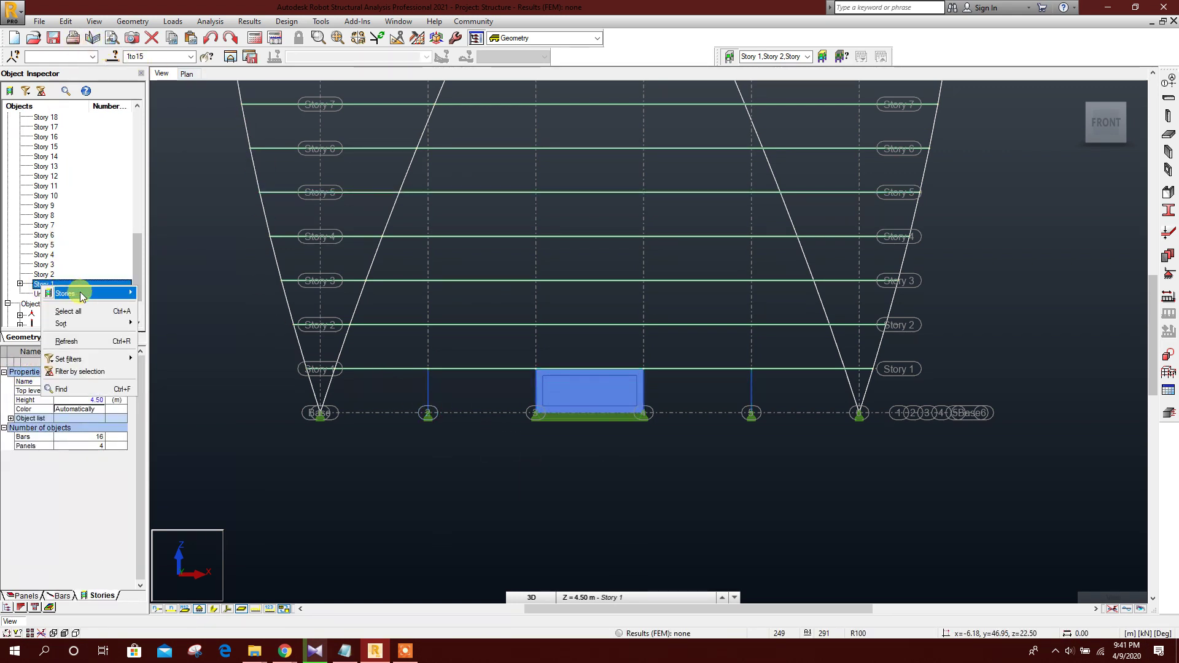
{"action": "mouse_move", "coordinate": [67, 294]}
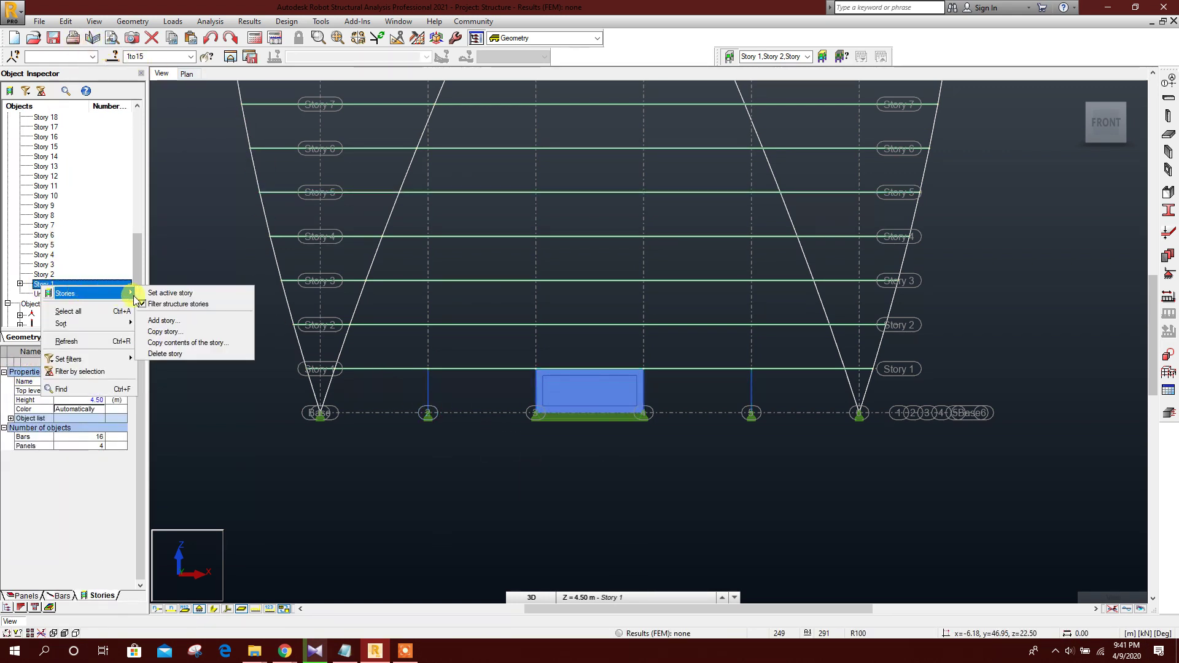
{"action": "left_click", "coordinate": [230, 344]}
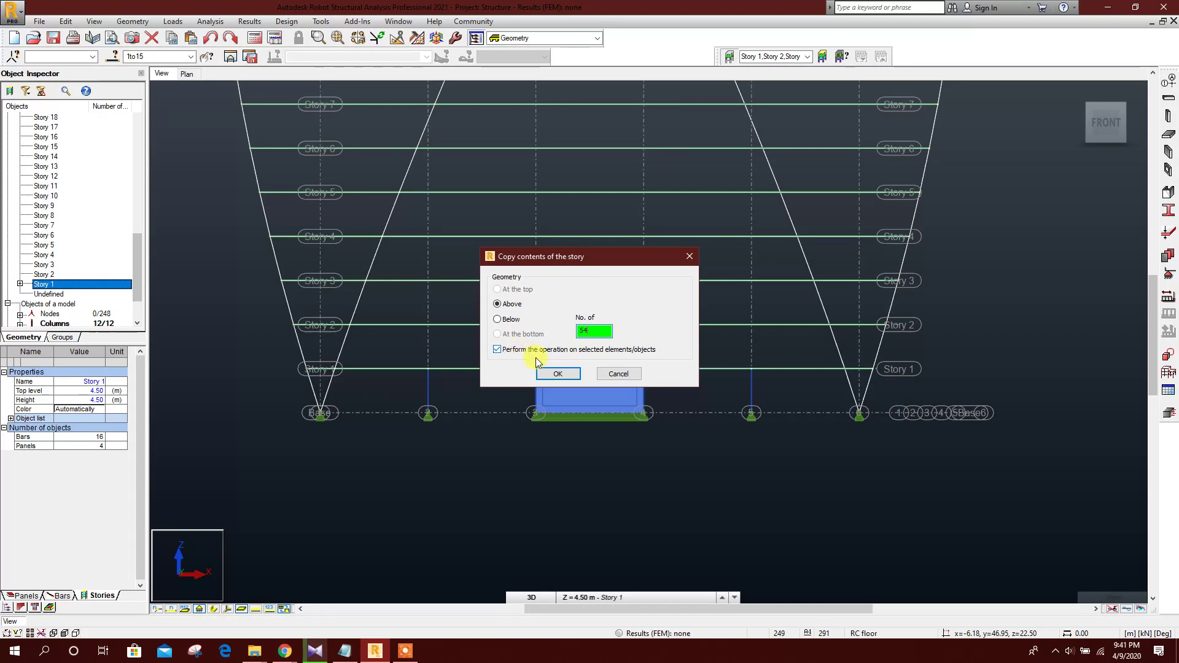
{"action": "left_click", "coordinate": [555, 373]}
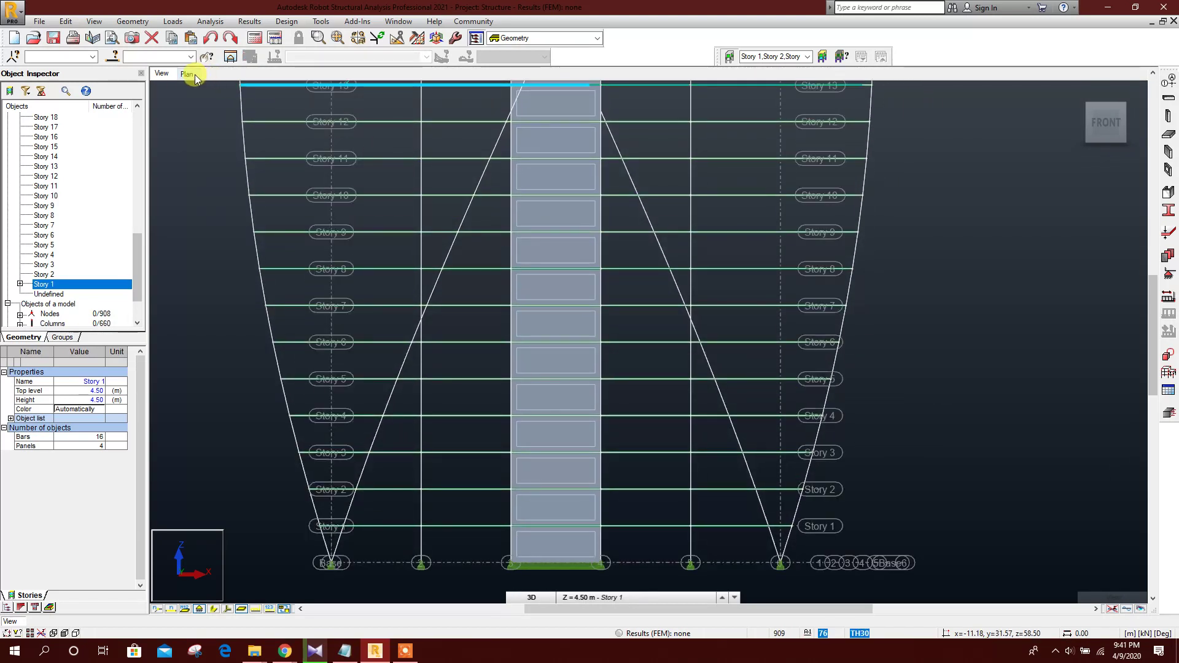
{"action": "left_click", "coordinate": [1085, 101]}
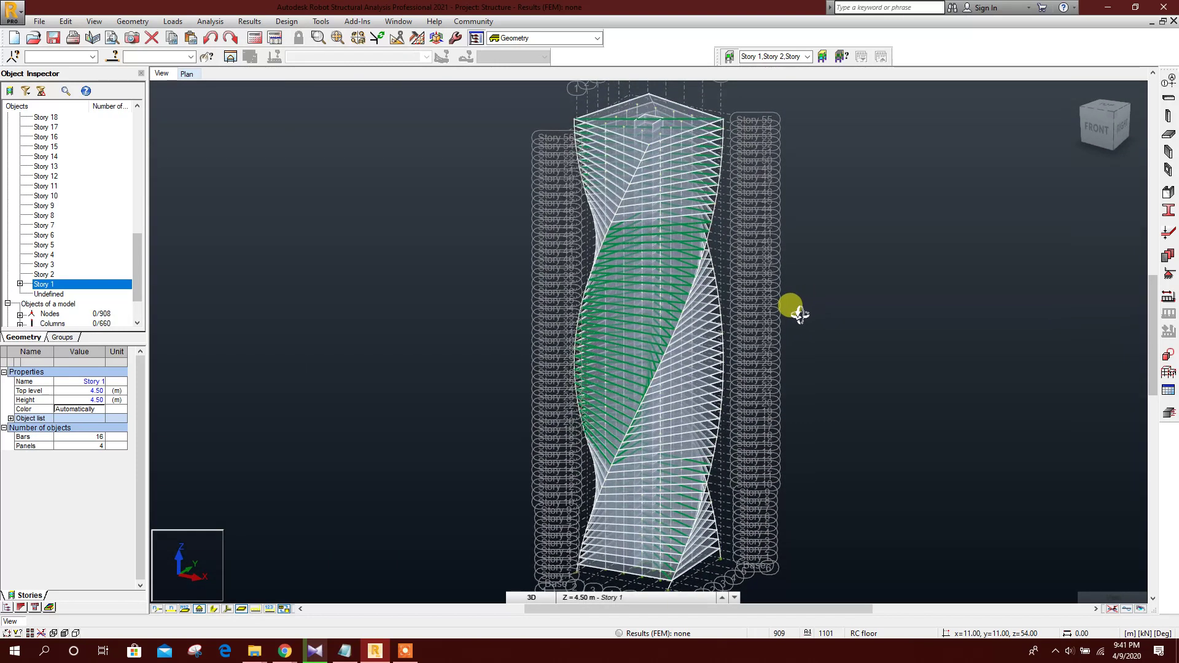
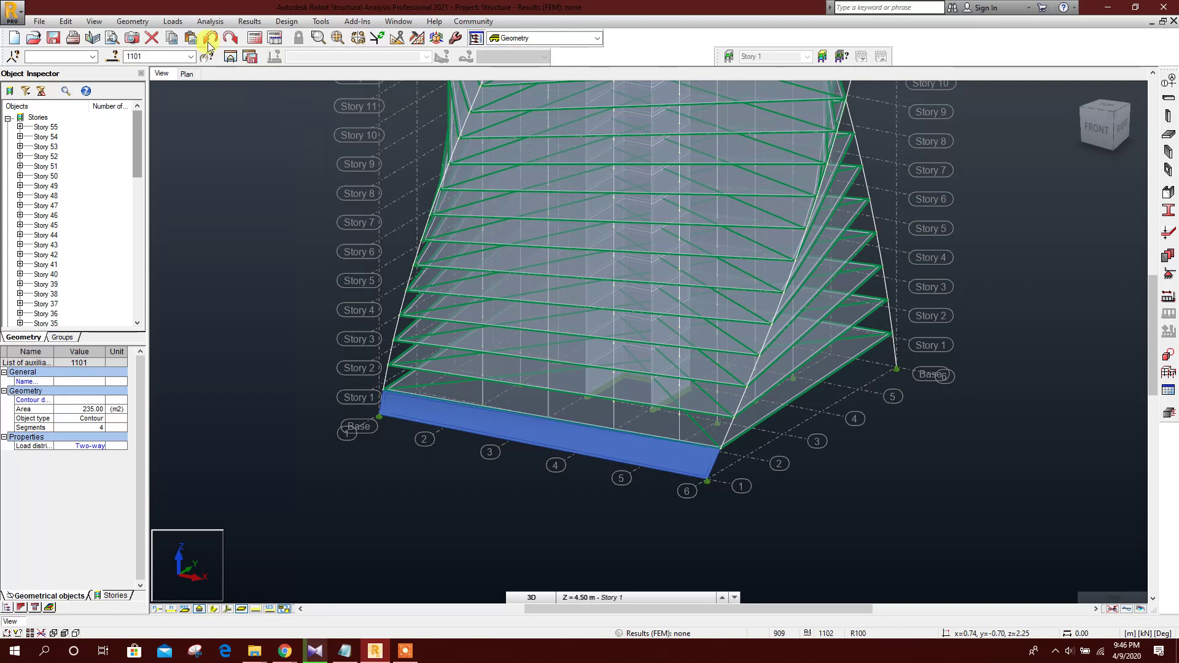
Start a rotation of the selected Story 1 facade cladding panel about the axis from 27.5,27.5,0 to 27.5,27.5,4.5.
{"action": "left_click", "coordinate": [398, 38]}
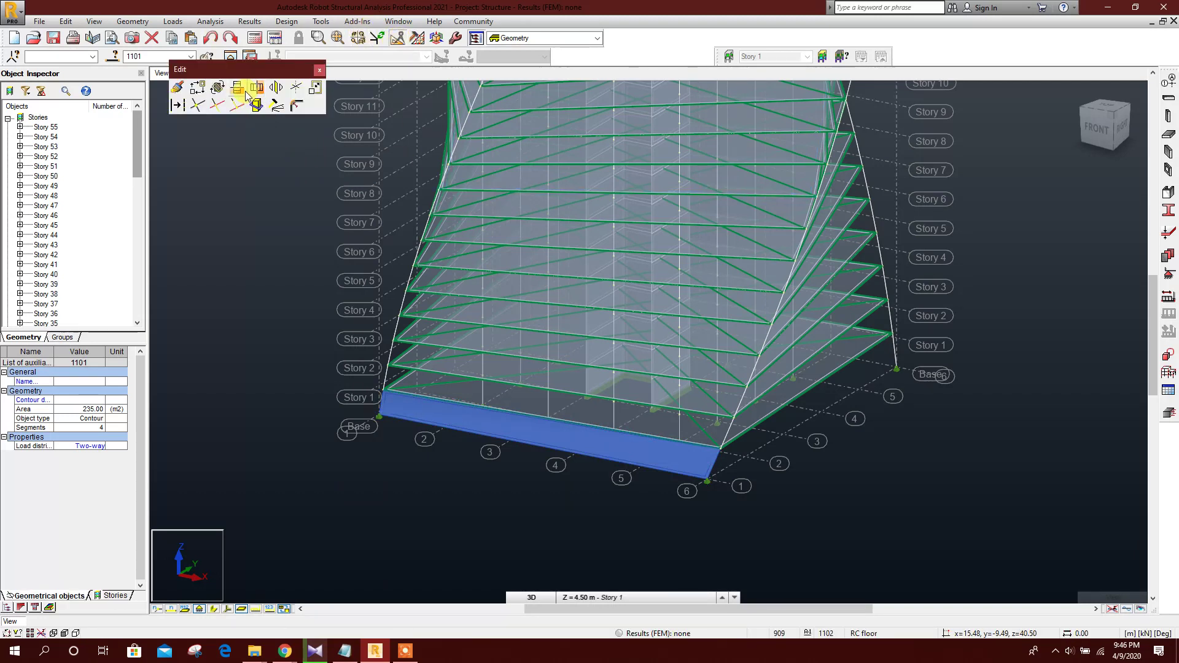
{"action": "left_click", "coordinate": [216, 92]}
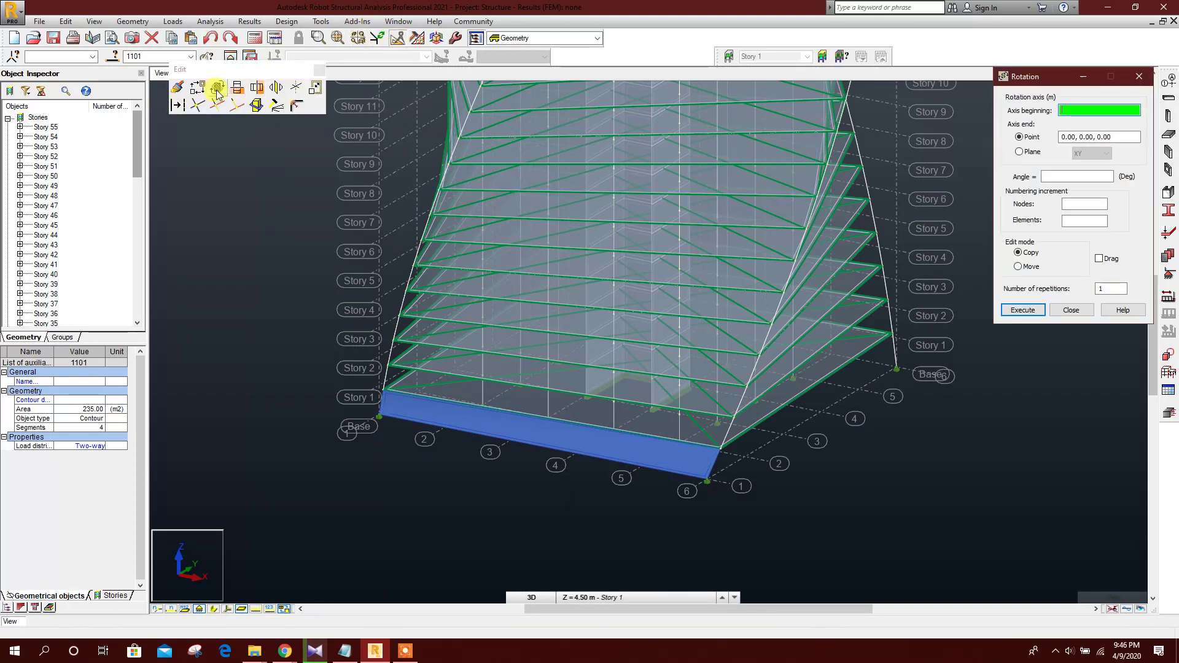
{"action": "right_click", "coordinate": [1089, 116]}
{"action": "left_click", "coordinate": [1078, 164]}
{"action": "left_click", "coordinate": [1118, 134]}
{"action": "double_click", "coordinate": [1099, 135]}
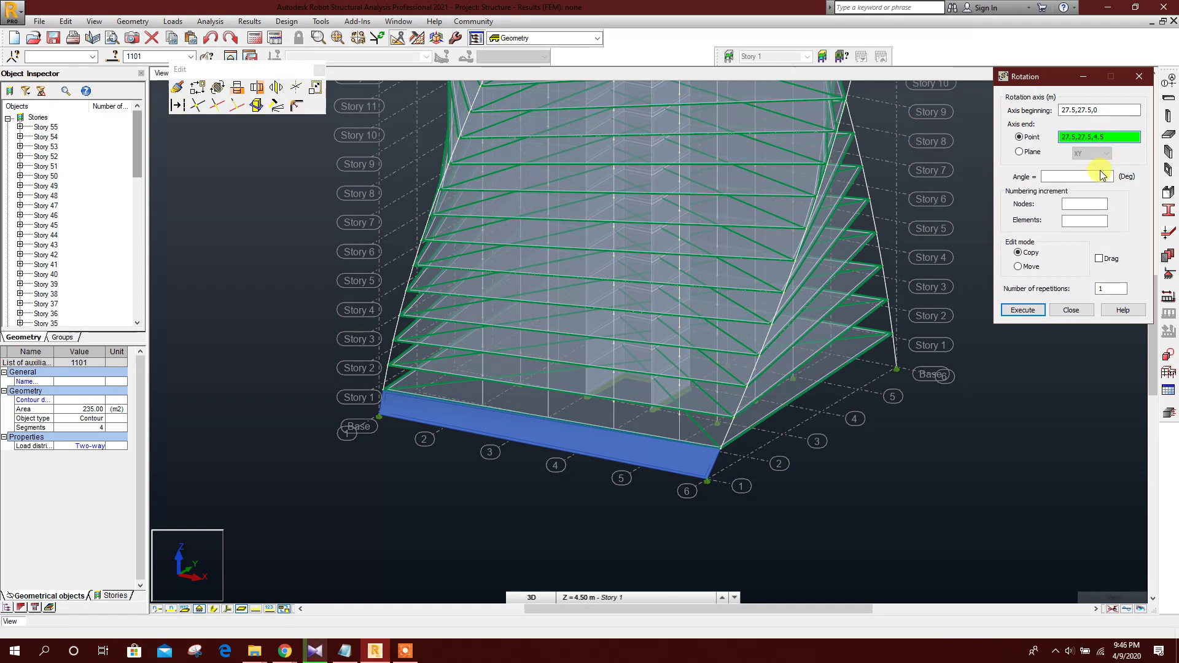
Set the rotation angle to 90° and create 3 repeated copies of the cladding panel around the building.
{"action": "left_click", "coordinate": [1085, 202]}
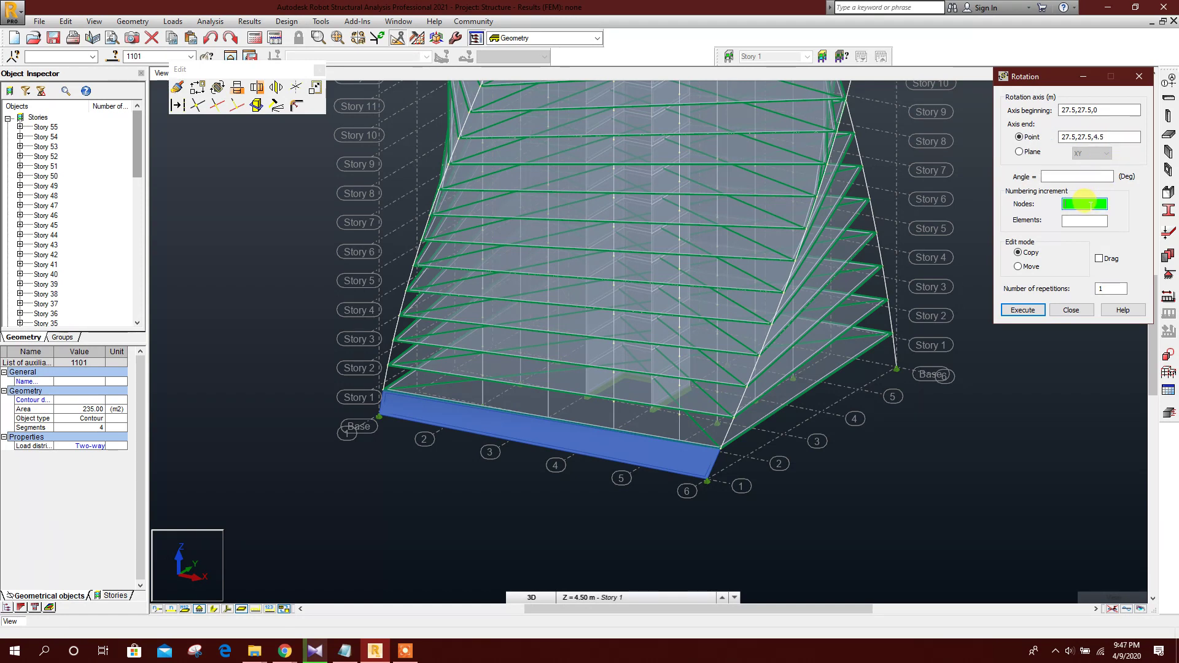
{"action": "left_click", "coordinate": [1063, 175]}
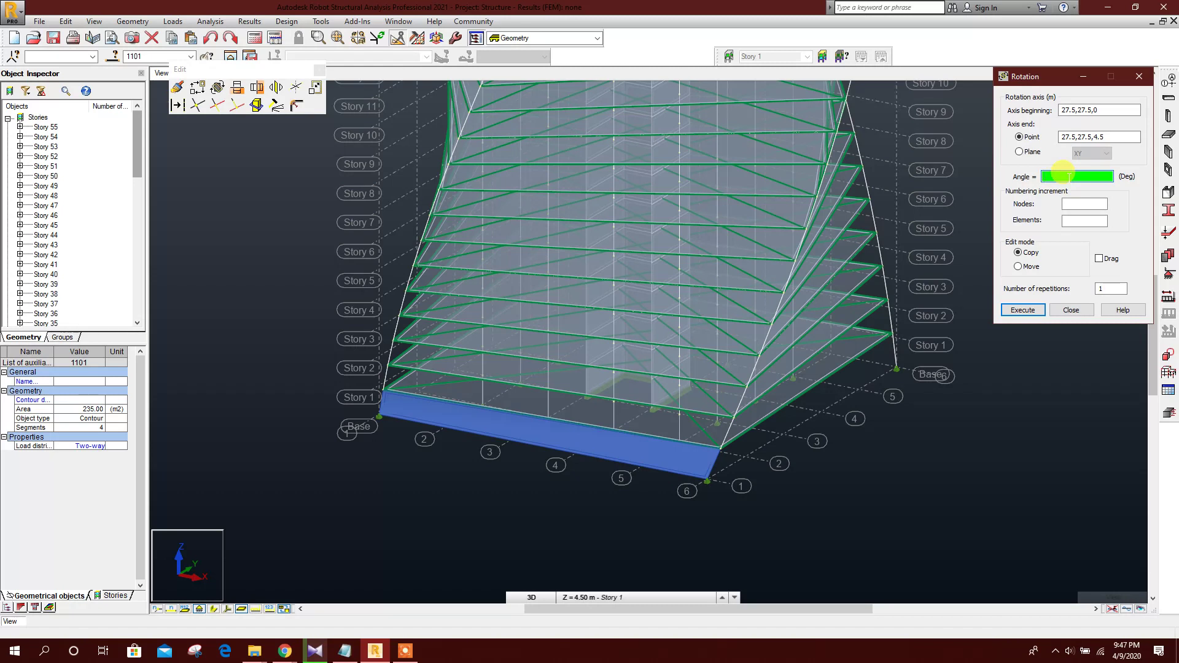
{"action": "left_click", "coordinate": [1085, 203]}
{"action": "left_click", "coordinate": [1111, 289]}
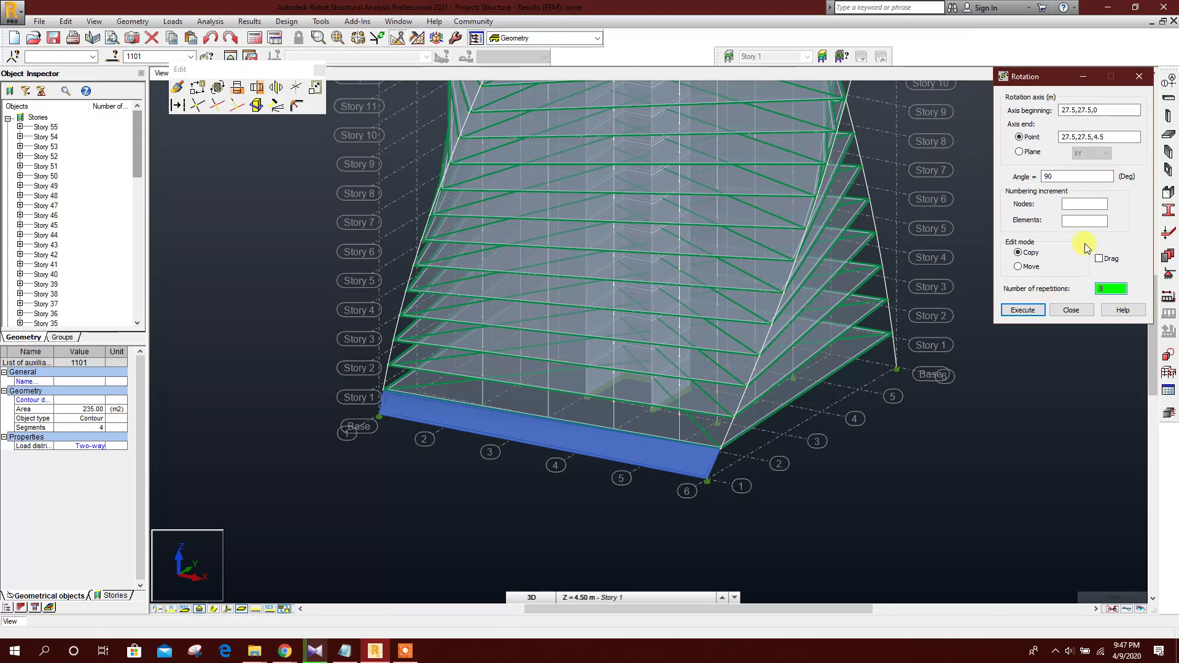
{"action": "left_click", "coordinate": [1035, 310]}
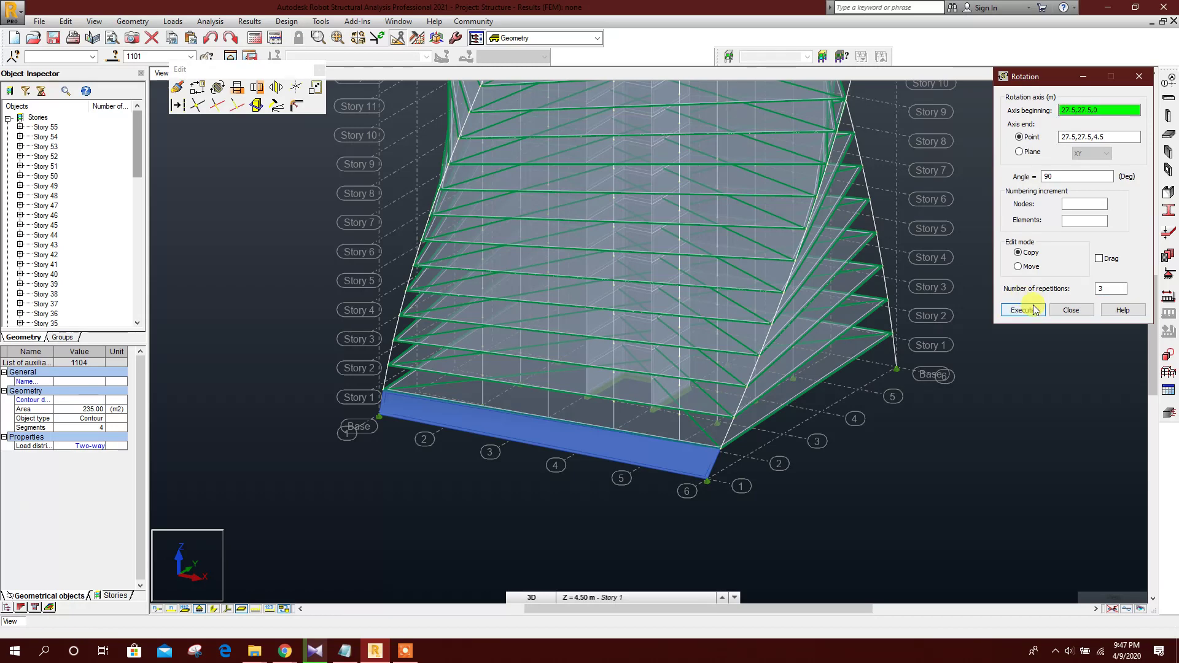
{"action": "left_click", "coordinate": [1074, 310]}
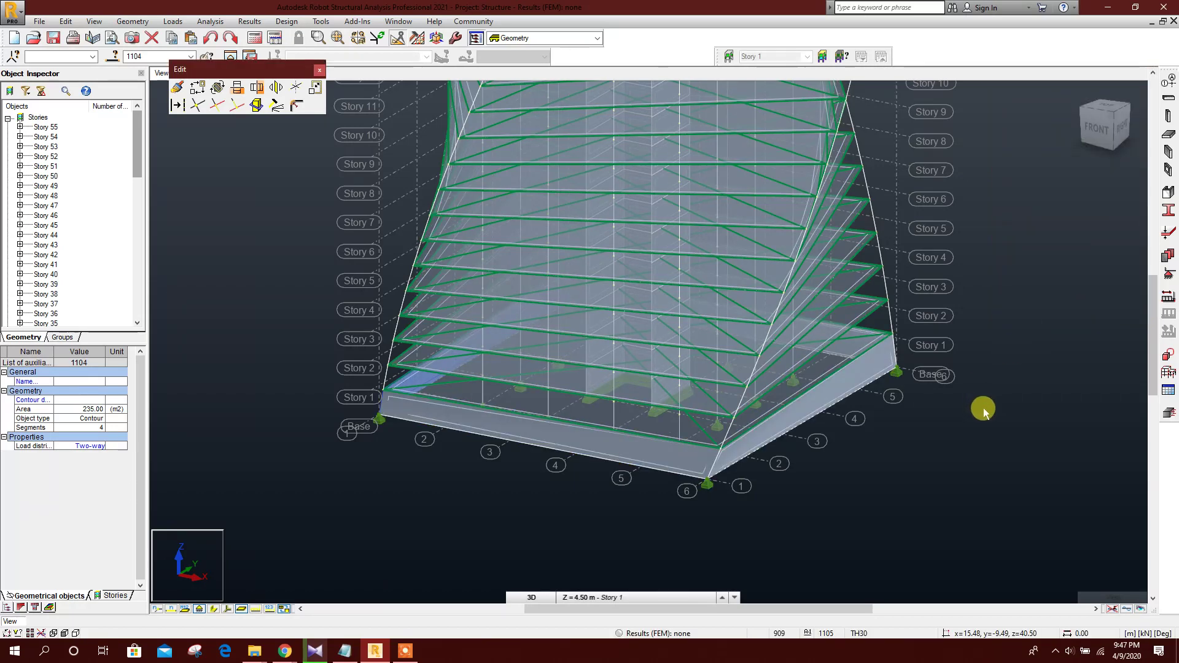
Start a complex edit of all four Story 1 perimeter cladding panels with translation vector 0,0,4.5.
{"action": "middle_click_drag", "start_coordinate": [983, 408], "coordinate": [993, 397]}
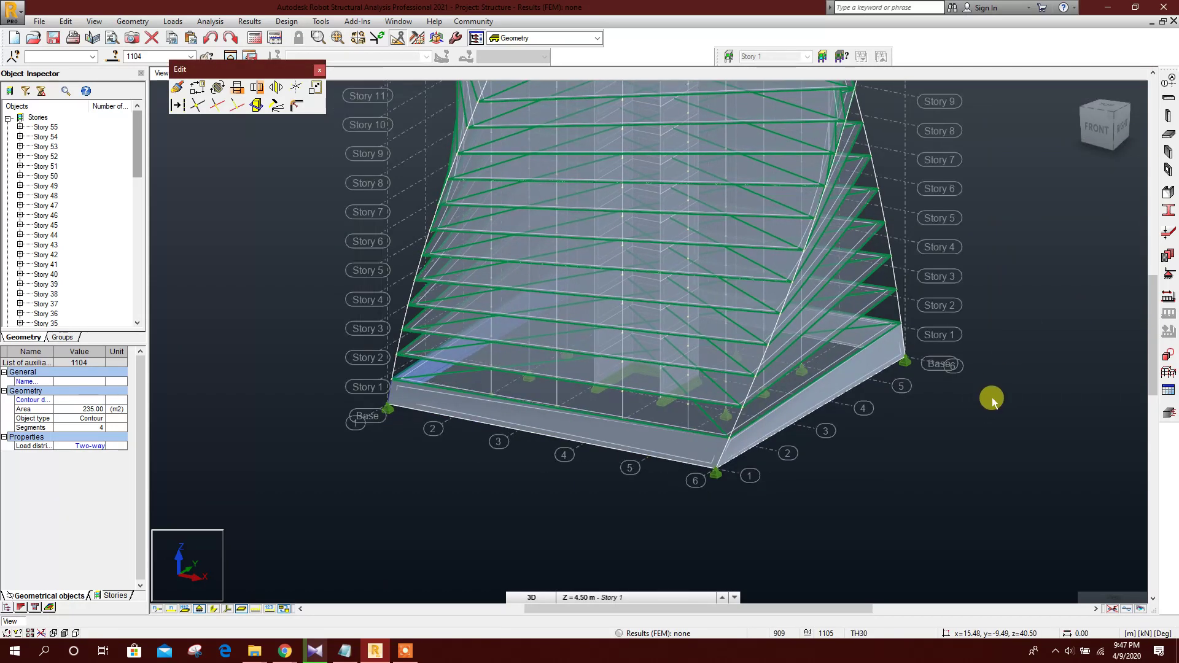
{"action": "left_click", "coordinate": [712, 453], "text": "ctrl"}
{"action": "left_click", "coordinate": [835, 384], "text": "ctrl"}
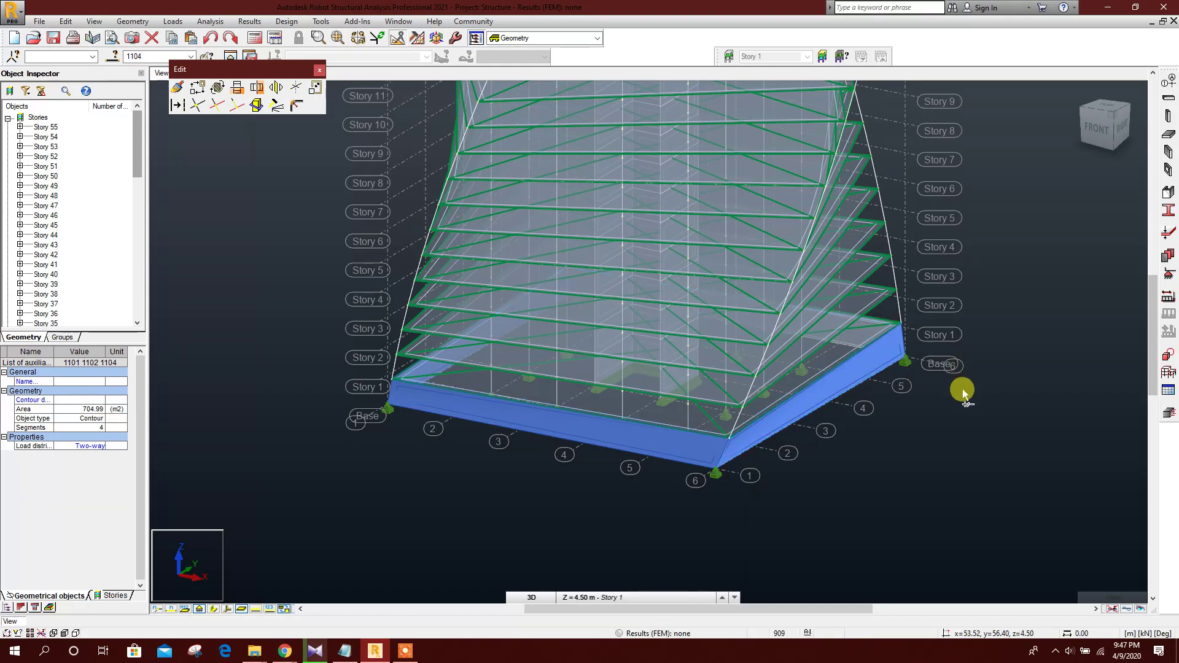
{"action": "middle_click_drag", "start_coordinate": [974, 443], "coordinate": [819, 448], "text": "shift"}
{"action": "left_click", "coordinate": [710, 419], "text": "ctrl"}
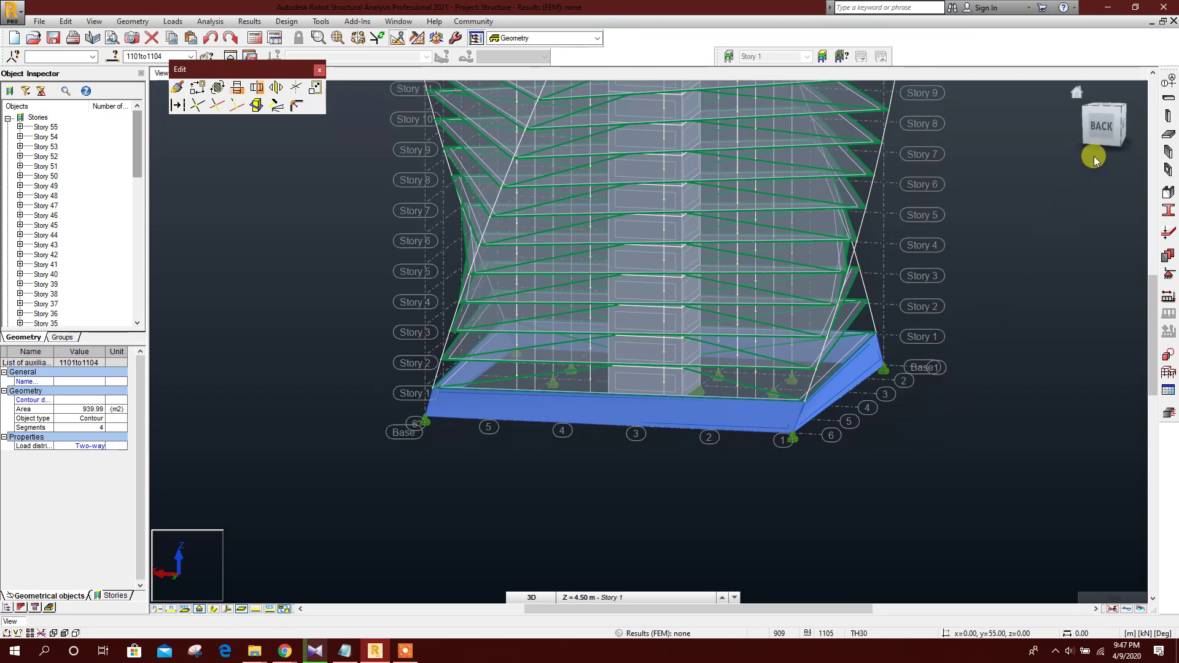
{"action": "left_click", "coordinate": [1109, 126]}
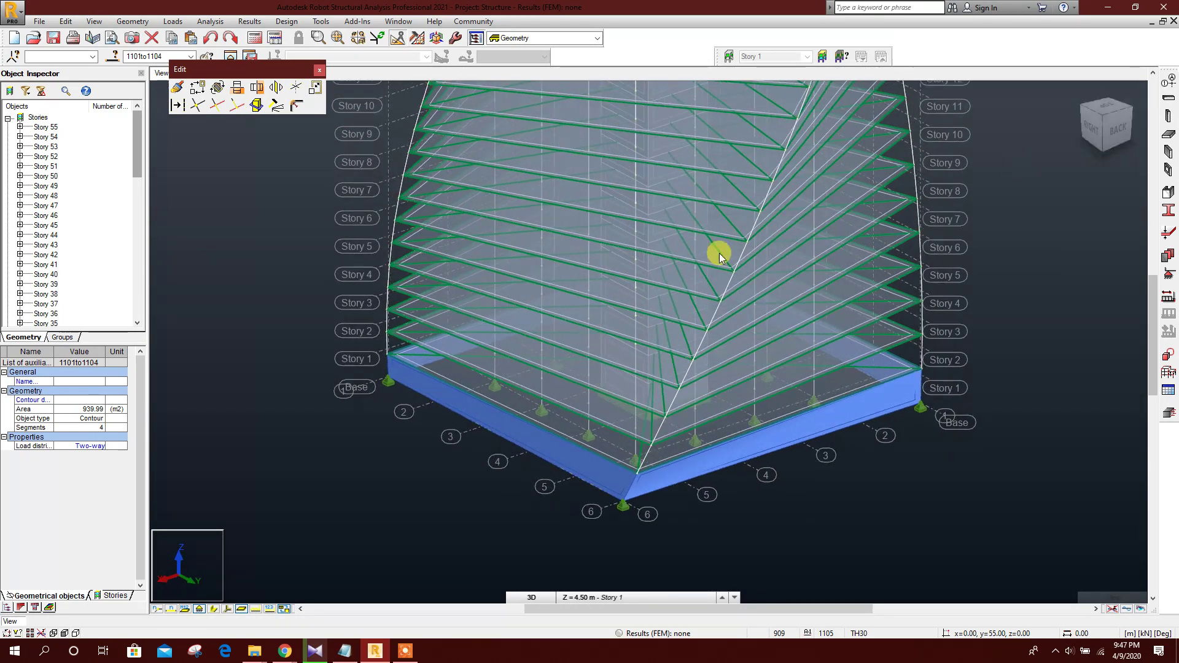
{"action": "scroll", "coordinate": [501, 405], "scroll_direction": "down", "scroll_amount": 5}
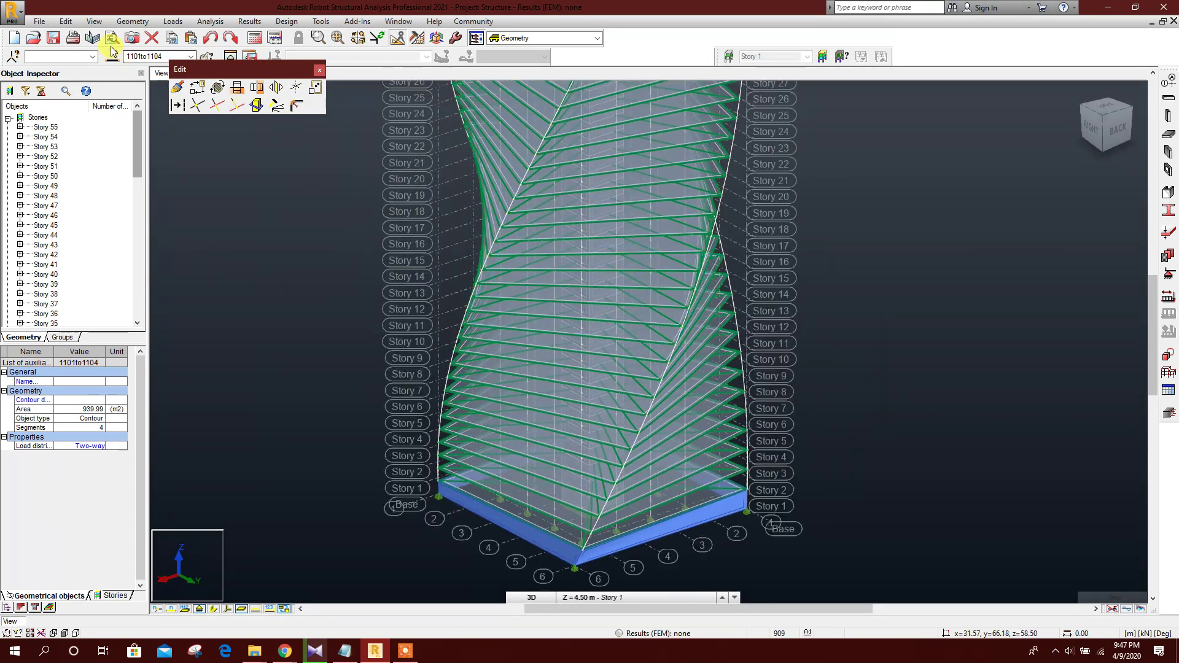
{"action": "left_click", "coordinate": [66, 21]}
{"action": "left_click", "coordinate": [160, 208]}
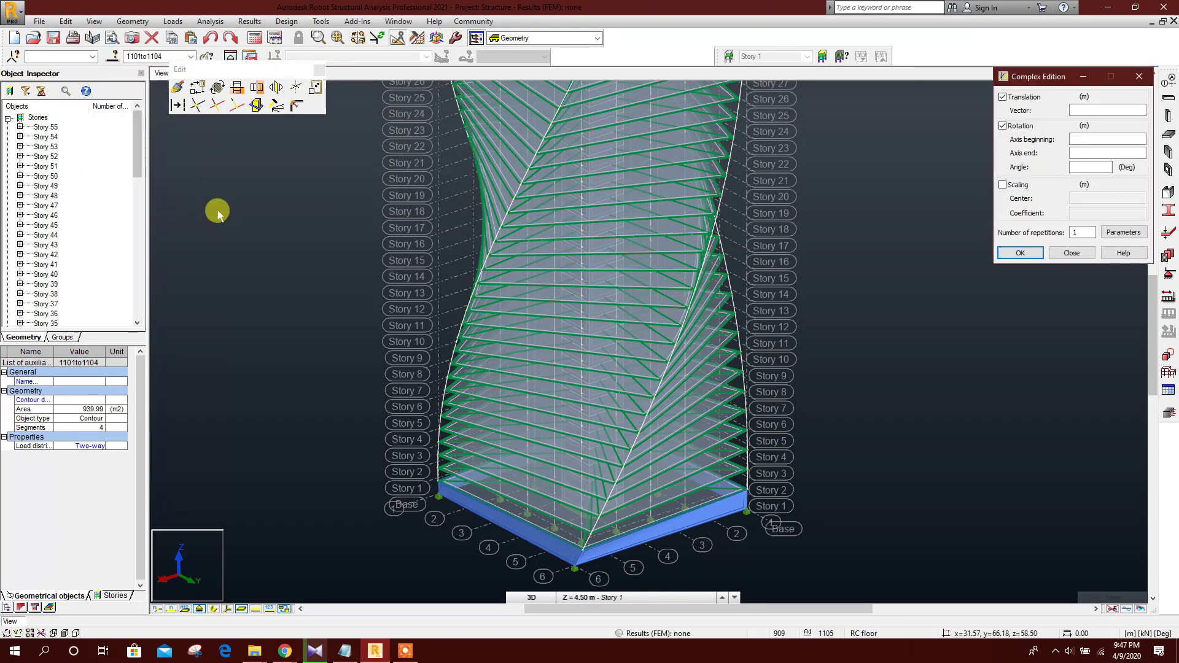
{"action": "left_click", "coordinate": [1076, 109]}
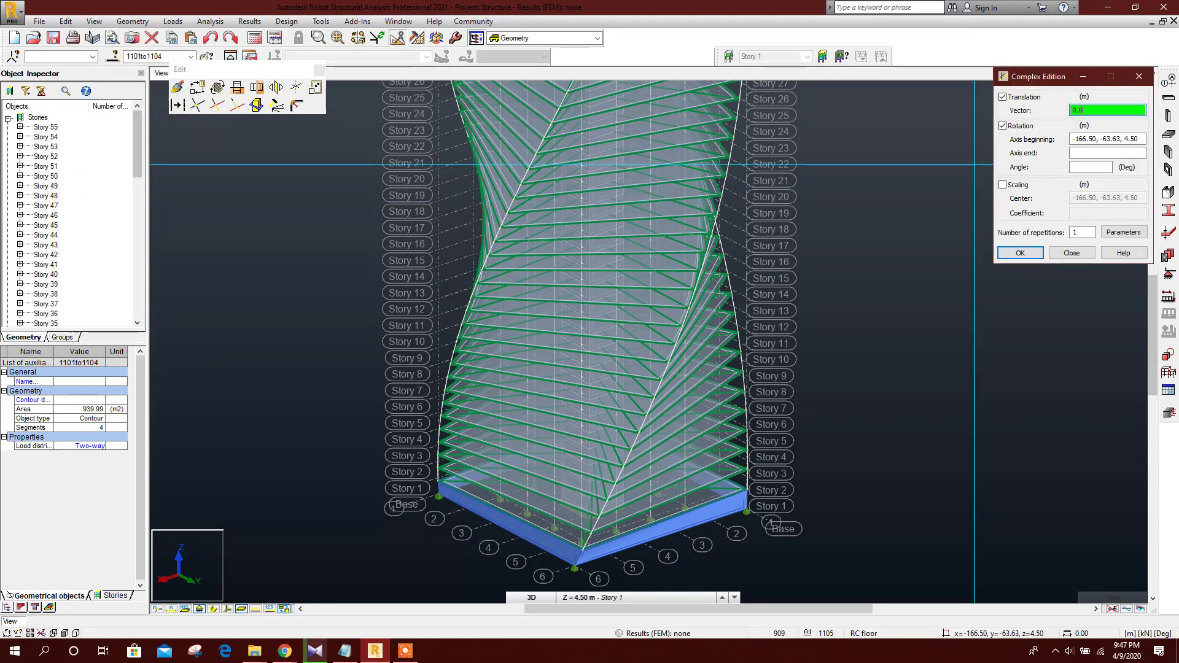
{"action": "type", "text": "0,0,4.5"}
Define the complex edit's rotation as 3° about the axis from 27.5,27.5,0 to 27.5,27.5,4.5.
{"action": "left_click", "coordinate": [1087, 139]}
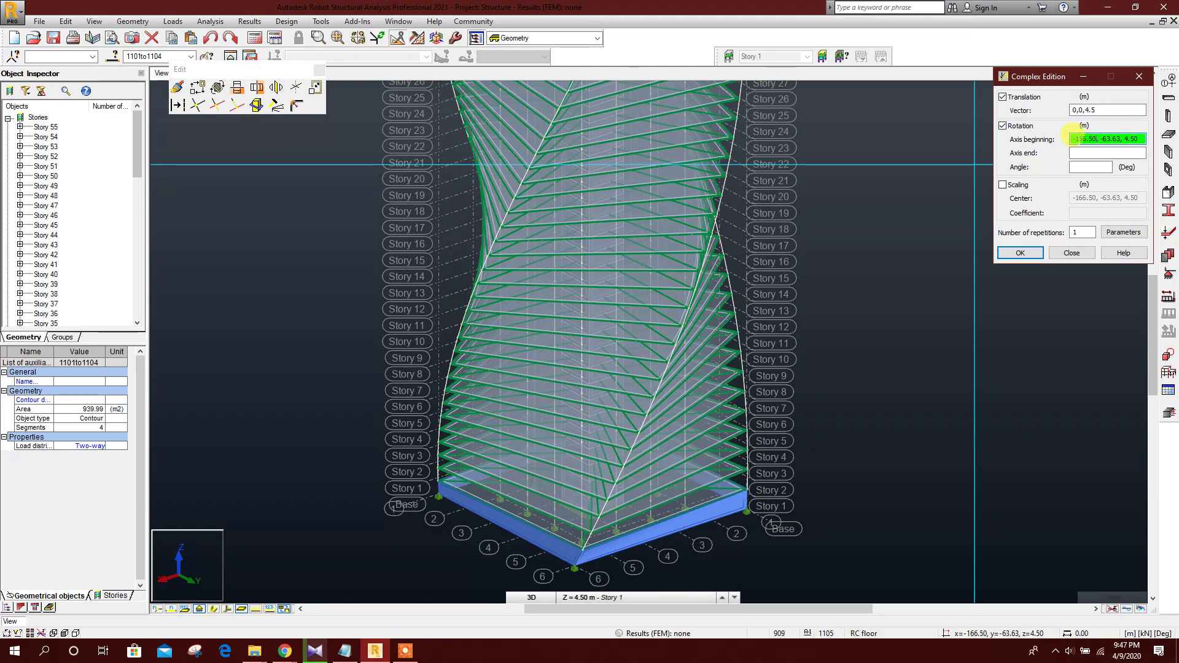
{"action": "left_click_drag", "start_coordinate": [1074, 140], "coordinate": [1140, 139]}
{"action": "type", "text": "27.5,27.5,0"}
{"action": "left_click", "coordinate": [1087, 153]}
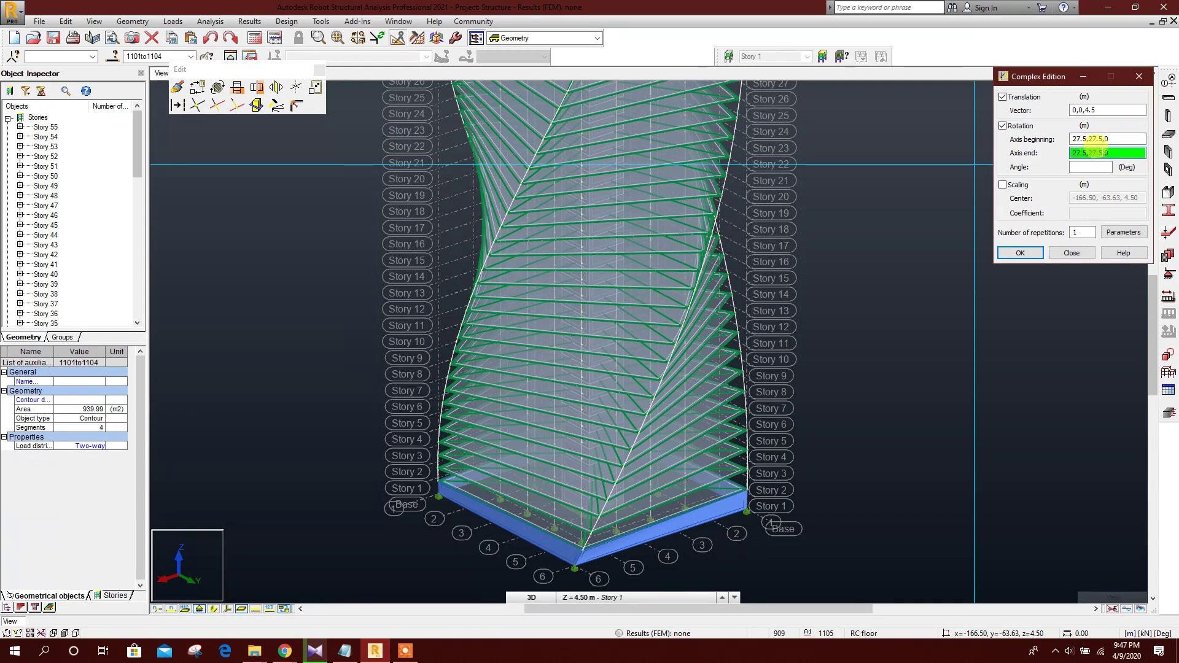
{"action": "type", "text": "27.5,27.5,4.5"}
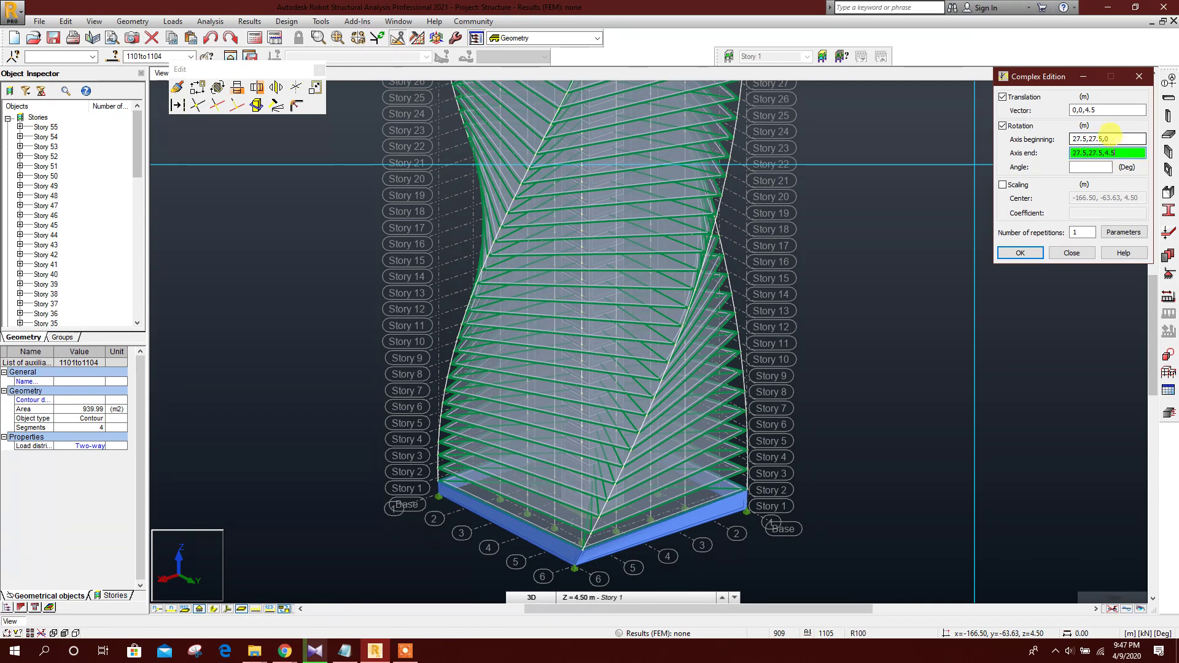
{"action": "left_click", "coordinate": [1090, 166]}
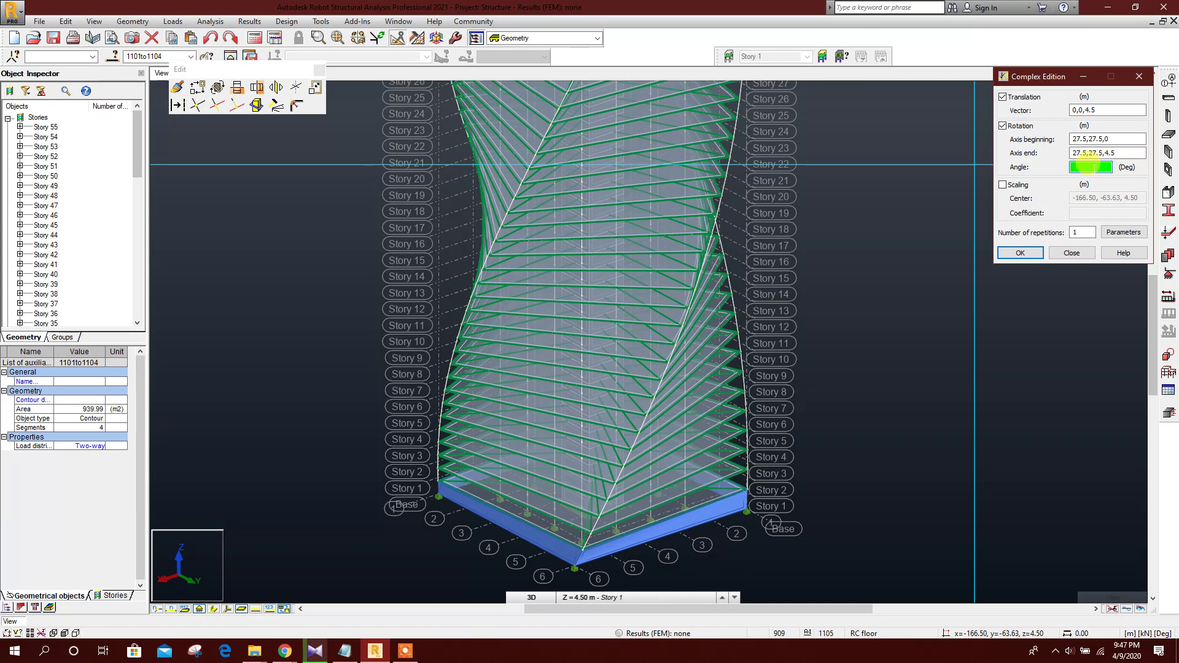
{"action": "type", "text": "3"}
{"action": "left_click", "coordinate": [1115, 152]}
Generate 54 repetitions of the four cladding panels up the tower, then close the edit tools and clear the selection.
{"action": "left_click", "coordinate": [1083, 232]}
{"action": "left_click", "coordinate": [1076, 232]}
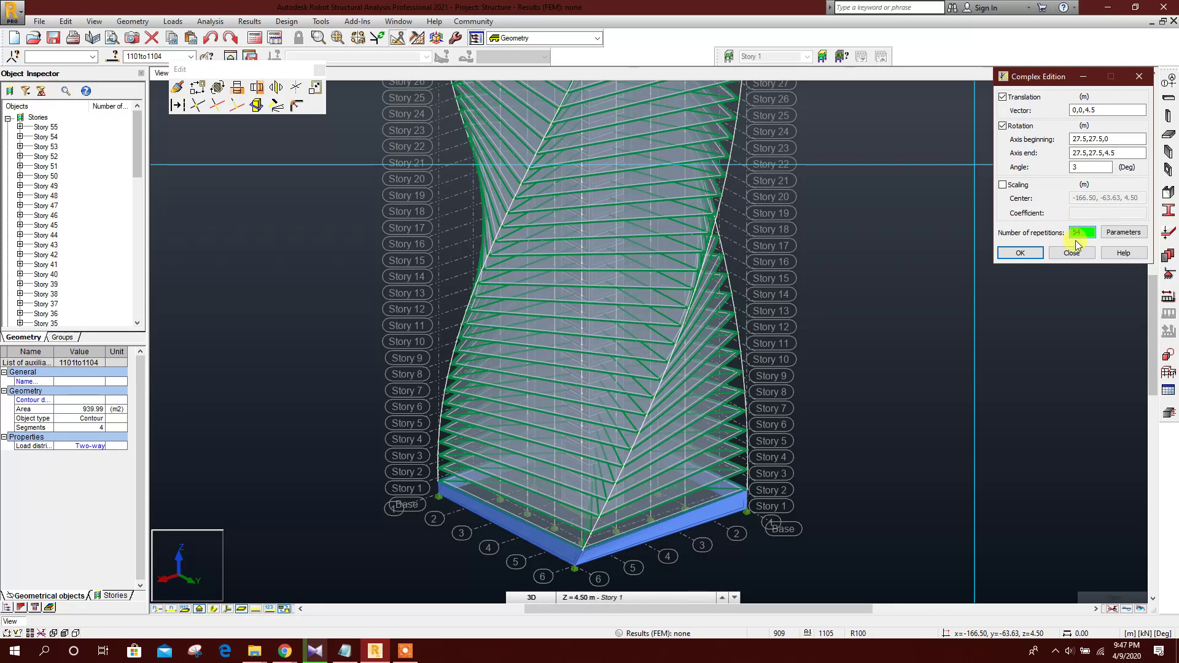
{"action": "left_click", "coordinate": [1029, 252]}
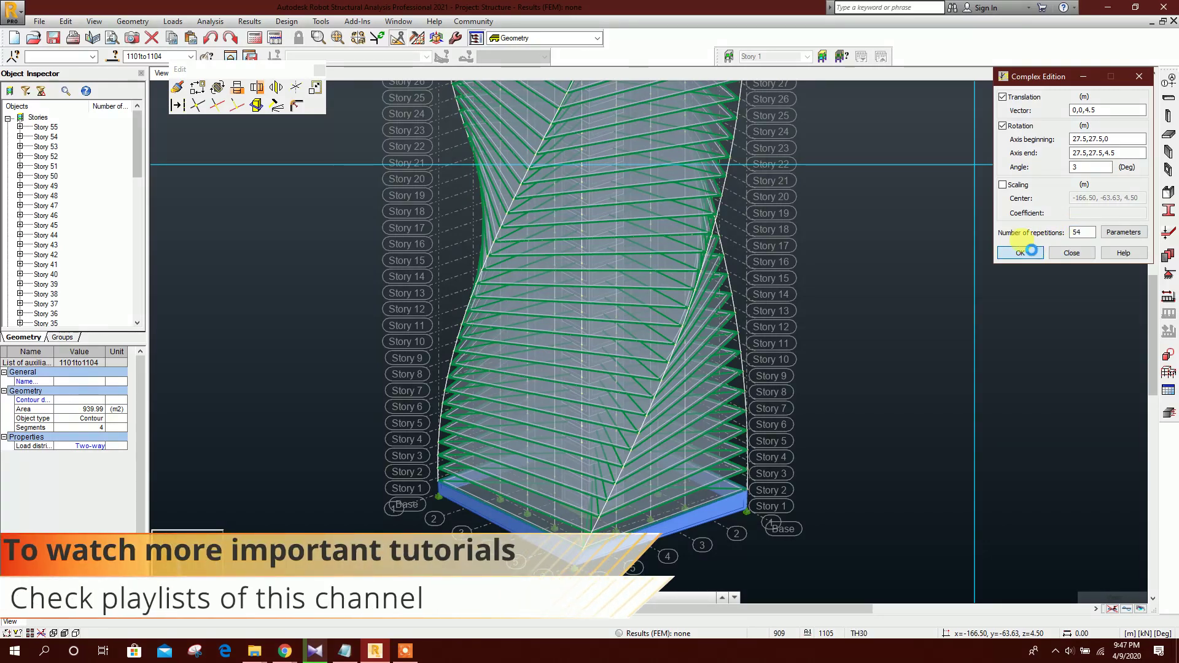
{"action": "left_click", "coordinate": [1072, 253]}
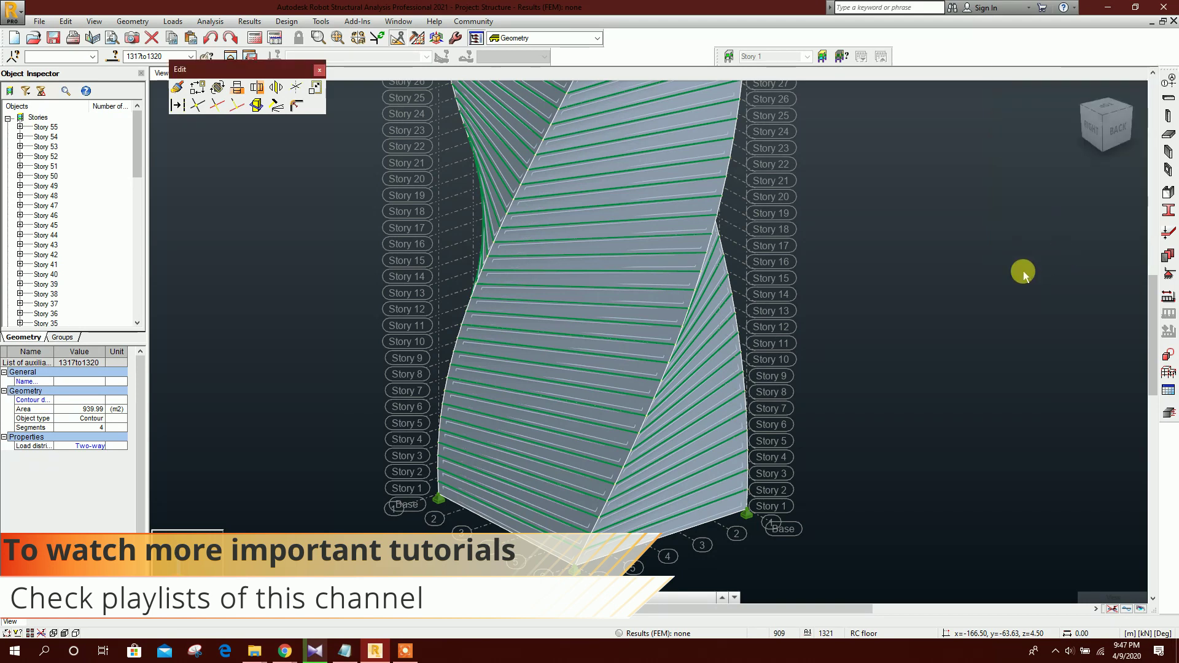
{"action": "scroll", "coordinate": [706, 315], "scroll_direction": "down", "scroll_amount": 5}
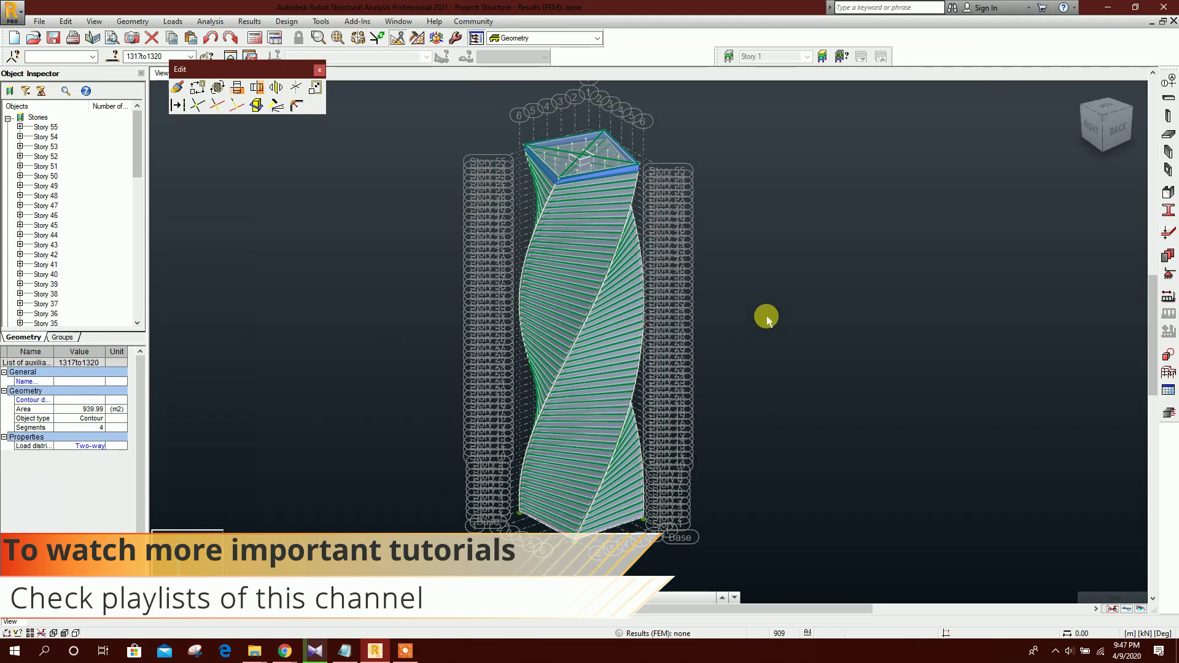
{"action": "left_click", "coordinate": [320, 69]}
{"action": "left_click", "coordinate": [783, 322]}
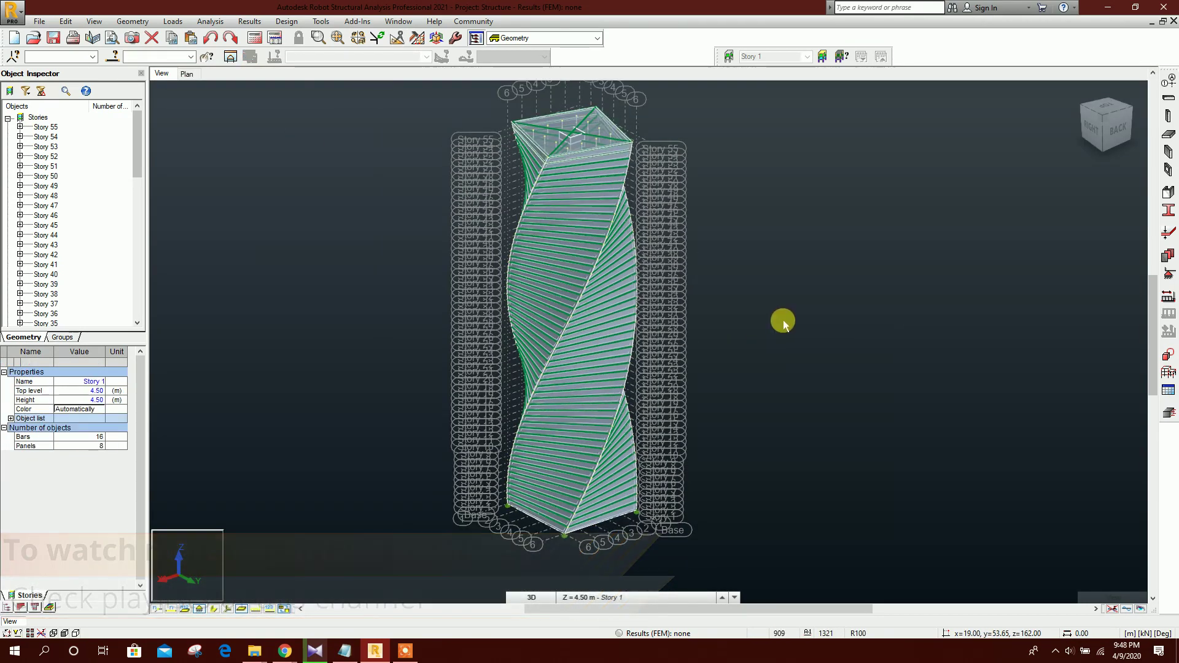
Add a dead load case DL1 with nature dead and close the load types definition.
{"action": "middle_click_drag", "start_coordinate": [747, 315], "coordinate": [716, 337]}
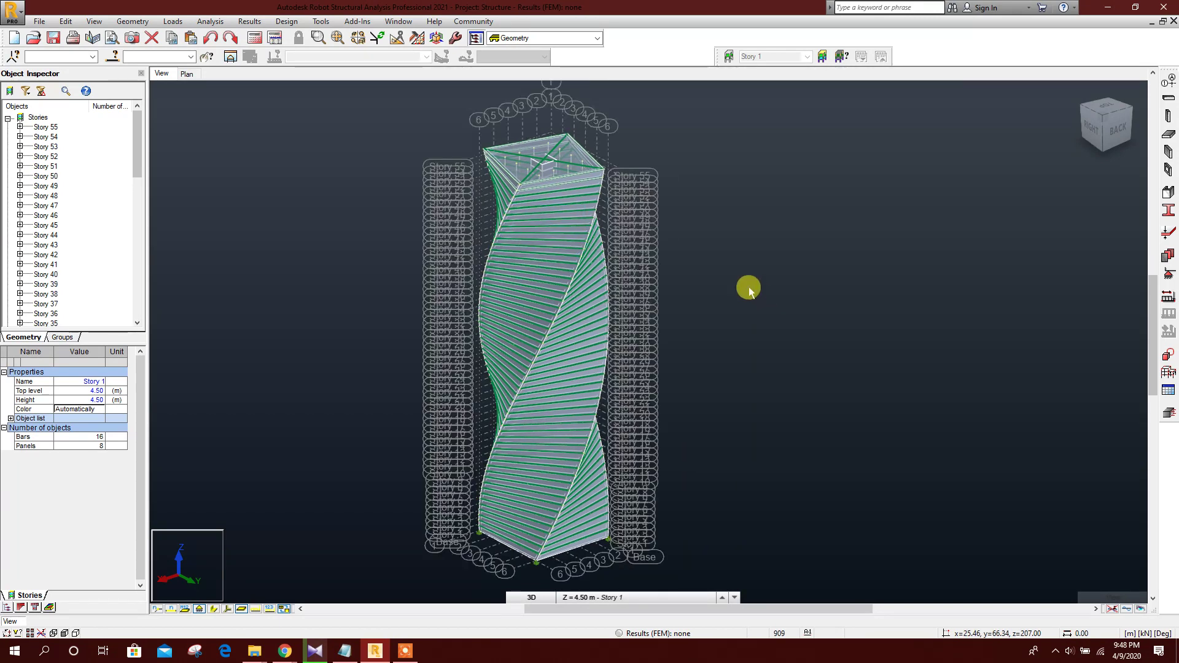
{"action": "middle_click_drag", "start_coordinate": [763, 274], "coordinate": [771, 266]}
{"action": "left_click", "coordinate": [172, 21]}
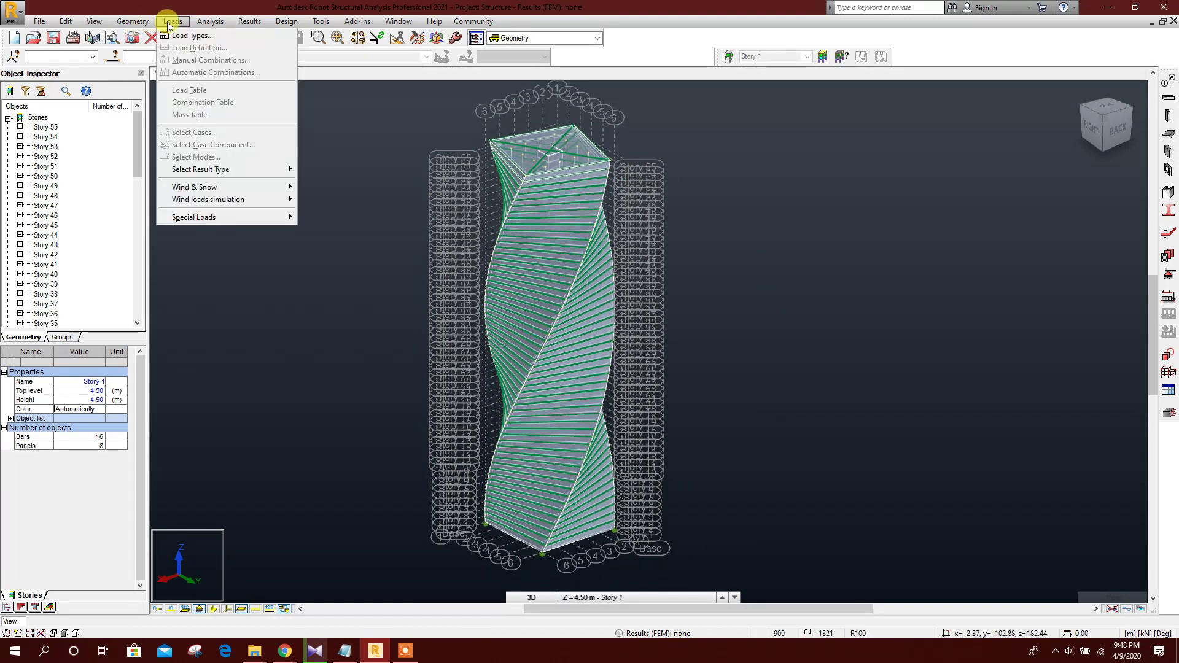
{"action": "left_click", "coordinate": [188, 35]}
{"action": "left_click", "coordinate": [578, 159]}
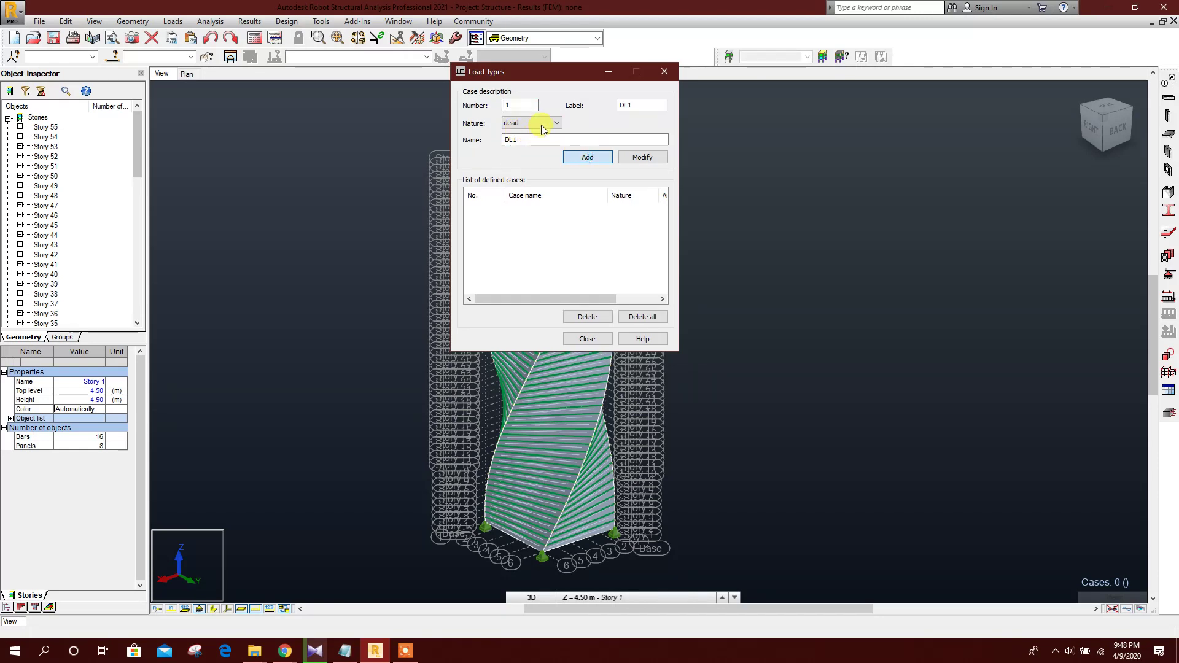
{"action": "left_click", "coordinate": [664, 72]}
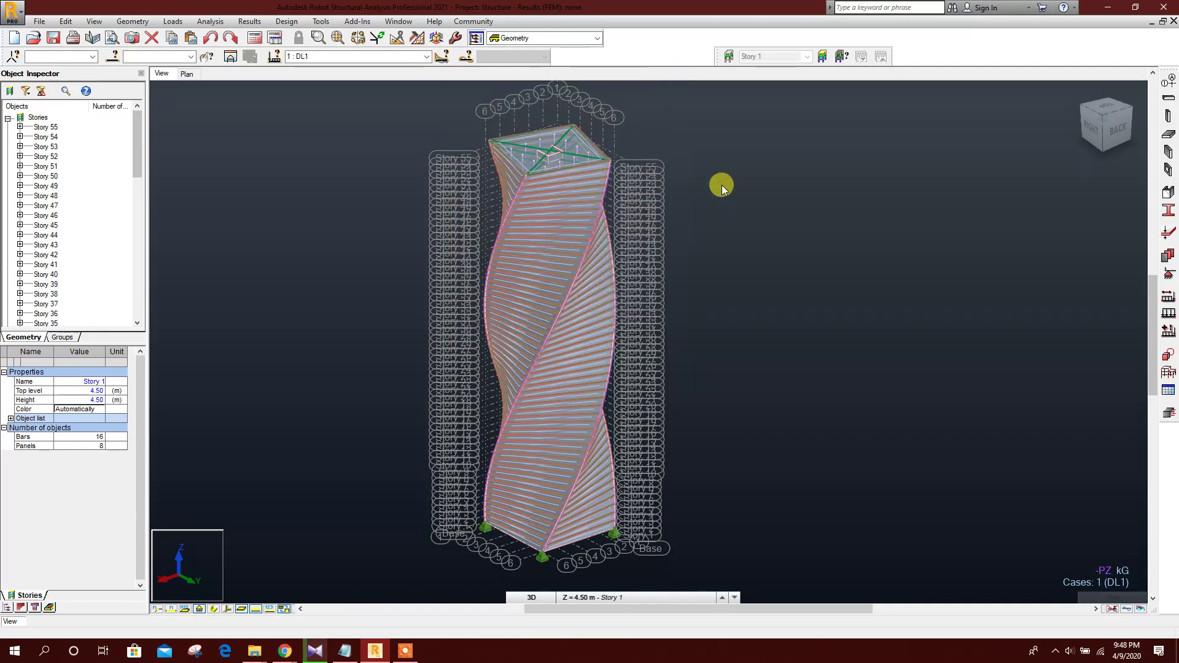
Start generating wind loads and enable the X+Y+, Y+, X-Y+, X-, X-Y-, Y- and X+Y- directions in addition to X+.
{"action": "left_click", "coordinate": [174, 21]}
{"action": "mouse_move", "coordinate": [216, 202]}
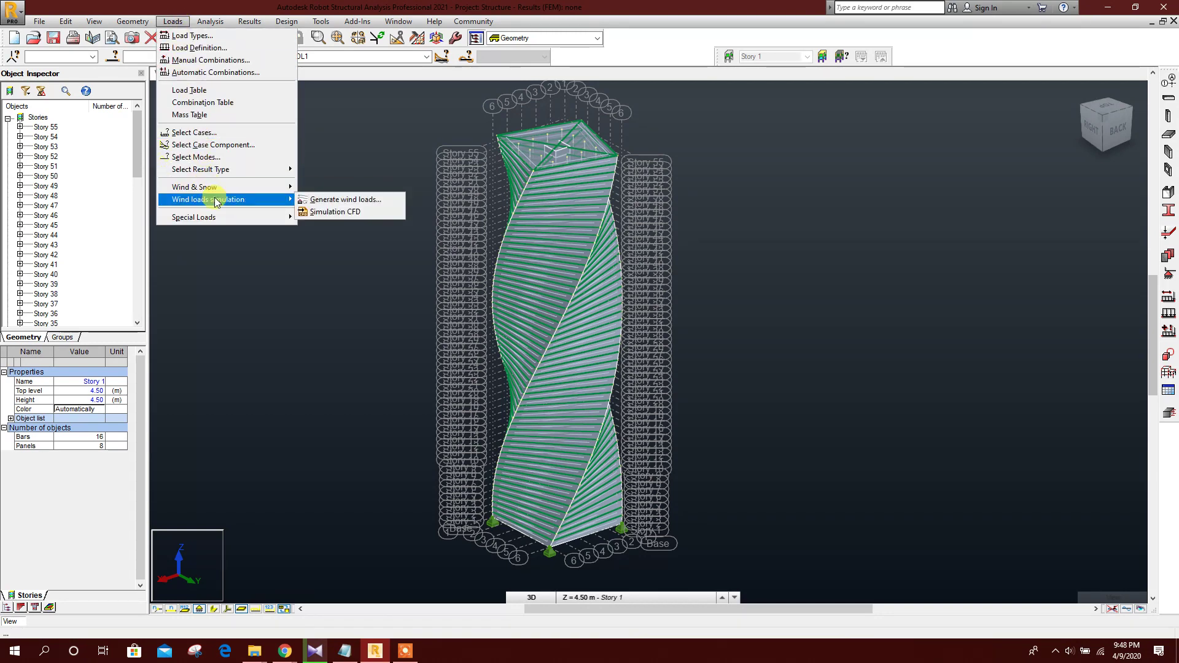
{"action": "left_click", "coordinate": [340, 199]}
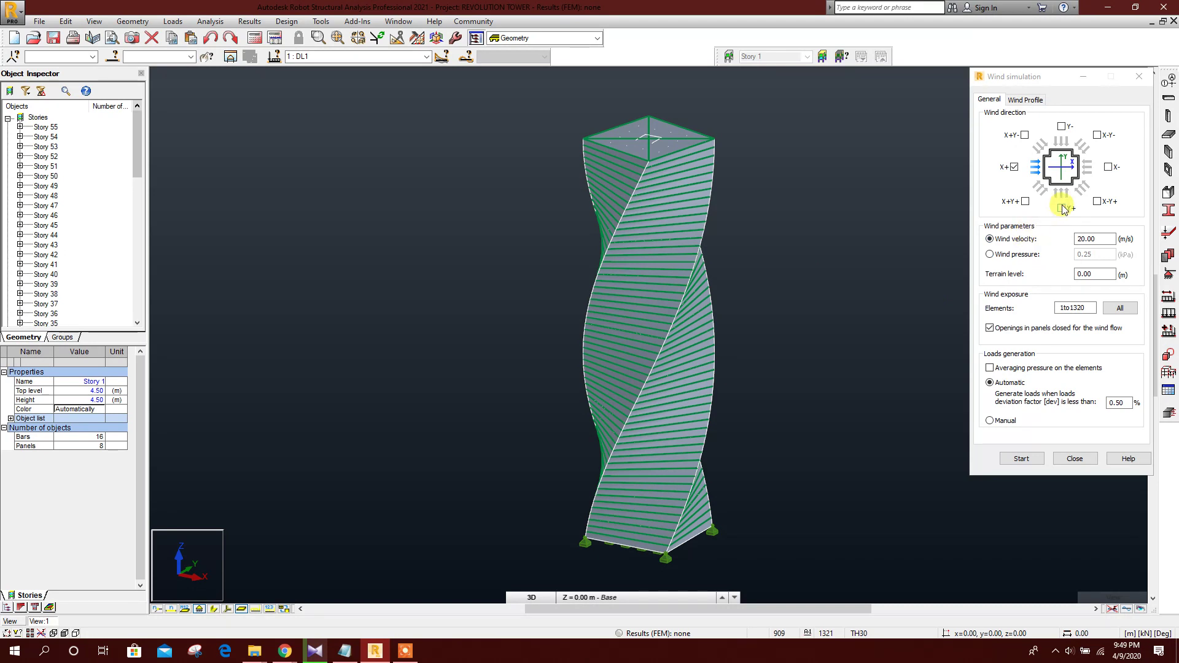
{"action": "left_click", "coordinate": [1024, 201]}
{"action": "left_click", "coordinate": [1062, 208]}
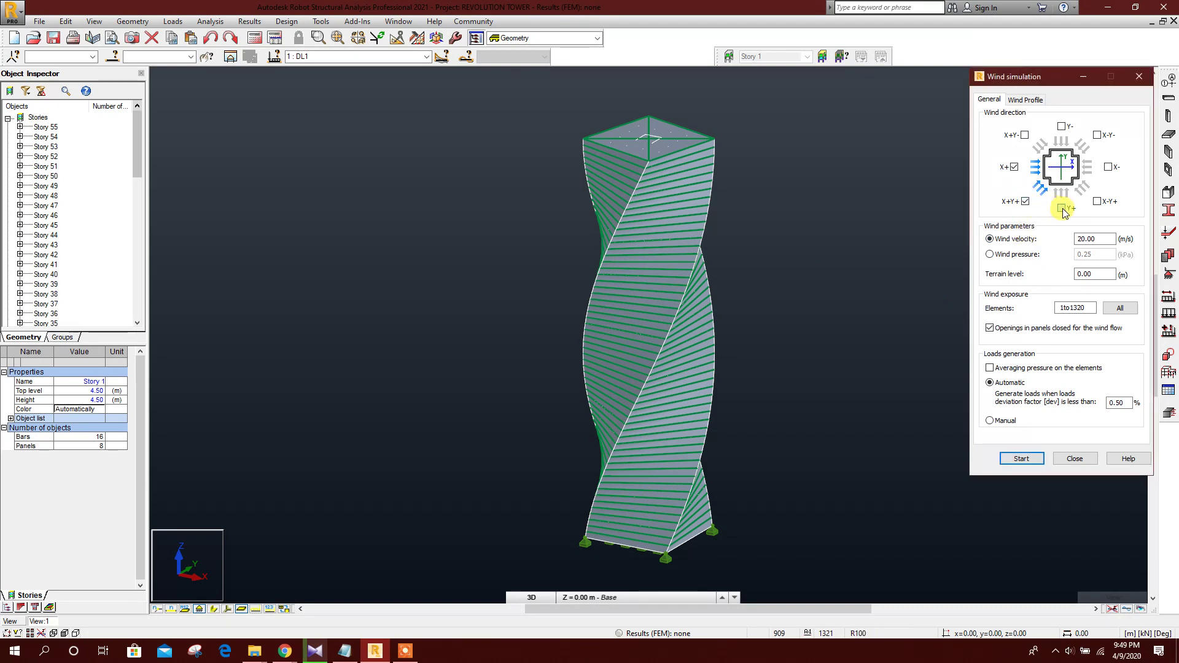
{"action": "left_click", "coordinate": [1098, 201]}
{"action": "left_click", "coordinate": [1108, 166]}
{"action": "left_click", "coordinate": [1097, 134]}
{"action": "left_click", "coordinate": [1061, 126]}
{"action": "left_click", "coordinate": [1025, 134]}
Set the wind velocity to 45 m/s for the wind simulation.
{"action": "left_click", "coordinate": [990, 239]}
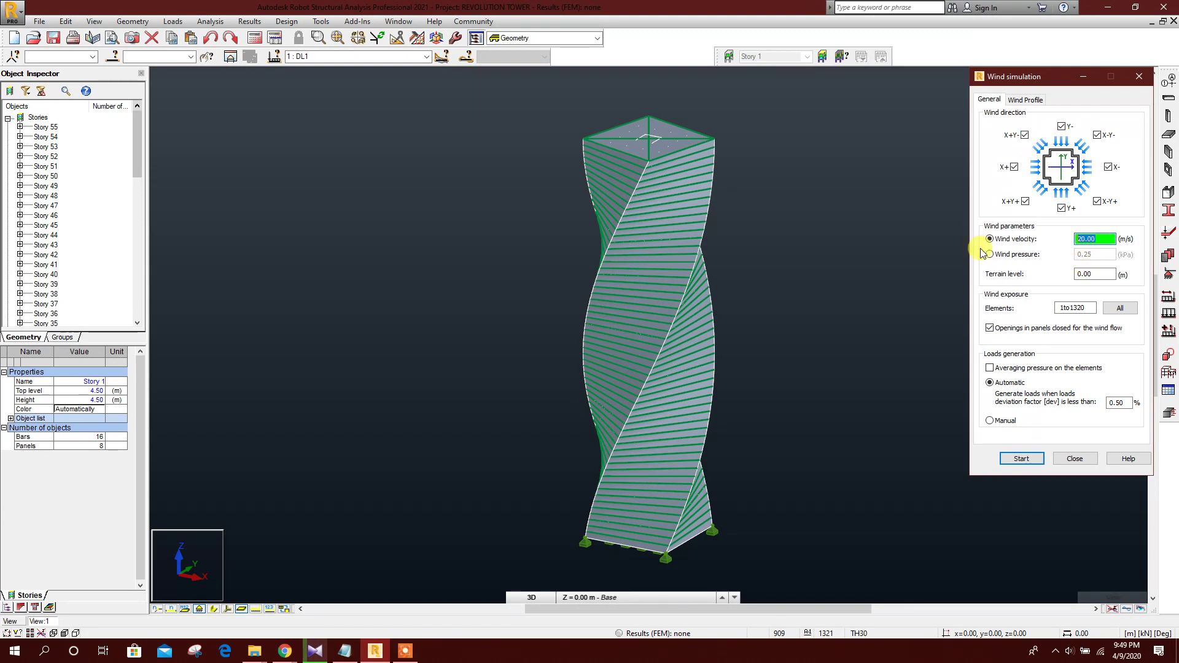
{"action": "type", "text": "45"}
{"action": "left_click", "coordinate": [1096, 274]}
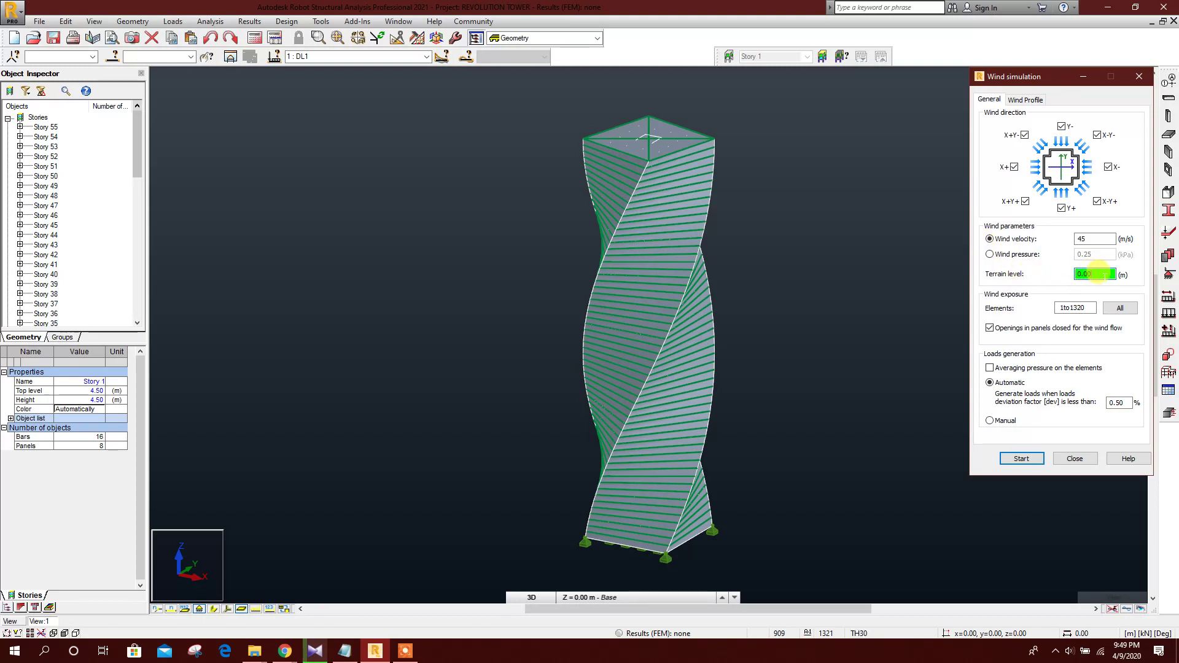
Clear the wind exposure element list and select all objects with any cladding attribute in the tower.
{"action": "left_click", "coordinate": [1092, 309]}
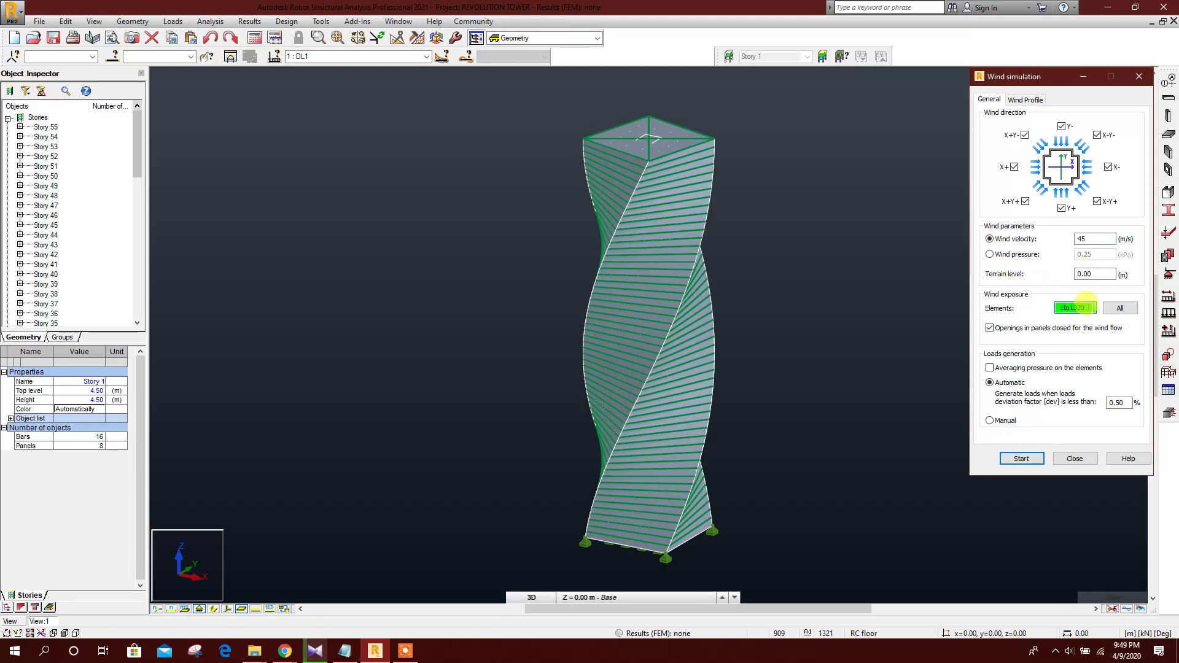
{"action": "key", "text": "BackSpace"}
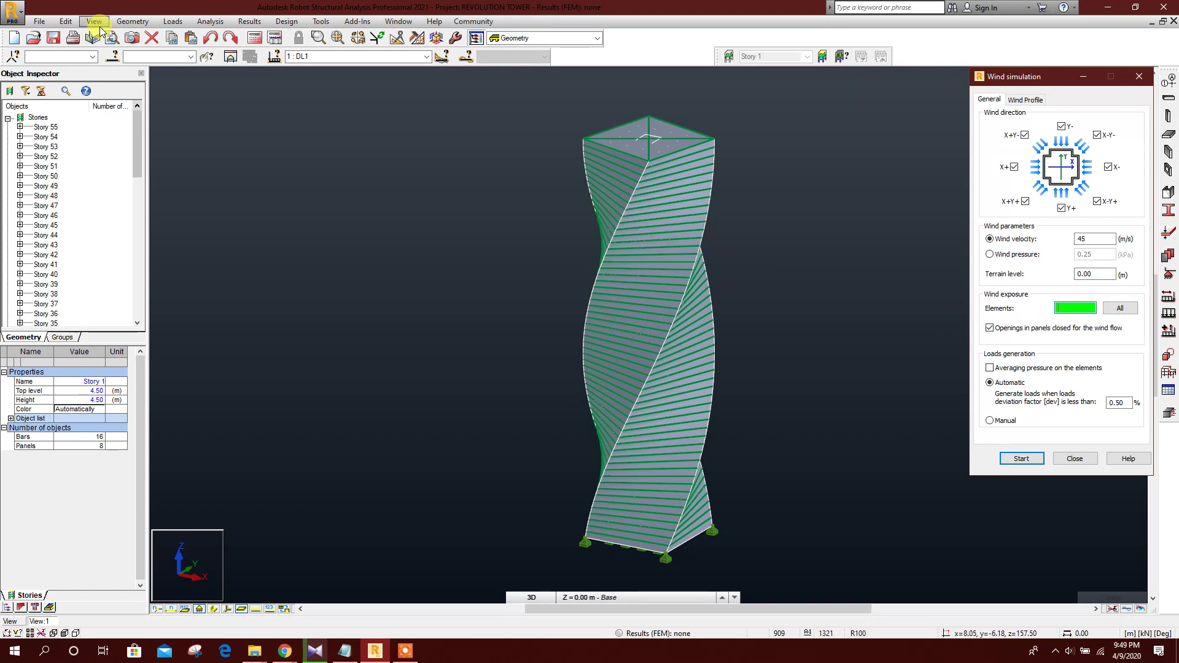
{"action": "left_click", "coordinate": [65, 21]}
{"action": "left_click", "coordinate": [97, 121]}
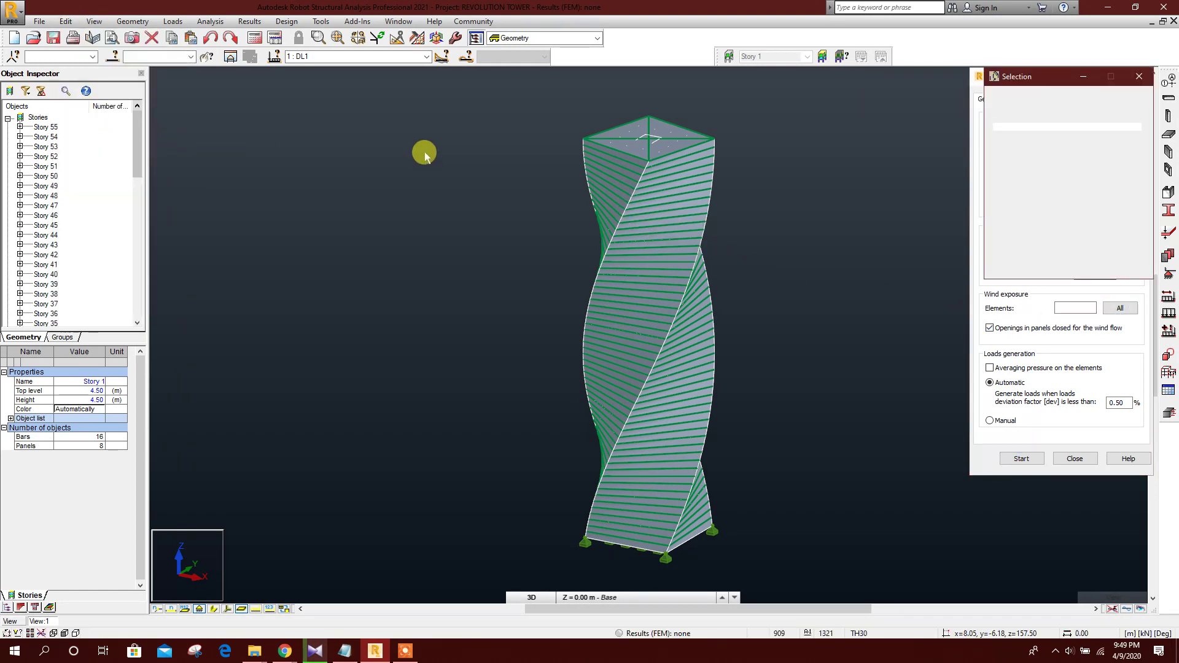
{"action": "left_click_drag", "start_coordinate": [1020, 68], "coordinate": [767, 67]}
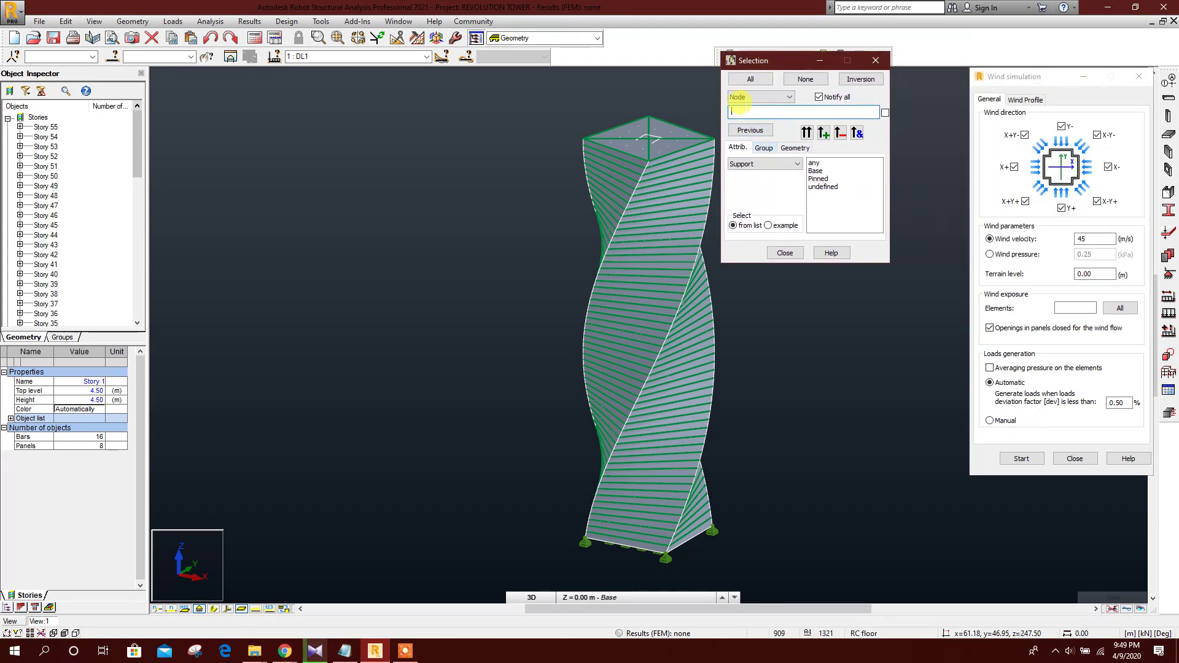
{"action": "left_click", "coordinate": [760, 96]}
{"action": "left_click", "coordinate": [754, 158]}
{"action": "left_click", "coordinate": [761, 164]}
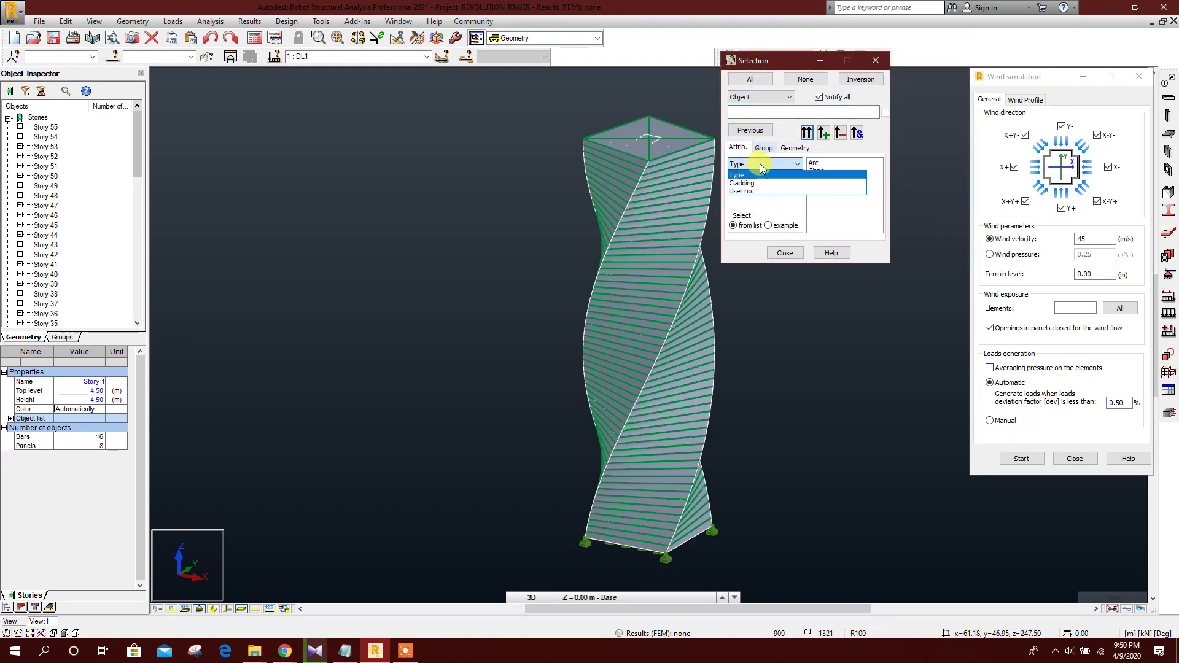
{"action": "left_click", "coordinate": [761, 183]}
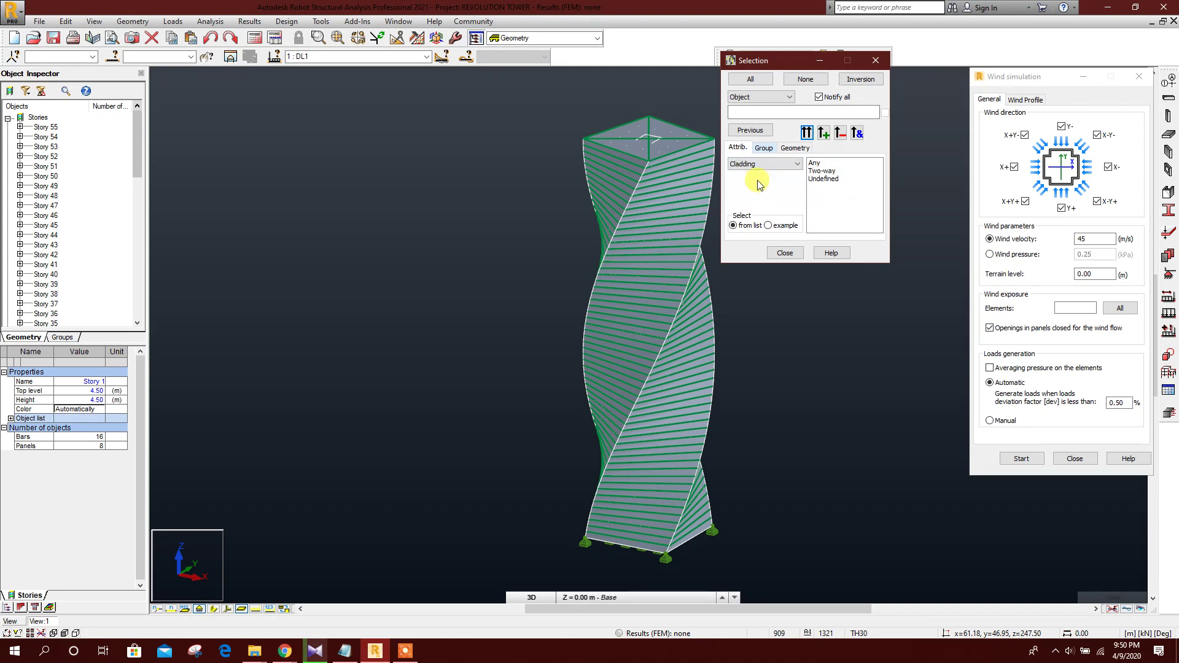
{"action": "left_click", "coordinate": [817, 164]}
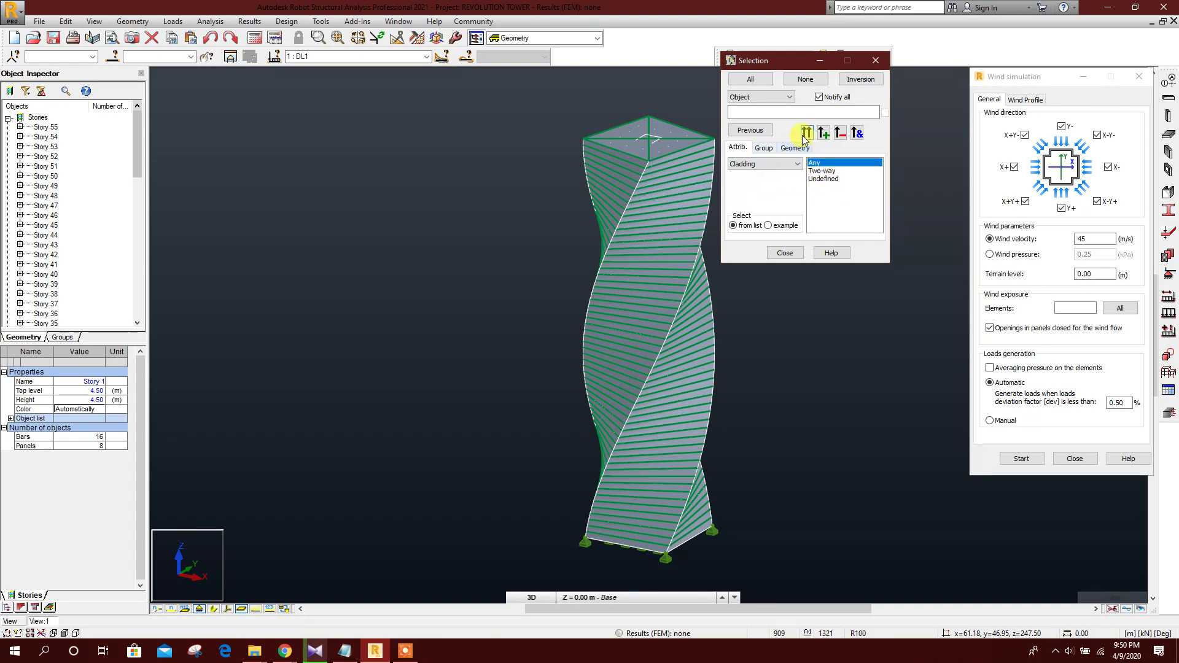
{"action": "left_click", "coordinate": [785, 253]}
Copy the selected cladding object list 1101to1320 into the wind exposure elements.
{"action": "double_click", "coordinate": [157, 56]}
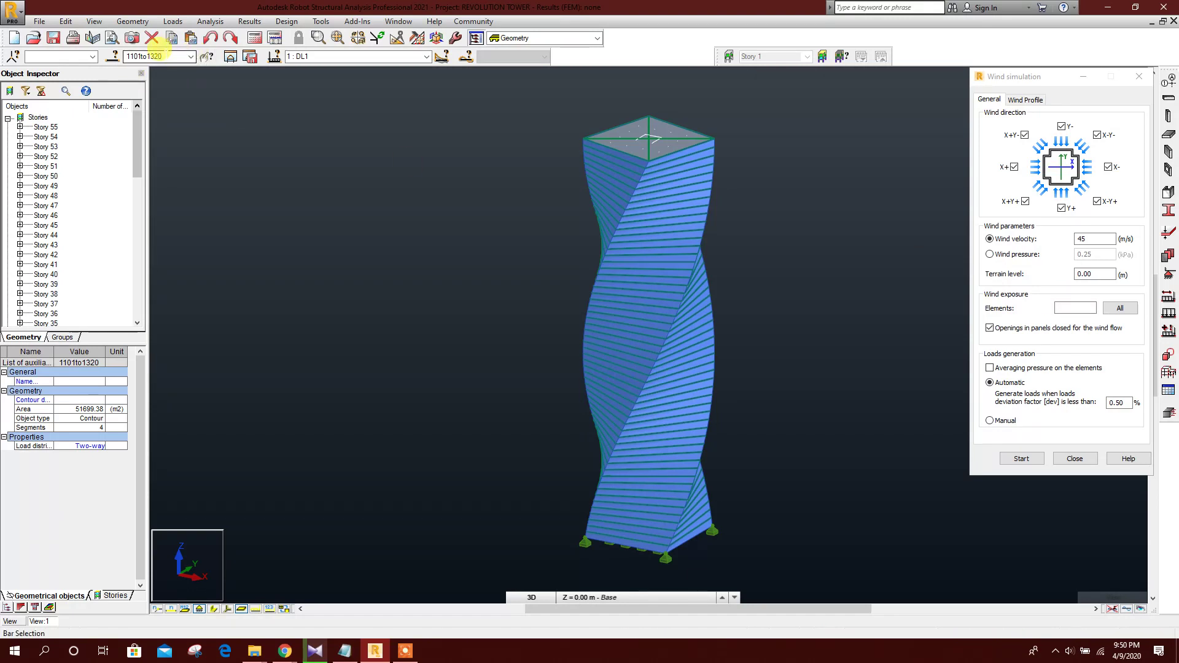
{"action": "right_click", "coordinate": [155, 57]}
{"action": "left_click", "coordinate": [183, 97]}
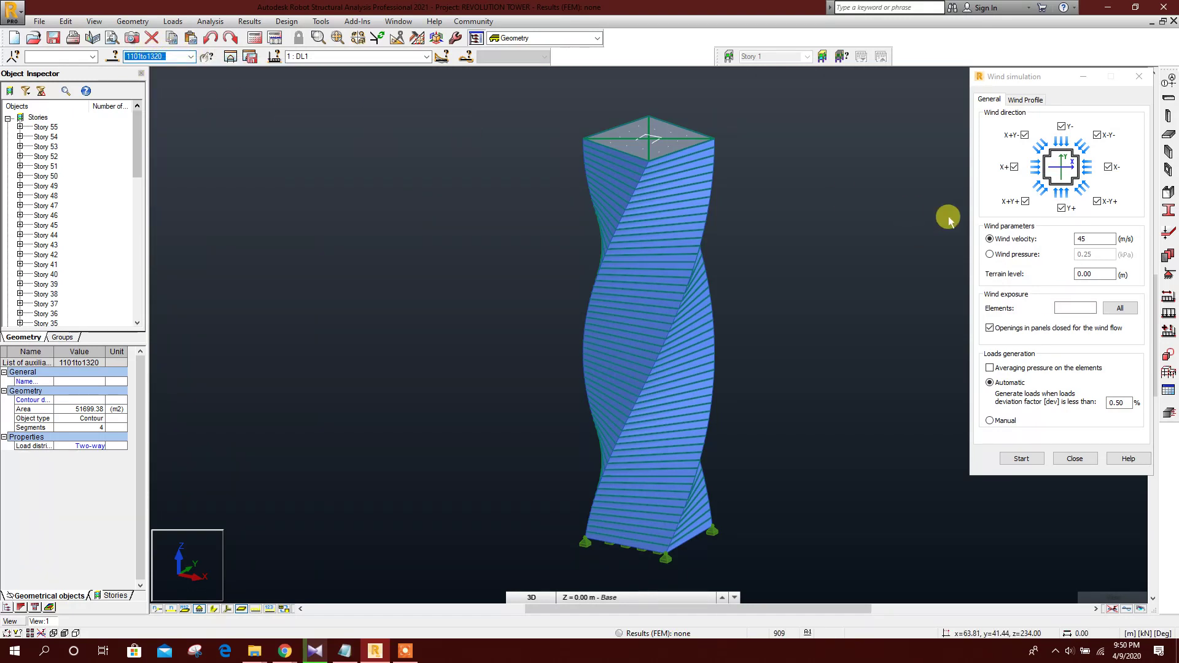
{"action": "left_click", "coordinate": [1076, 307]}
{"action": "right_click", "coordinate": [1080, 306]}
{"action": "left_click", "coordinate": [1072, 360]}
Set the deviation factor limit for automatic wind load generation to 5 %.
{"action": "left_click", "coordinate": [1118, 402]}
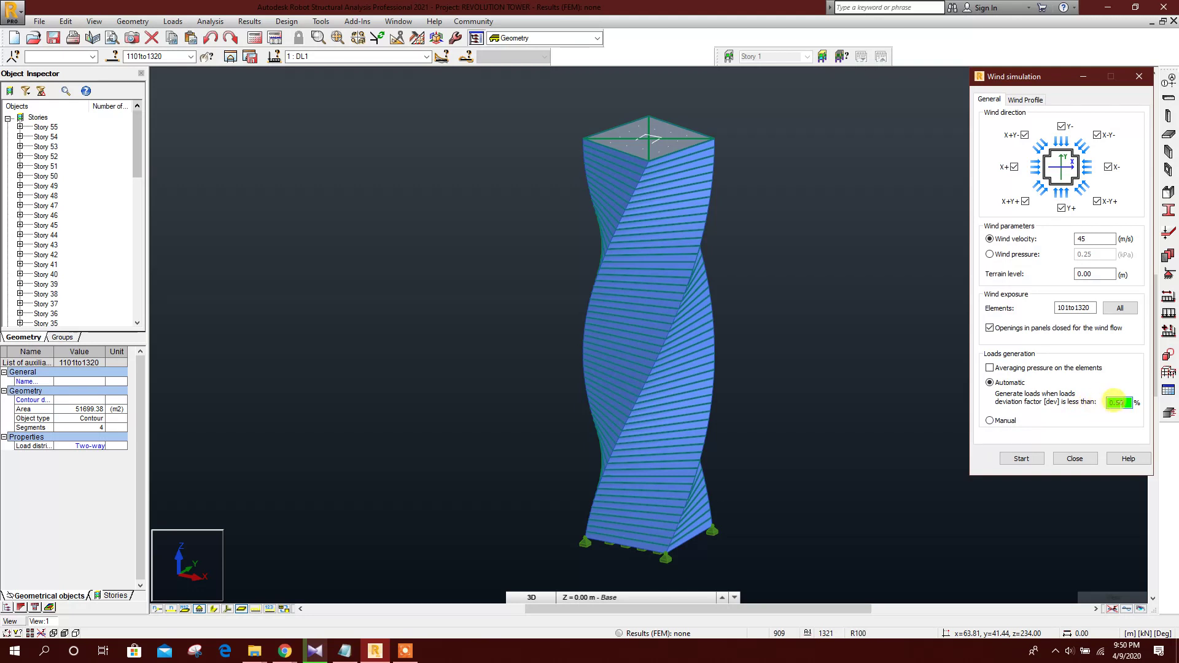
{"action": "double_click", "coordinate": [1122, 402]}
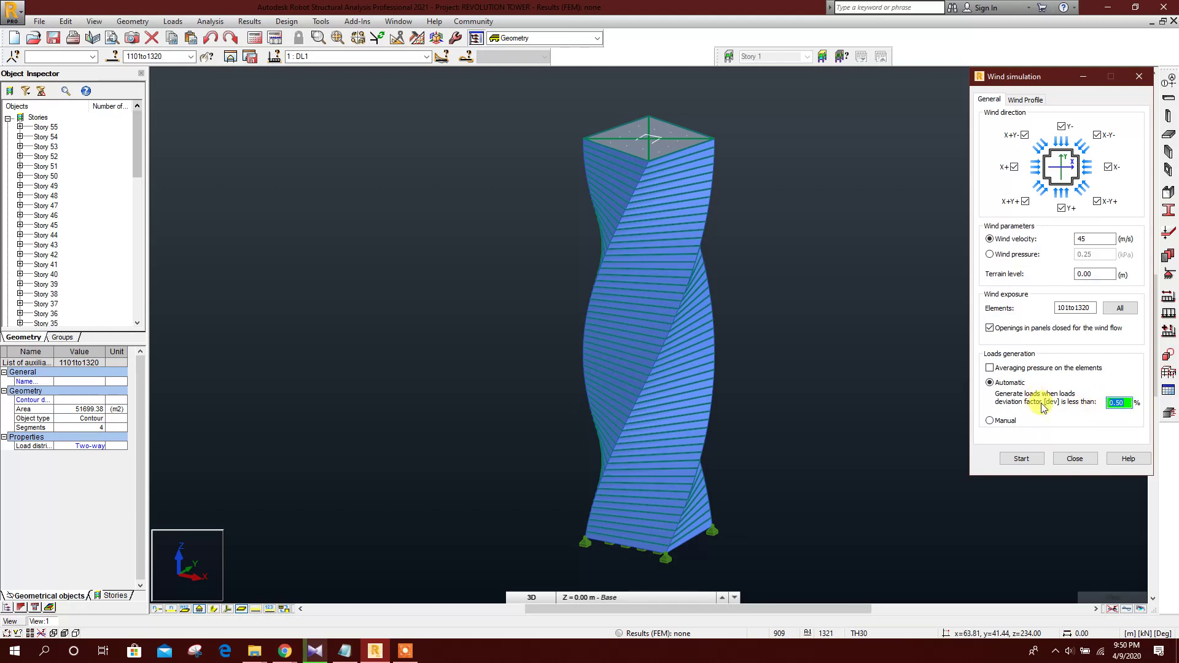
{"action": "type", "text": "5"}
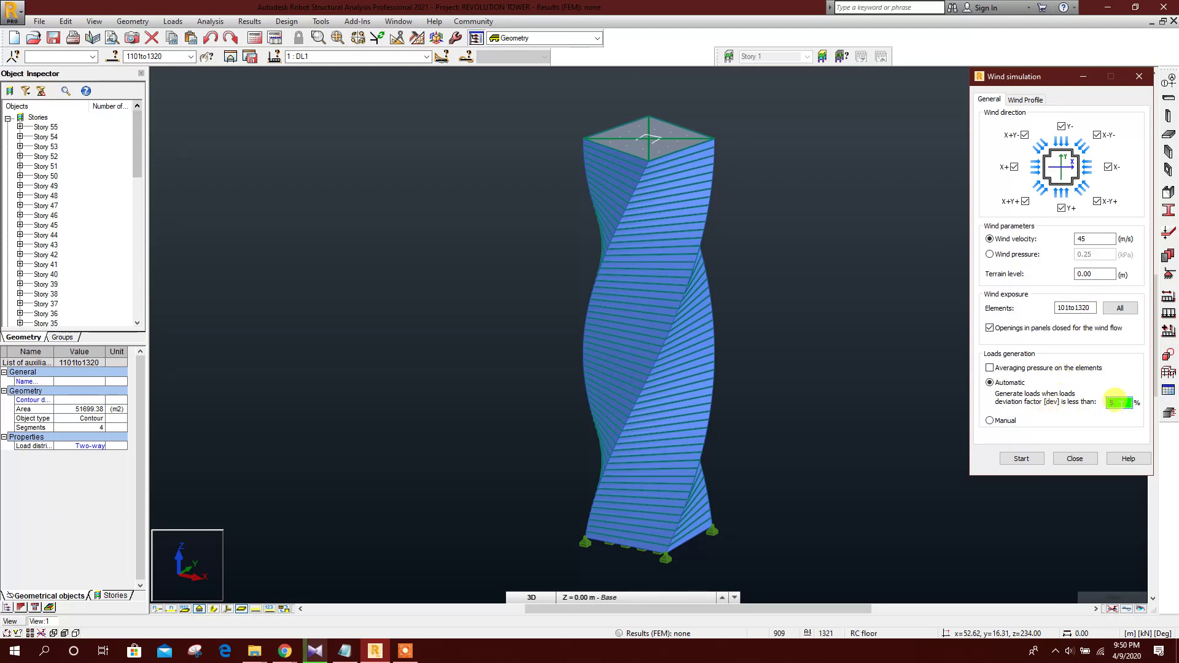
{"action": "double_click", "coordinate": [1118, 402]}
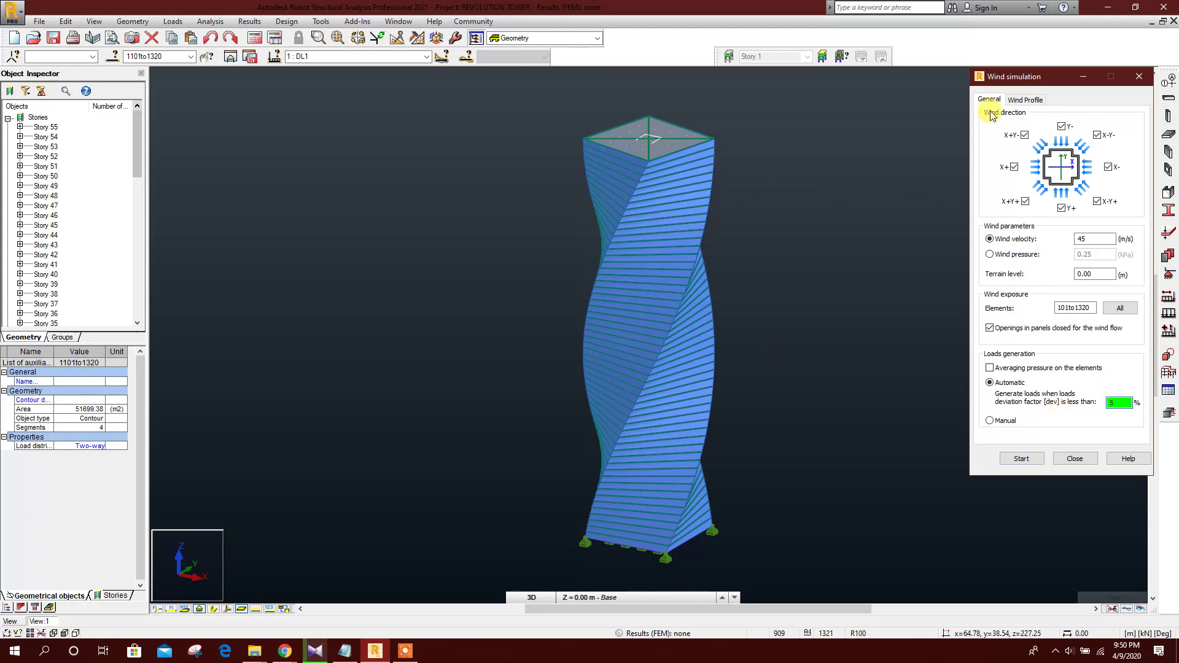
{"action": "left_click_drag", "start_coordinate": [1020, 77], "coordinate": [856, 70]}
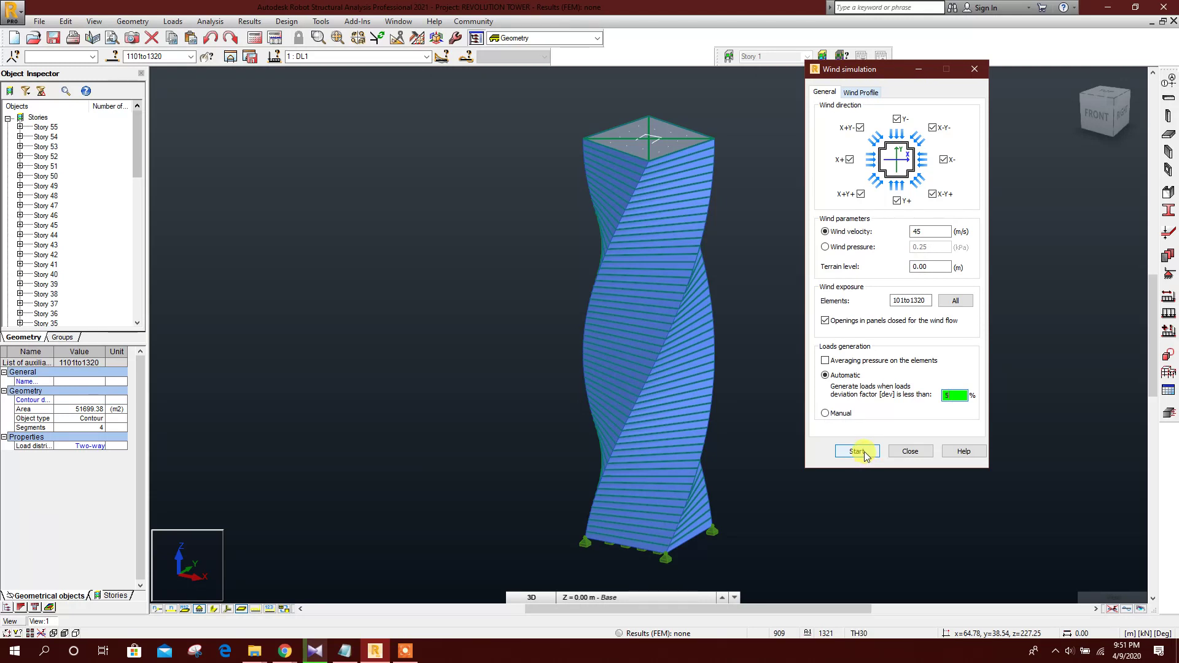
Review the wind profile, run the wind simulation for all eight directions and close its settings.
{"action": "left_click", "coordinate": [863, 94]}
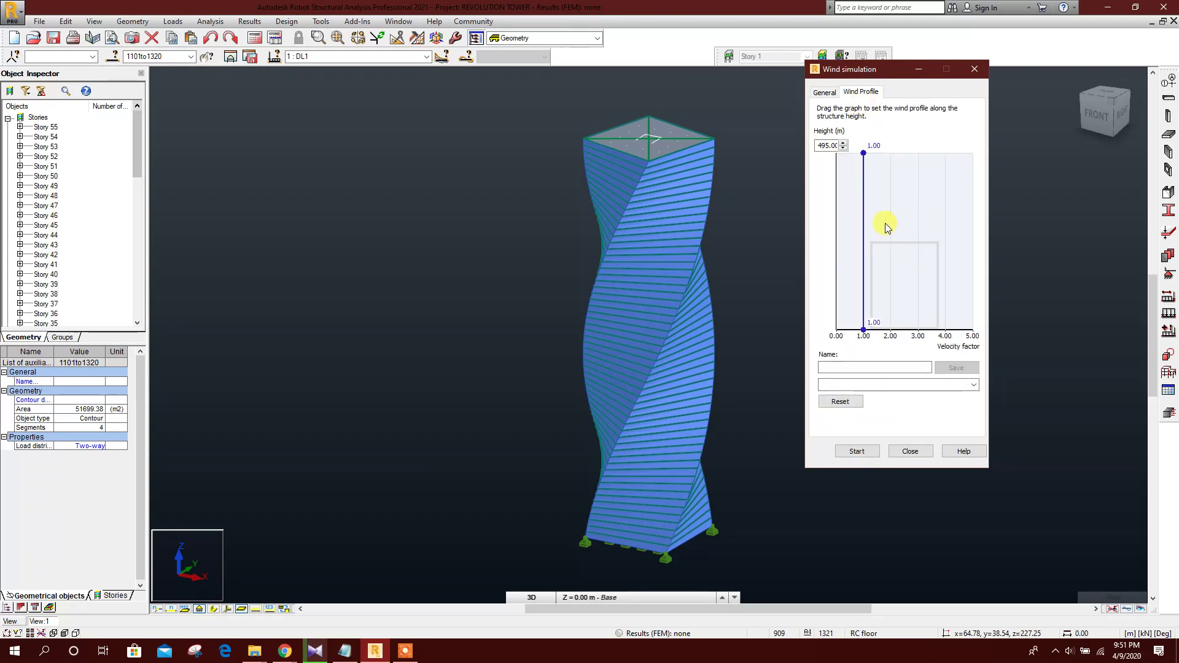
{"action": "left_click", "coordinate": [823, 92]}
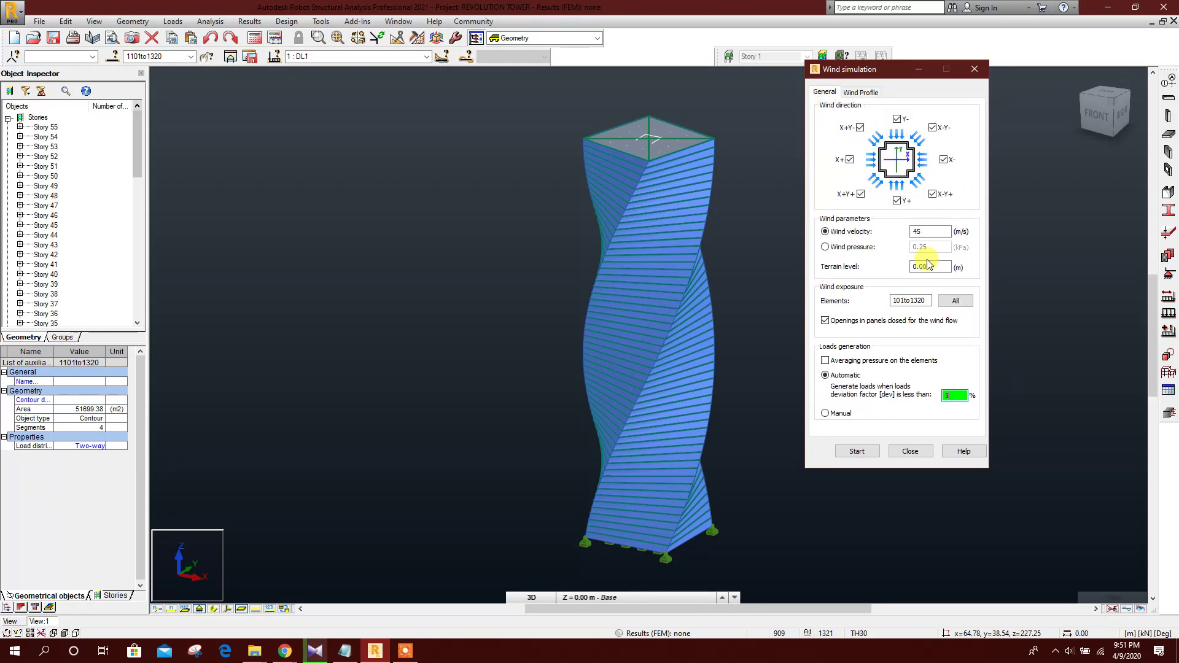
{"action": "left_click", "coordinate": [857, 451]}
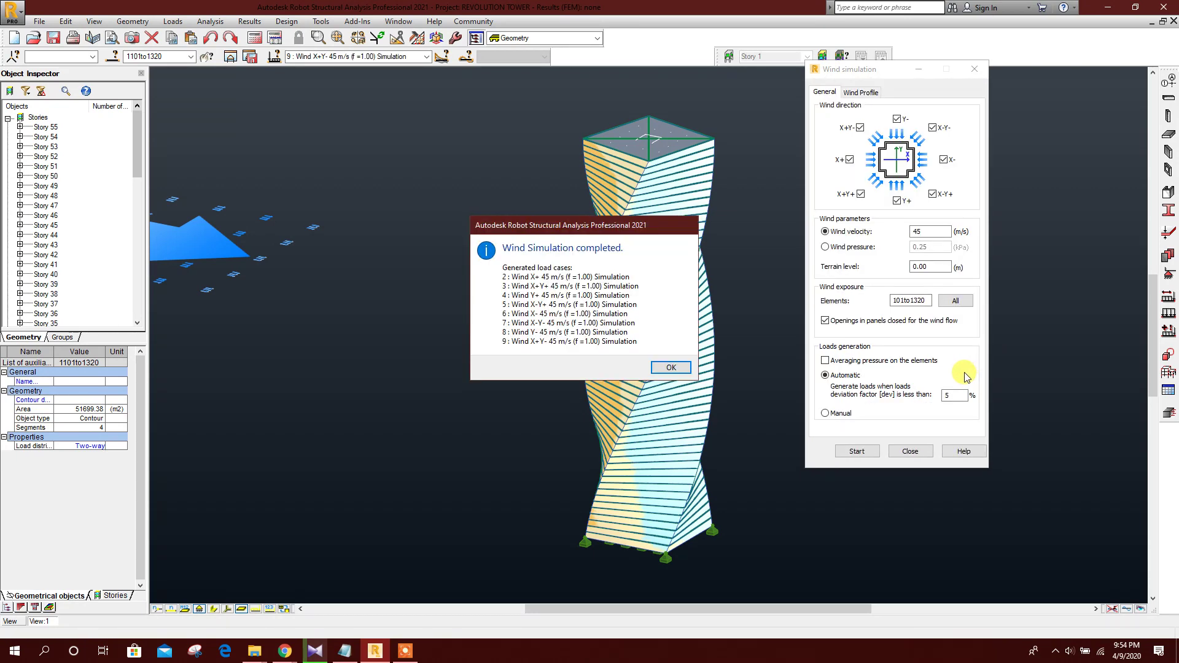
{"action": "left_click", "coordinate": [671, 369]}
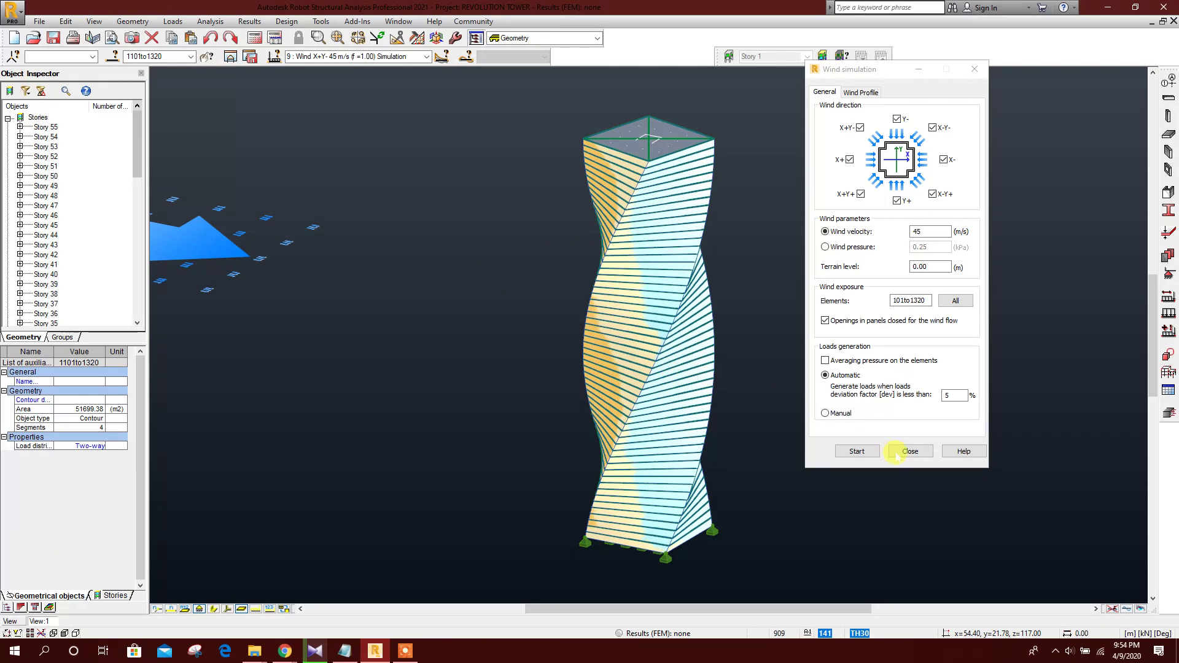
{"action": "middle_click_drag", "start_coordinate": [662, 417], "coordinate": [540, 326]}
{"action": "middle_click_drag", "start_coordinate": [699, 376], "coordinate": [677, 334]}
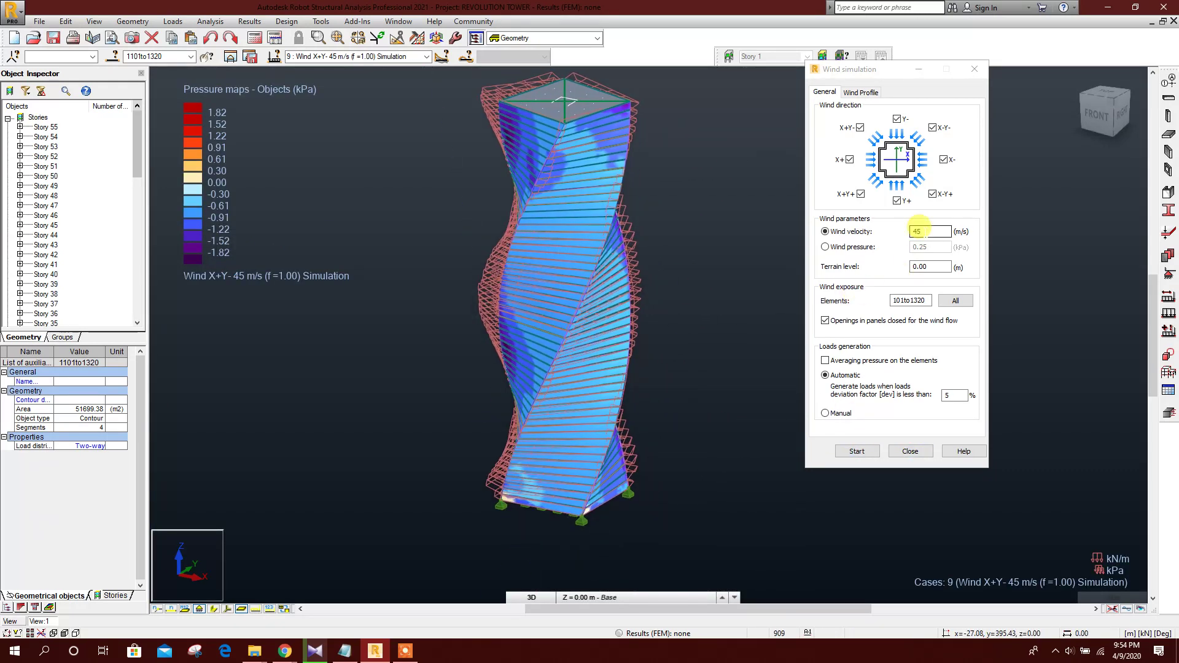
{"action": "left_click", "coordinate": [912, 451]}
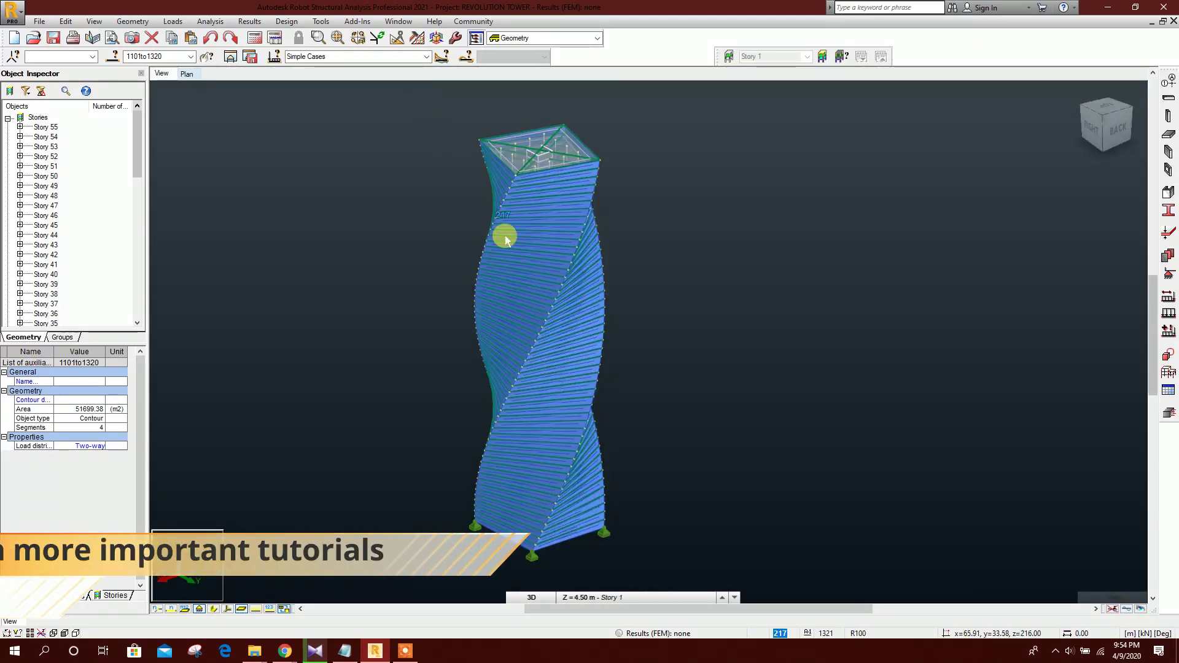
Examine the tower's pressure maps for the 45 m/s wind simulation cases X+Y+, Y+, X- and X-Y- in turn.
{"action": "left_click", "coordinate": [426, 56]}
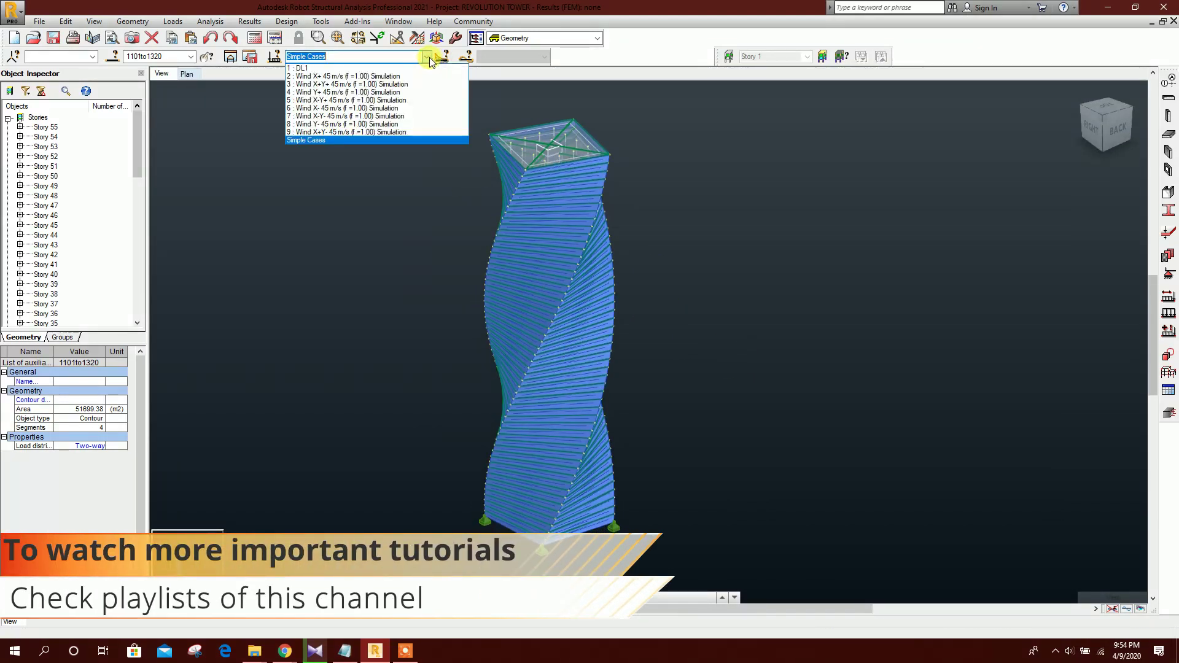
{"action": "left_click", "coordinate": [367, 84]}
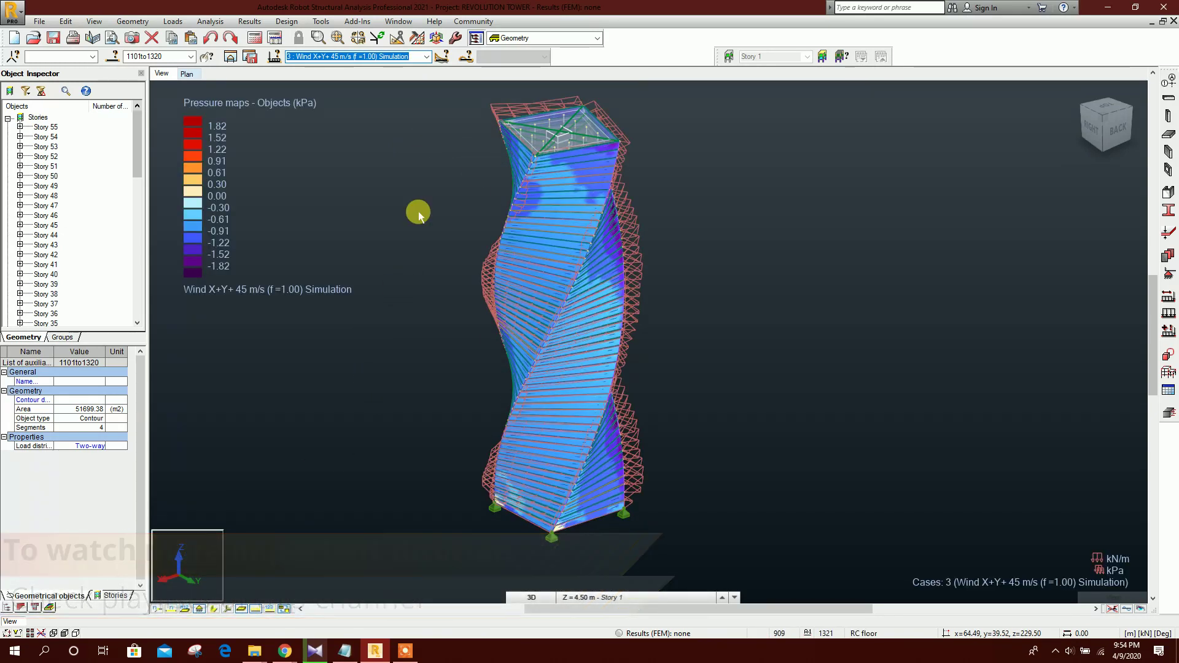
{"action": "left_click", "coordinate": [426, 56]}
{"action": "left_click", "coordinate": [394, 93]}
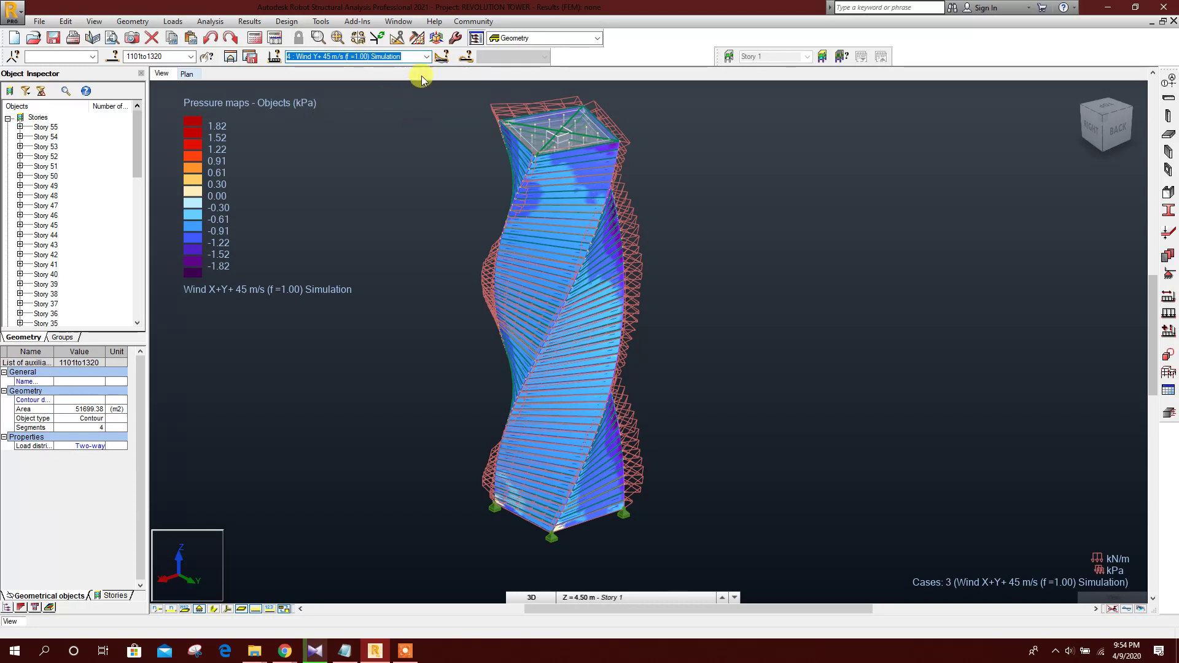
{"action": "left_click", "coordinate": [427, 57]}
{"action": "left_click", "coordinate": [393, 109]}
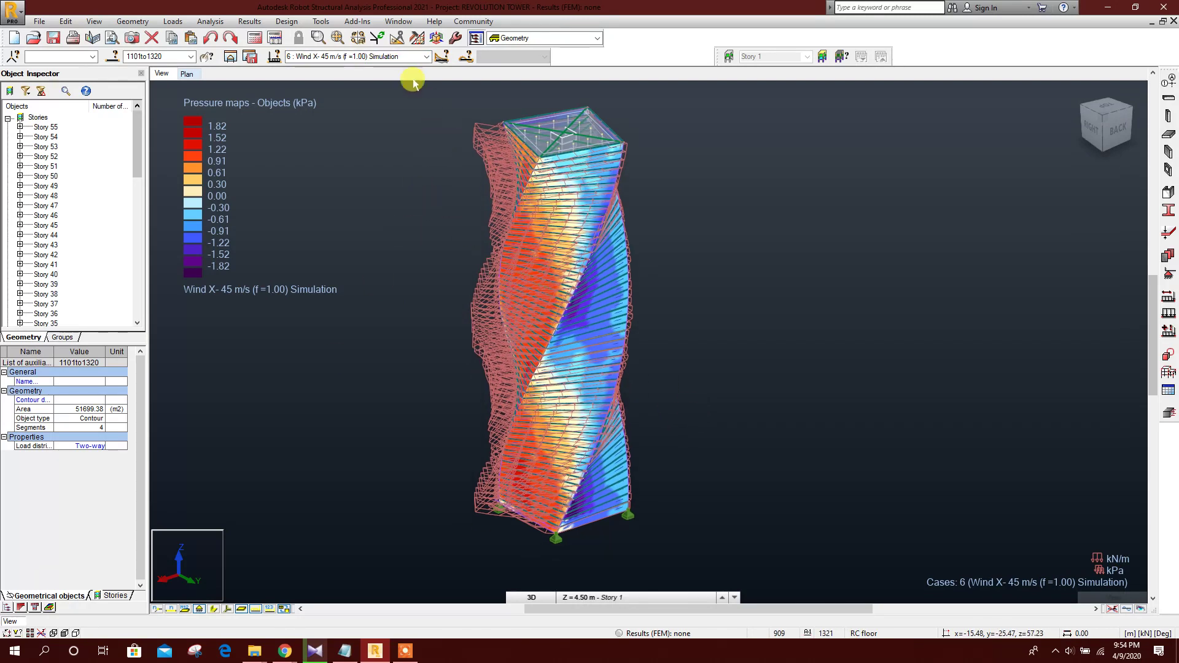
{"action": "left_click", "coordinate": [422, 56]}
{"action": "left_click", "coordinate": [393, 116]}
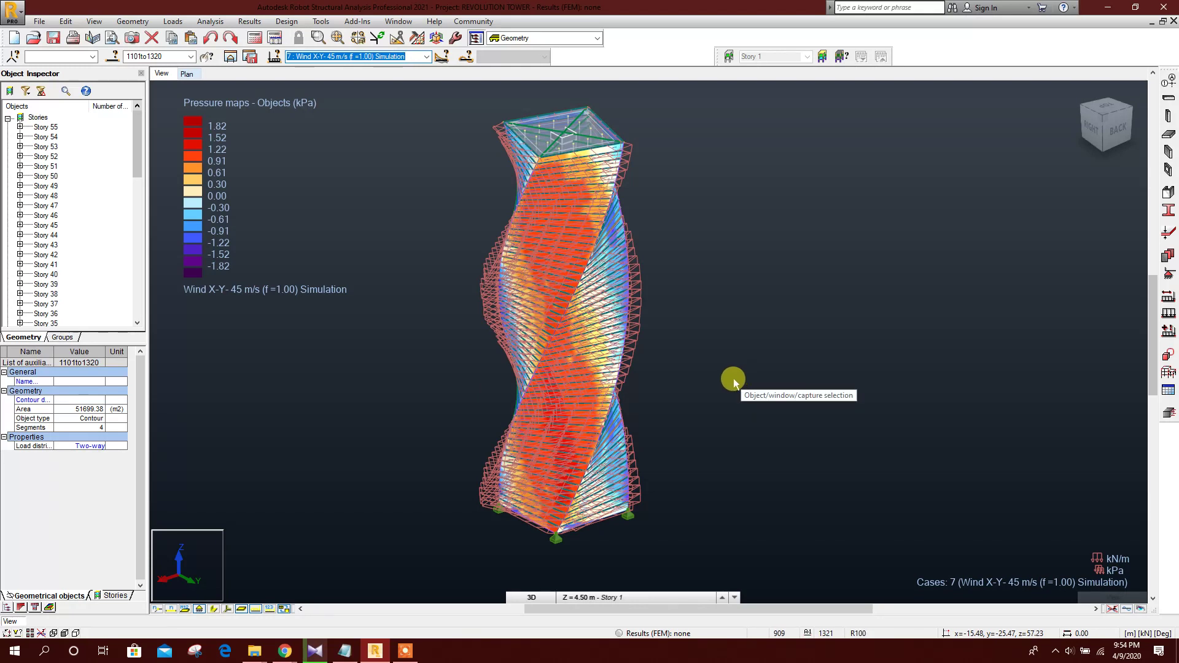
Turn off the concentrated, linear and planar load symbols in the display settings, leaving only pressure maps enabled among the load symbols.
{"action": "right_click", "coordinate": [302, 175]}
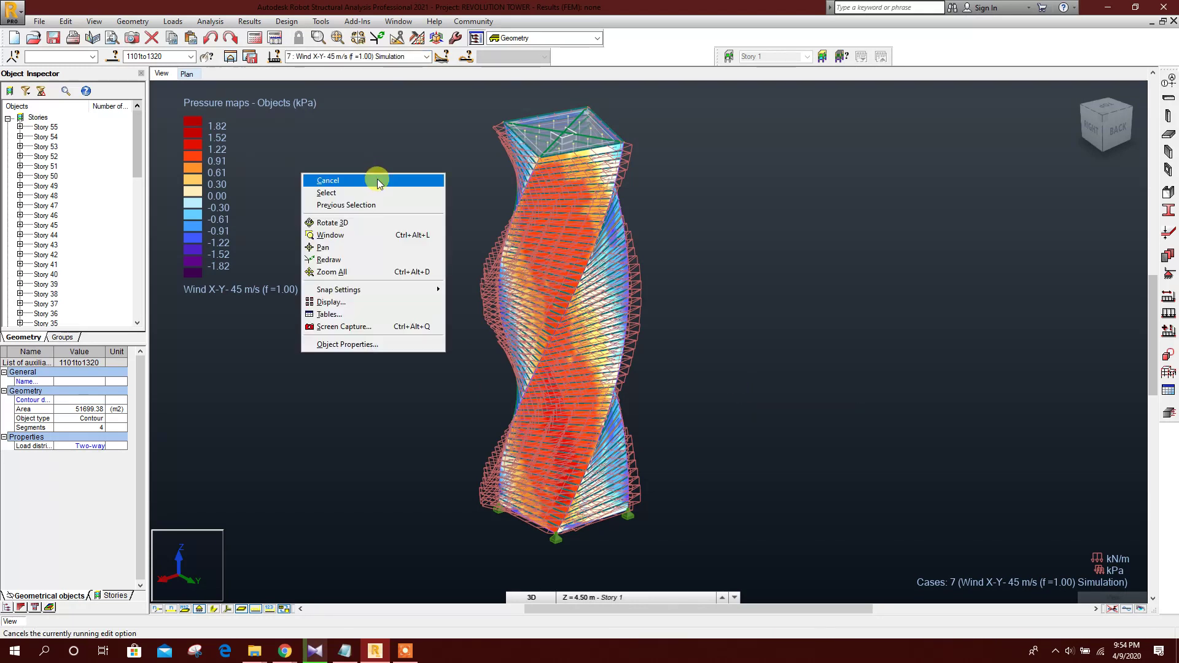
{"action": "left_click", "coordinate": [331, 301]}
{"action": "left_click_drag", "start_coordinate": [176, 41], "coordinate": [944, 130]}
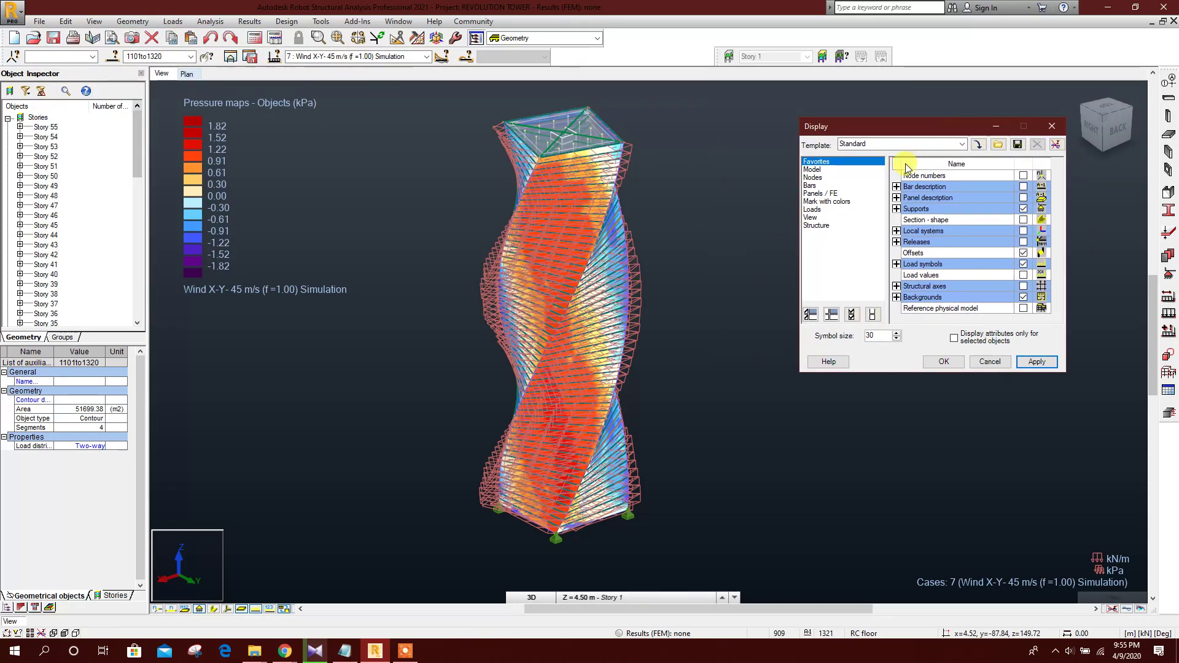
{"action": "left_click", "coordinate": [812, 209]}
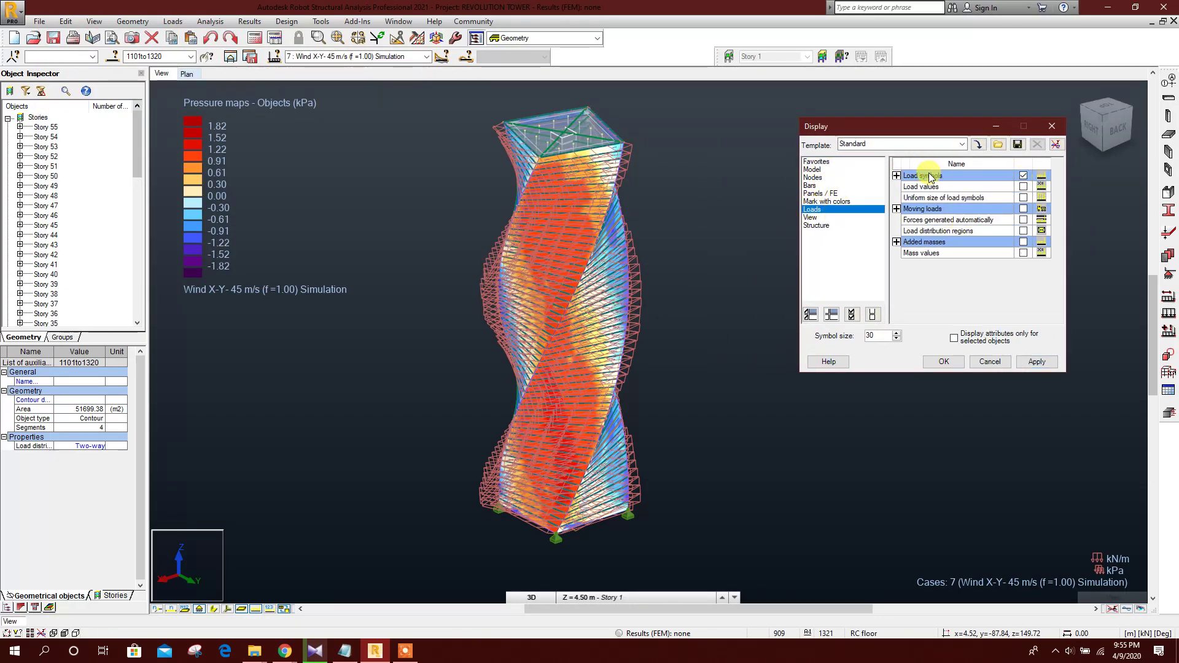
{"action": "left_click", "coordinate": [897, 176]}
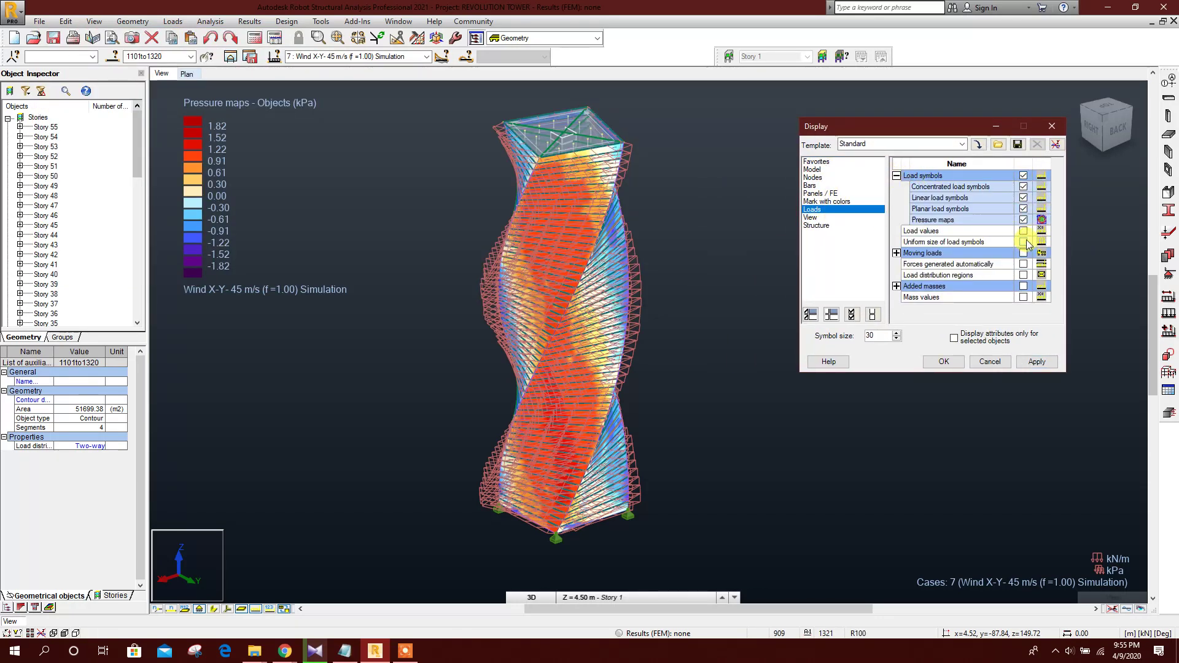
{"action": "left_click", "coordinate": [1023, 209]}
{"action": "left_click", "coordinate": [1047, 365]}
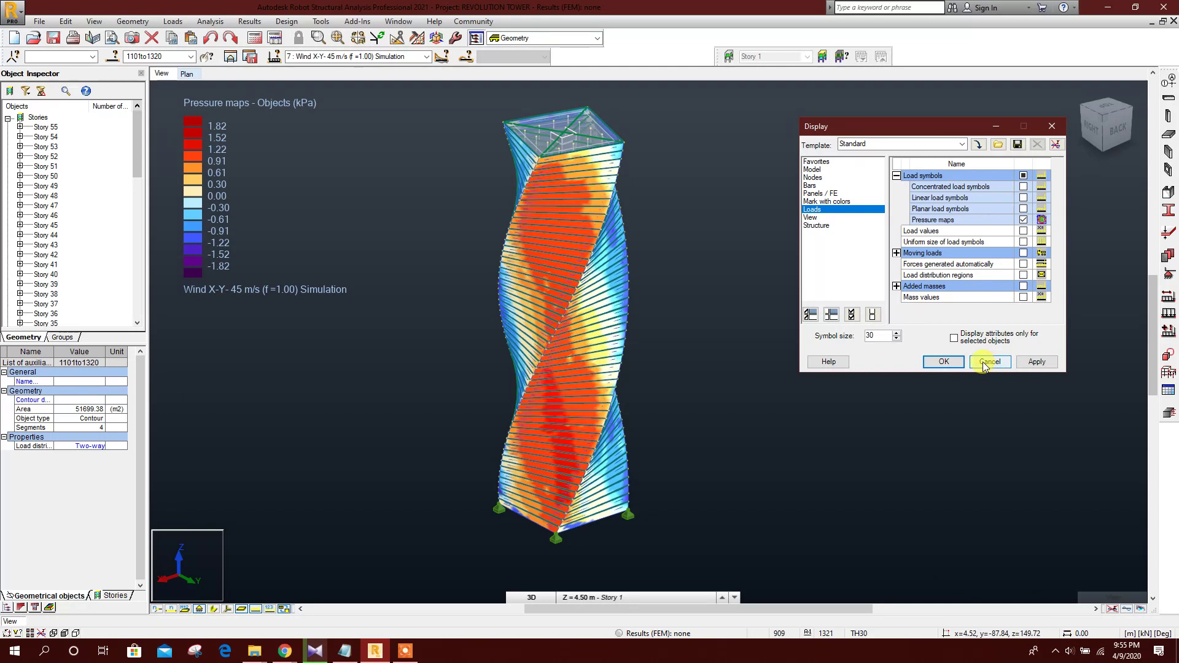
{"action": "left_click", "coordinate": [944, 362]}
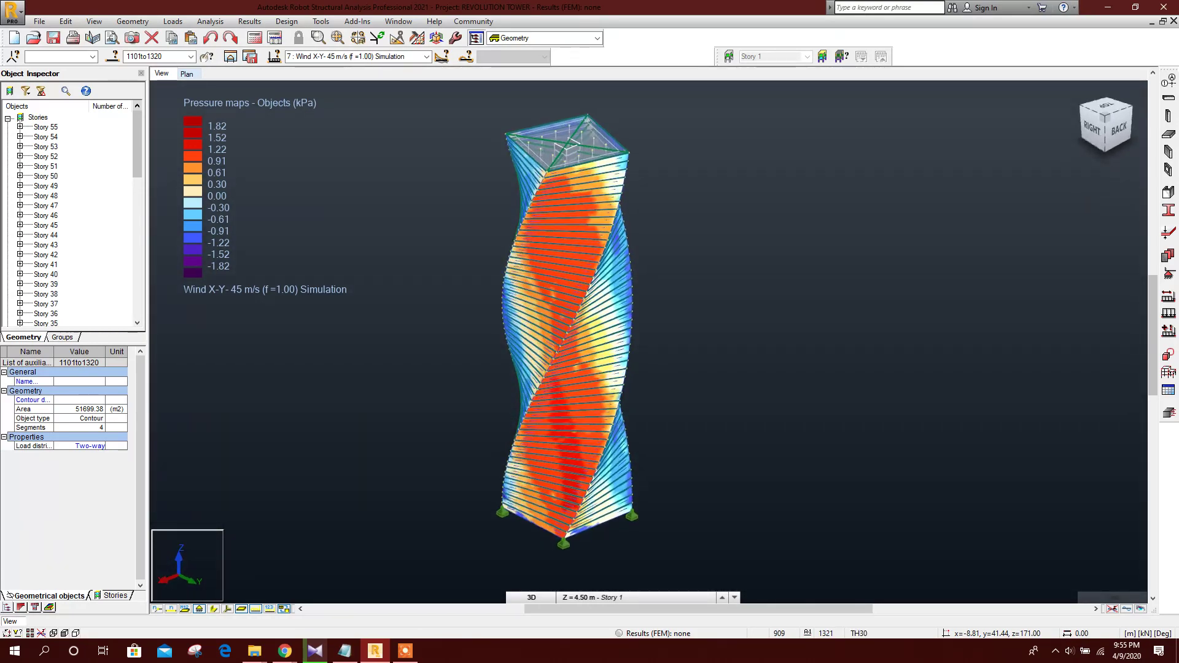
{"action": "left_click", "coordinate": [766, 337]}
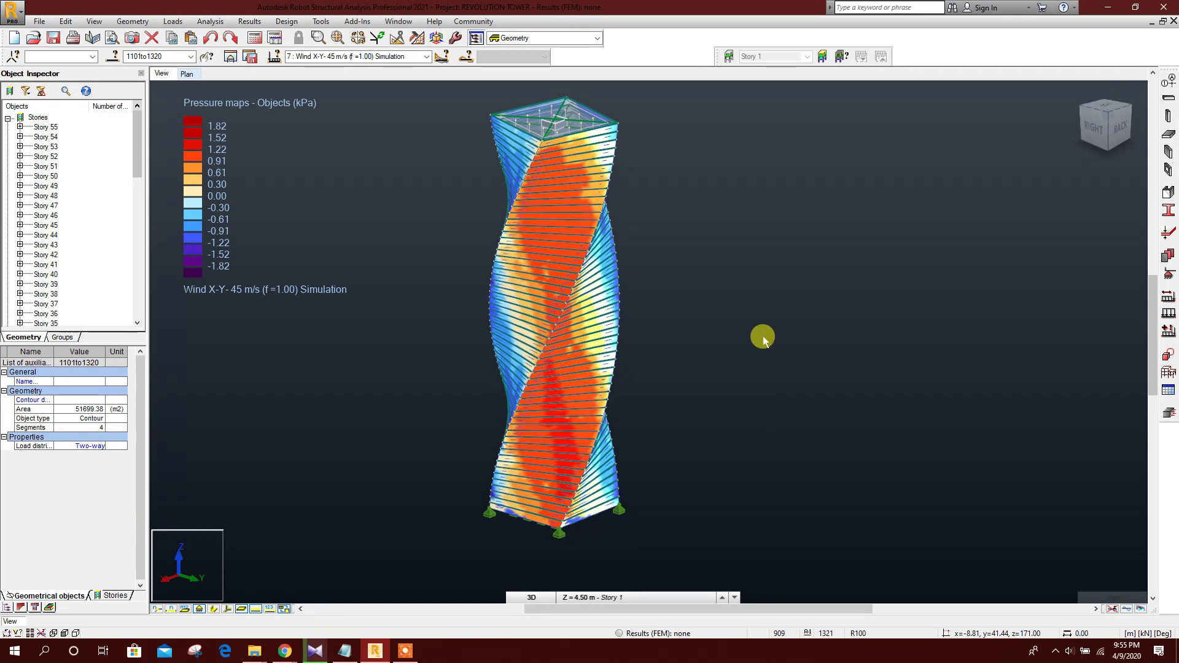